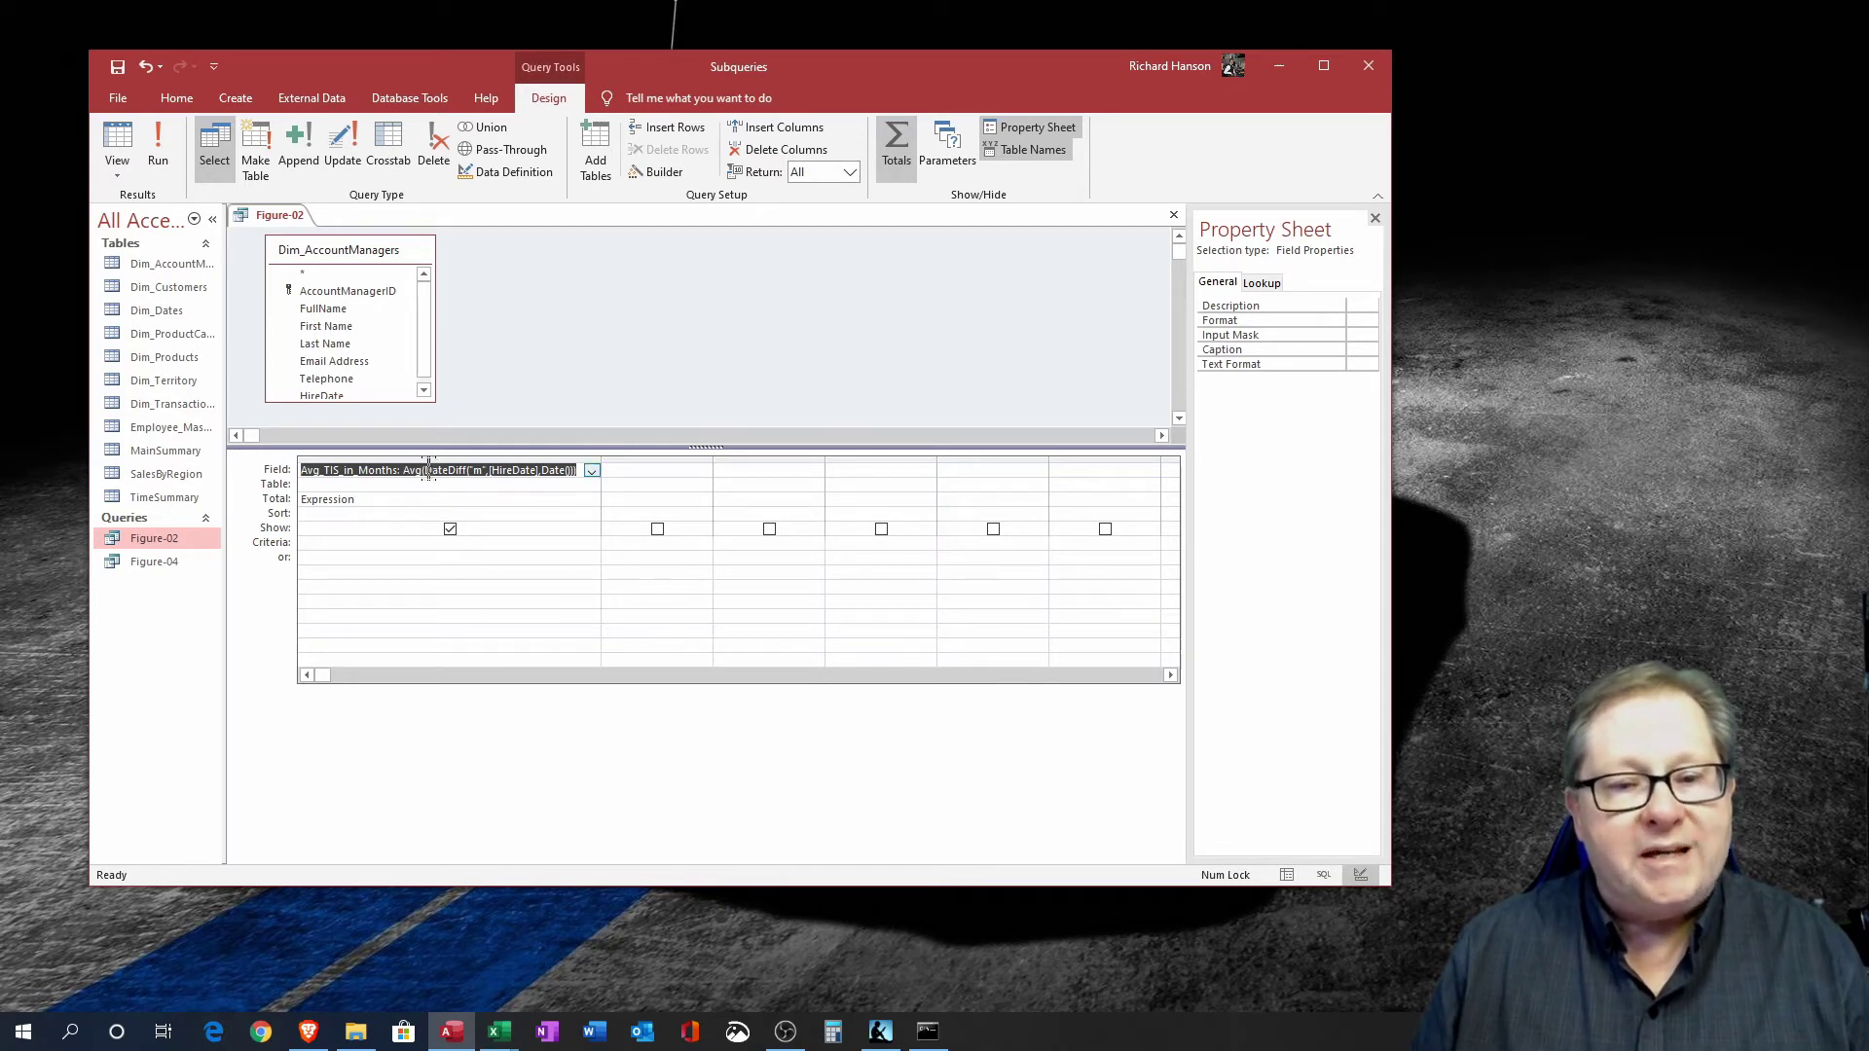
# Examine the DateDiff expression behind Avg_TIS_in_Months and its datasheet result, then close the Figure-02 query.
pyautogui.moveTo(426, 470); pyautogui.dragTo(575, 473)
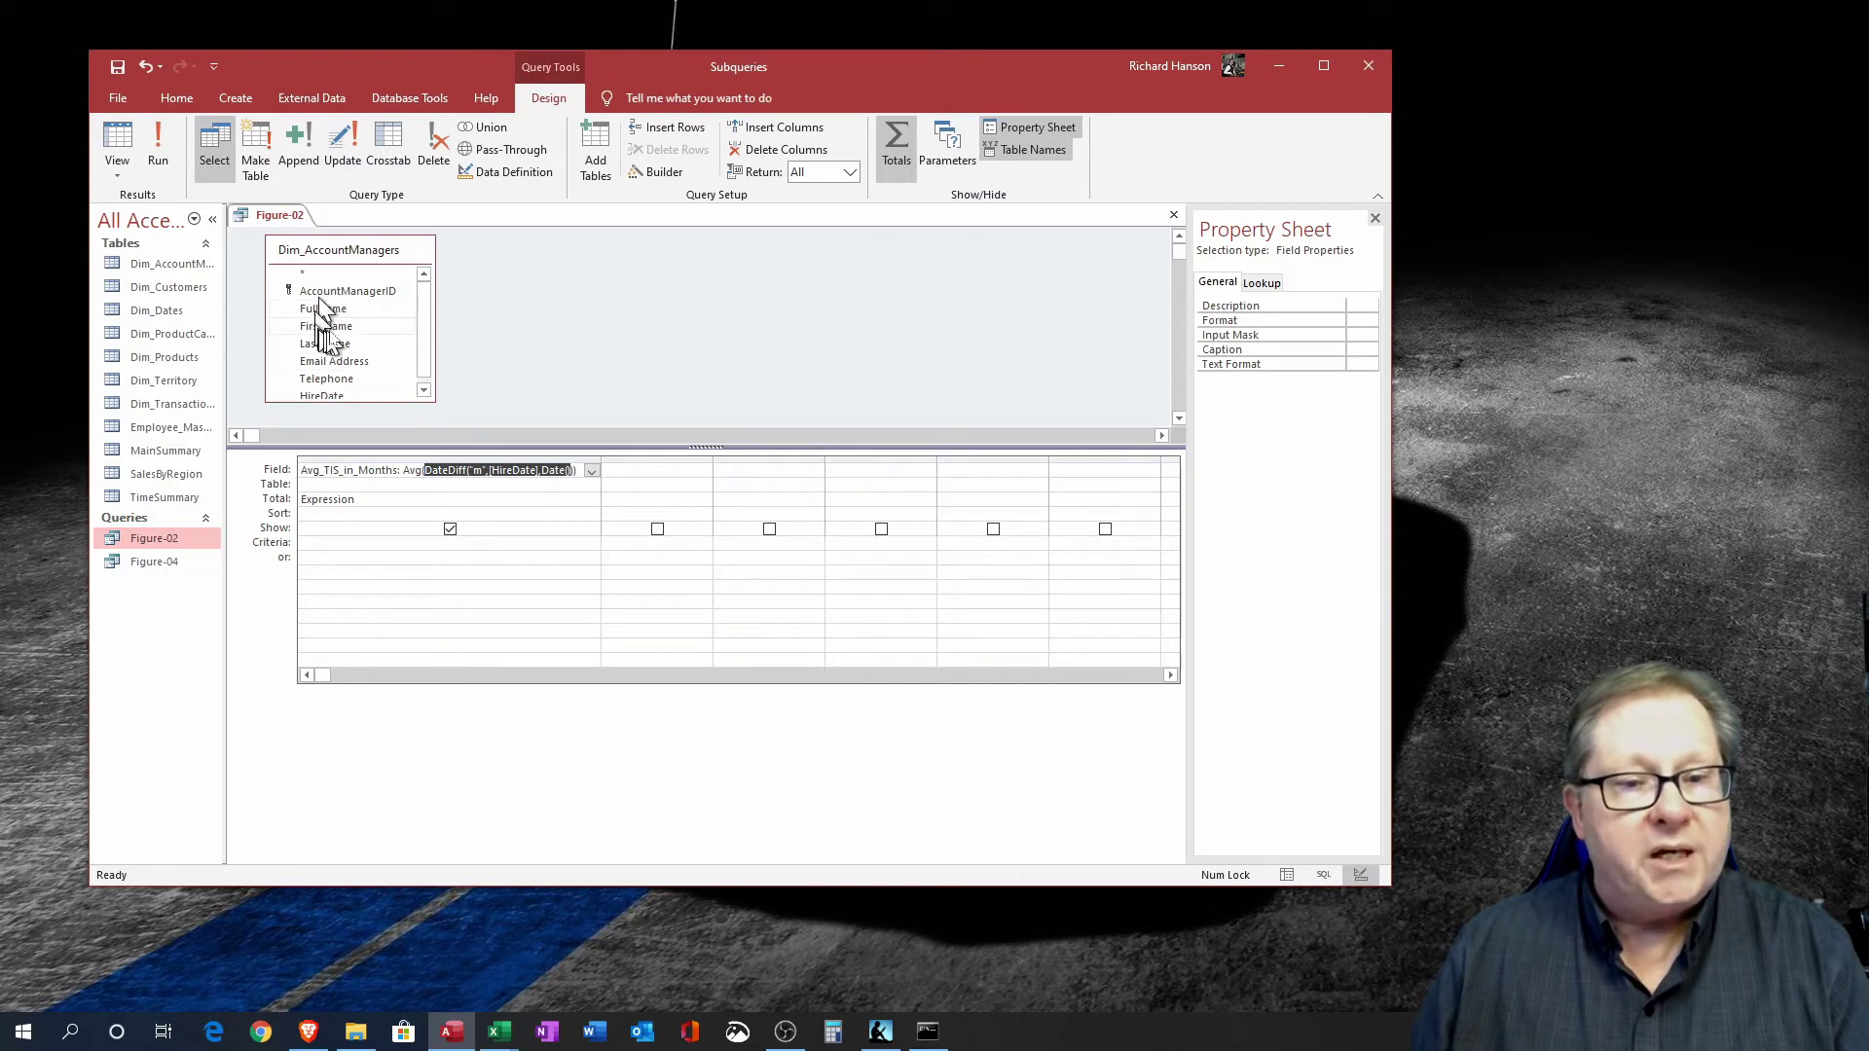
pyautogui.scroll(-1, 421, 351)
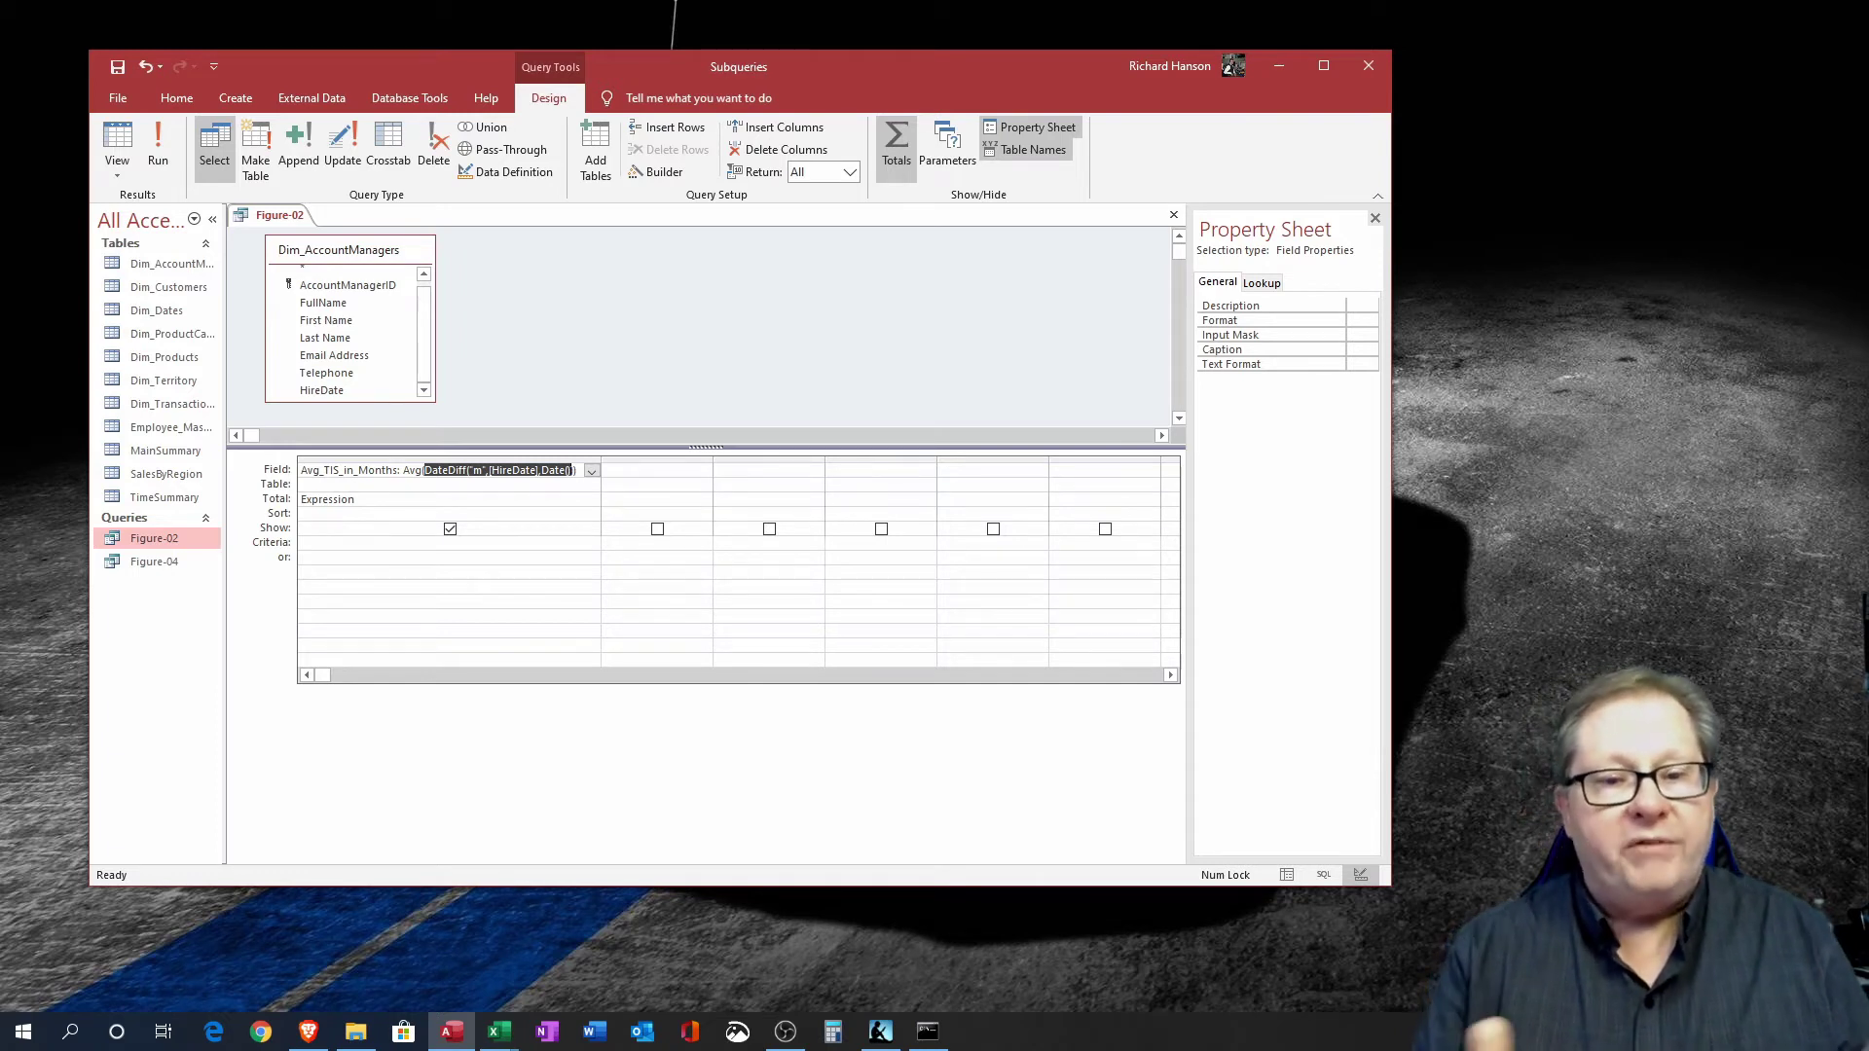
pyautogui.click(119, 146)
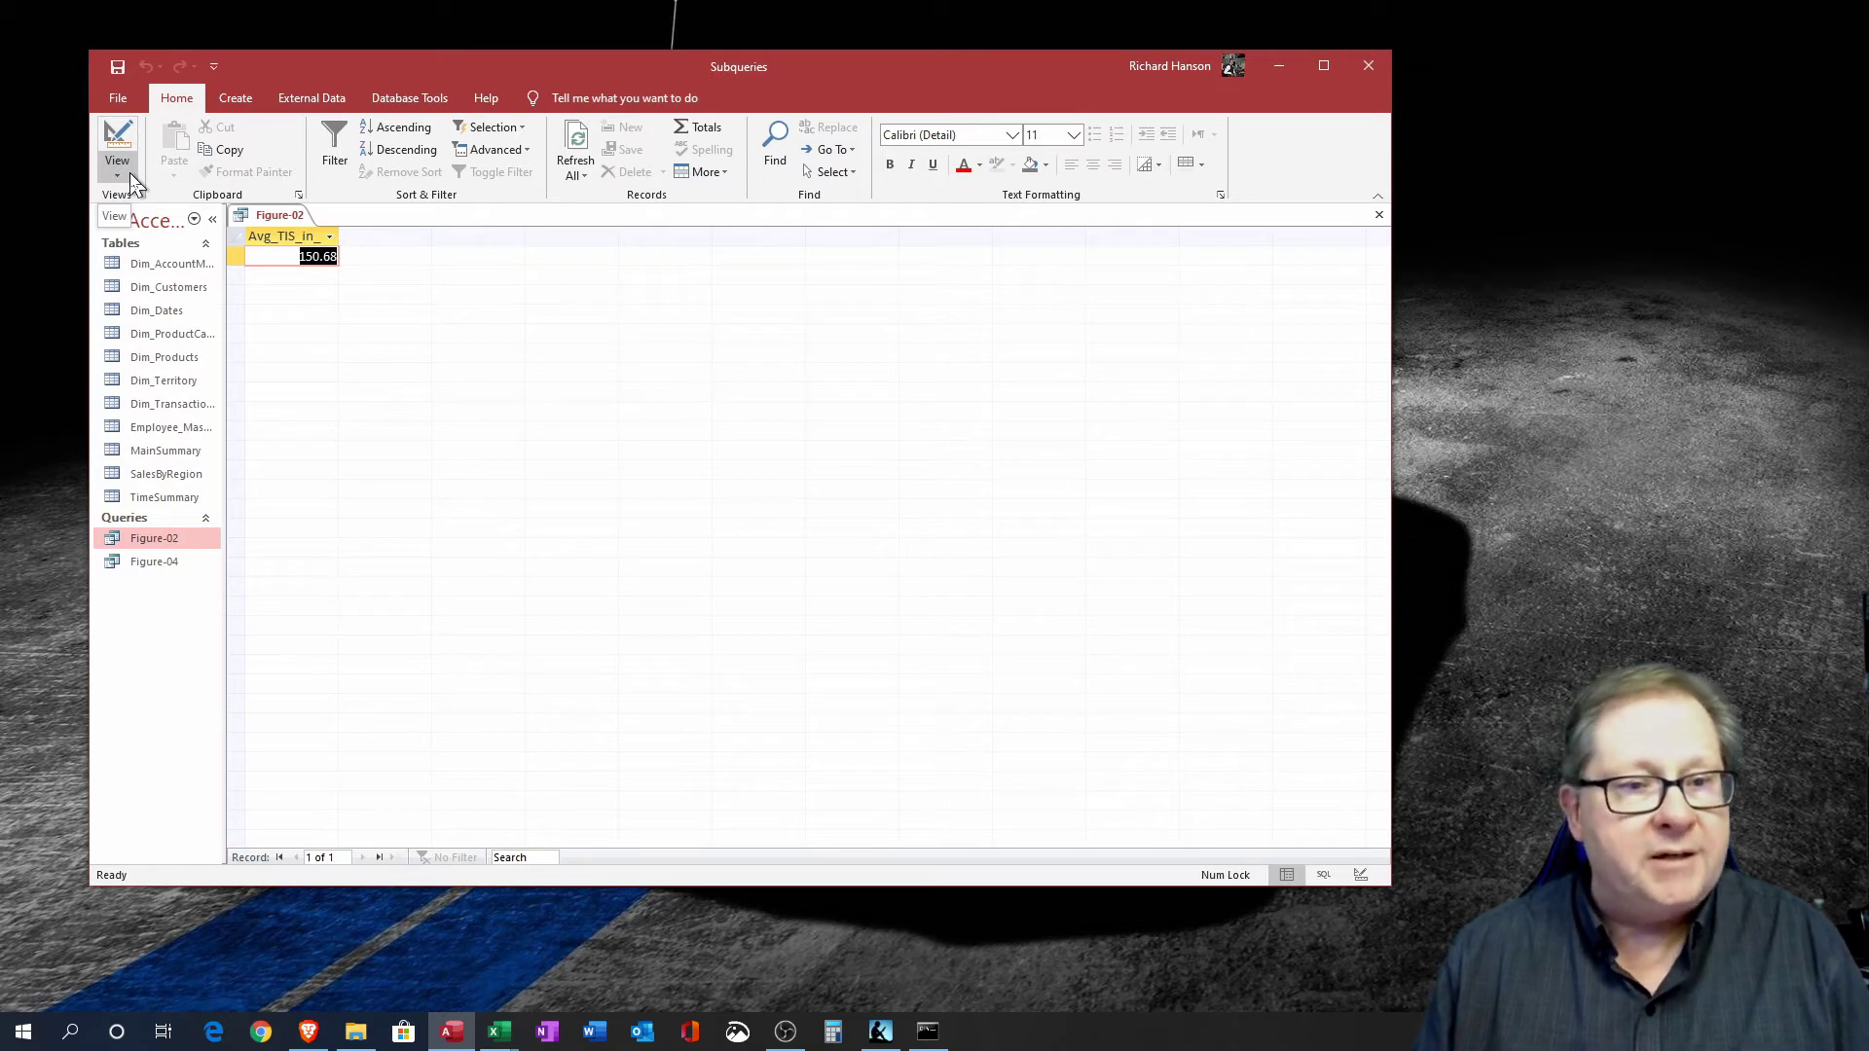
pyautogui.click(1381, 216)
# Open the Figure-04 query in Design View and enlarge the table pane to show every Dim_AccountManagers field.
pyautogui.rightClick(137, 565)
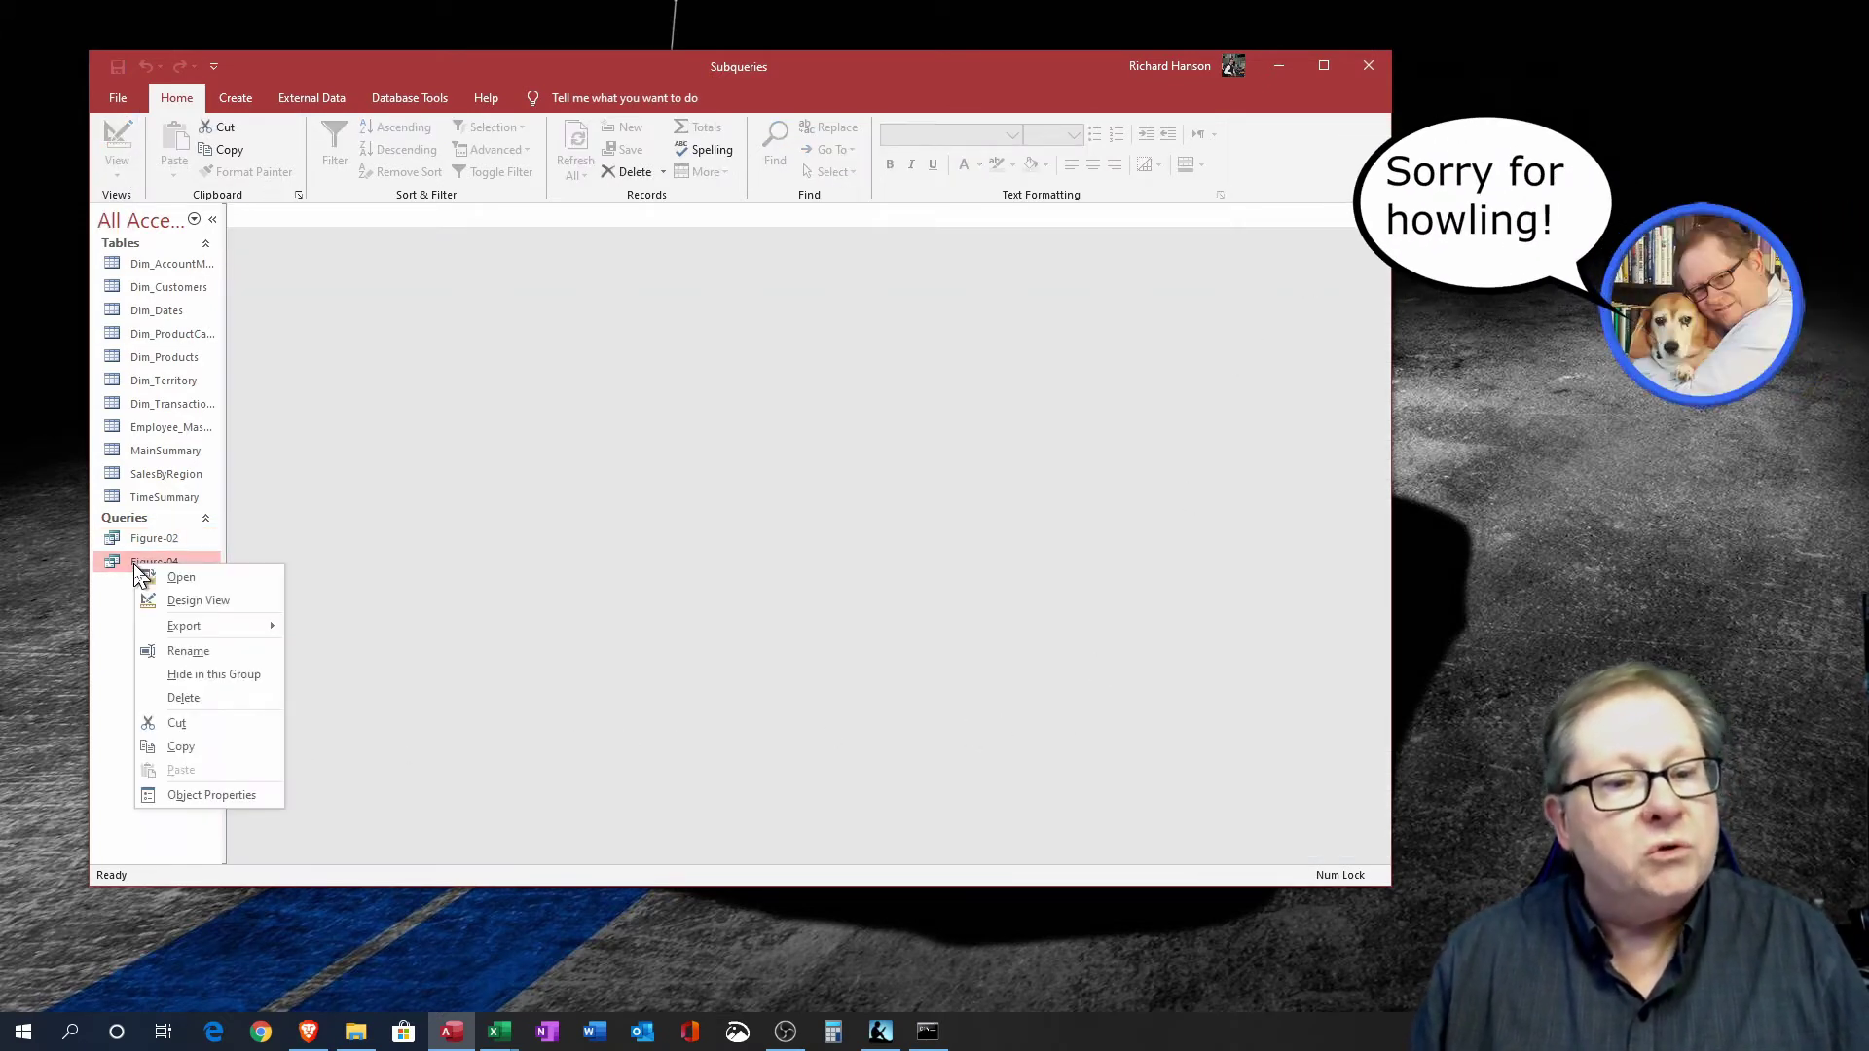
pyautogui.click(194, 601)
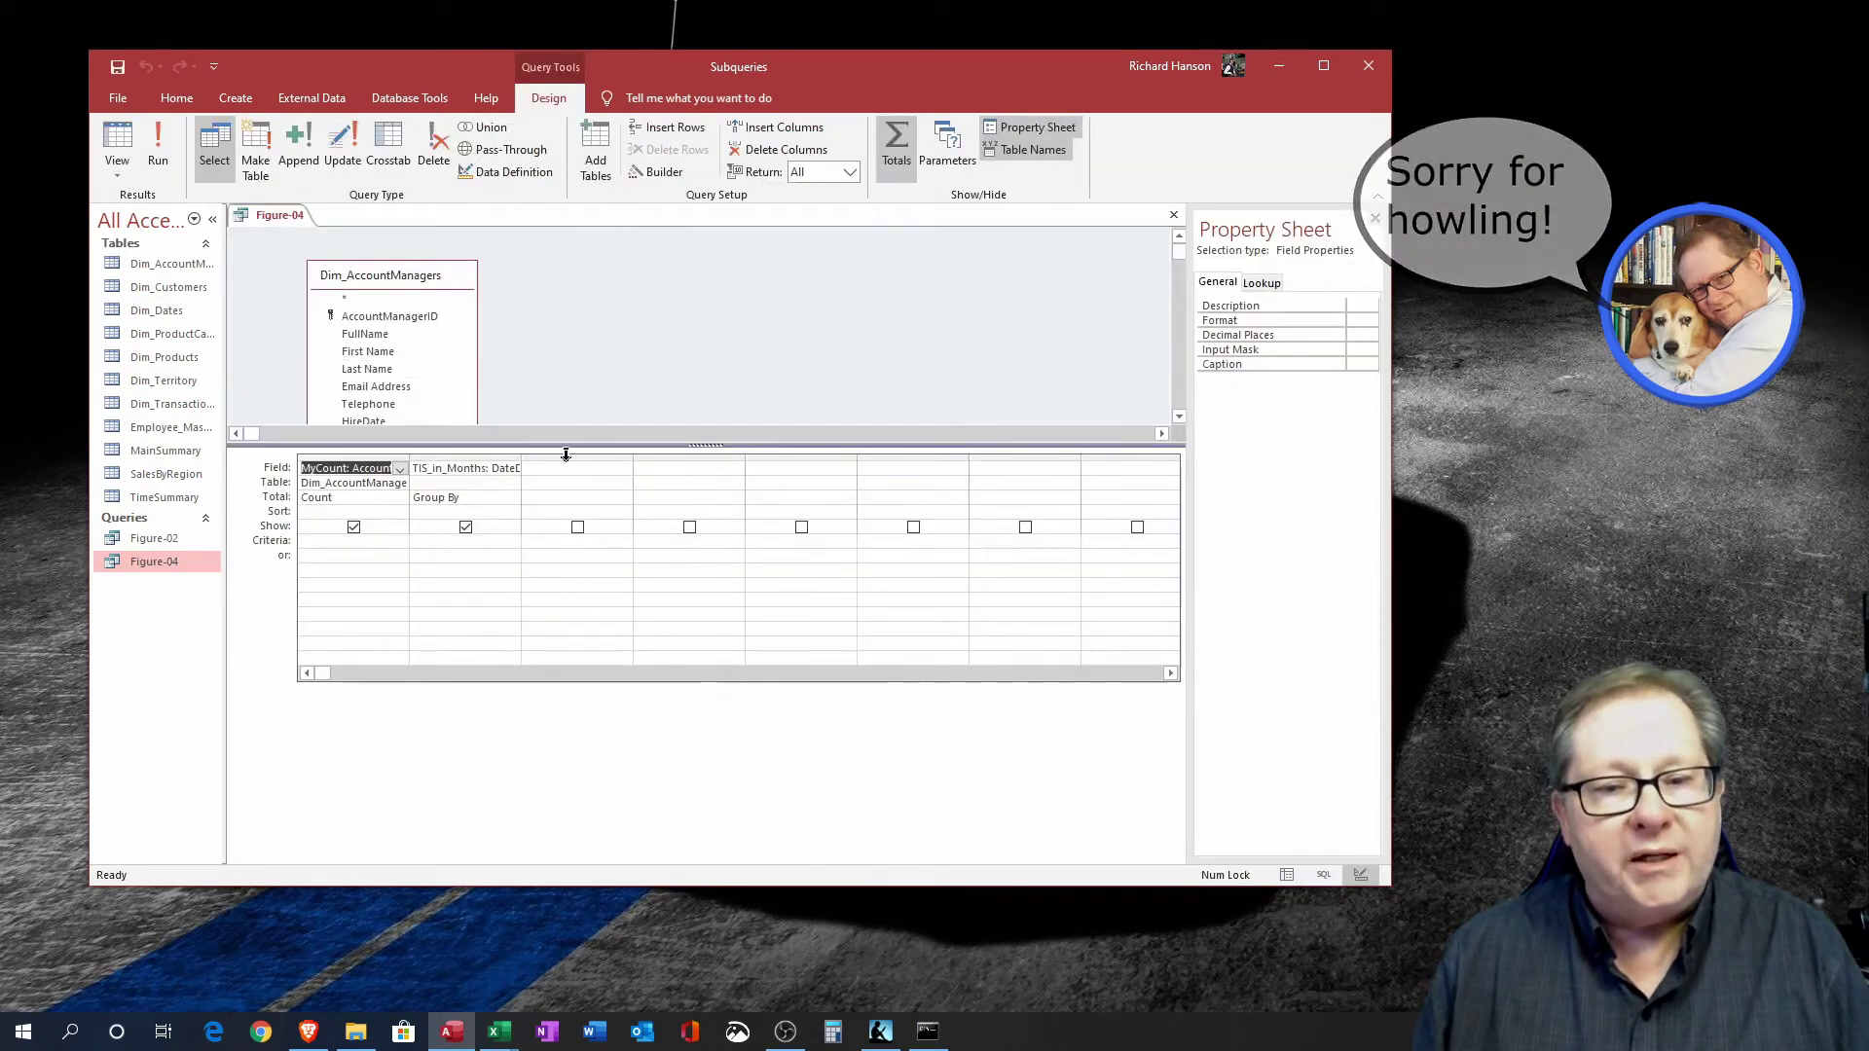
pyautogui.moveTo(609, 448); pyautogui.dragTo(614, 539)
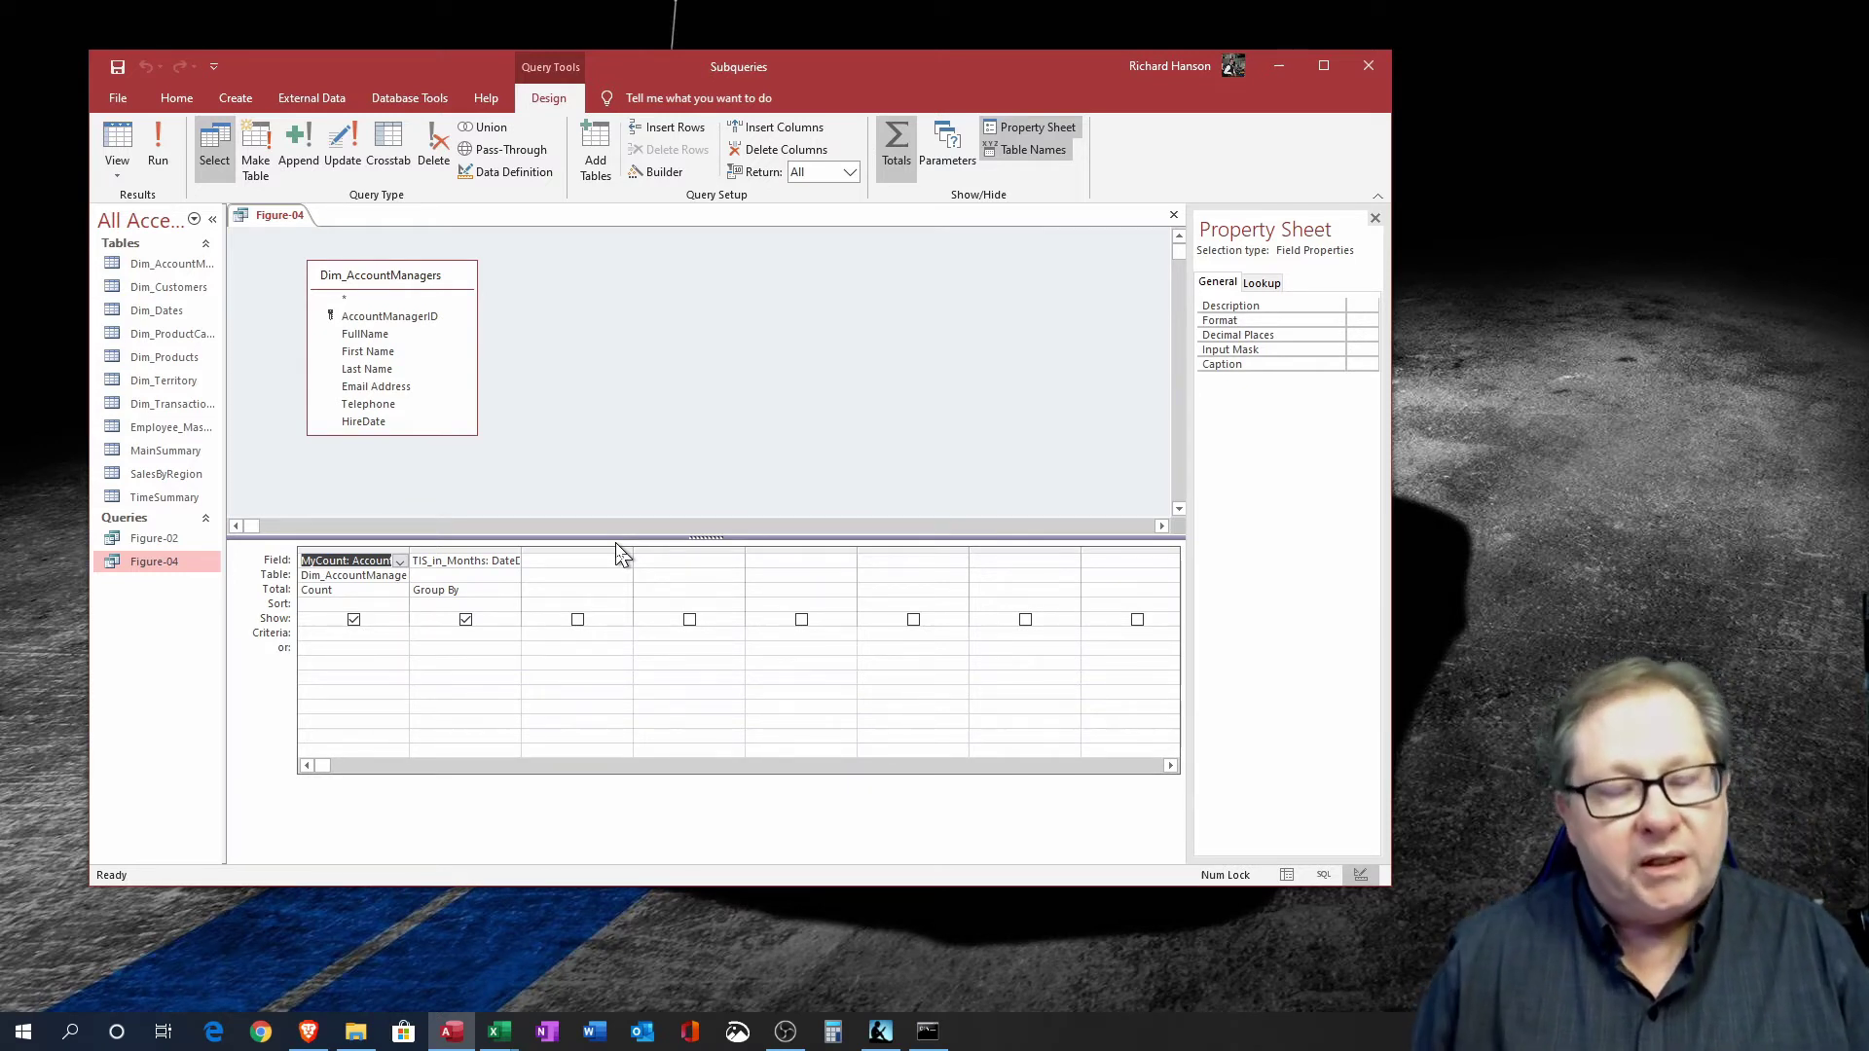
# Widen the MyCount and TIS_in_Months columns in the design grid to fit their full expressions.
pyautogui.doubleClick(521, 552)
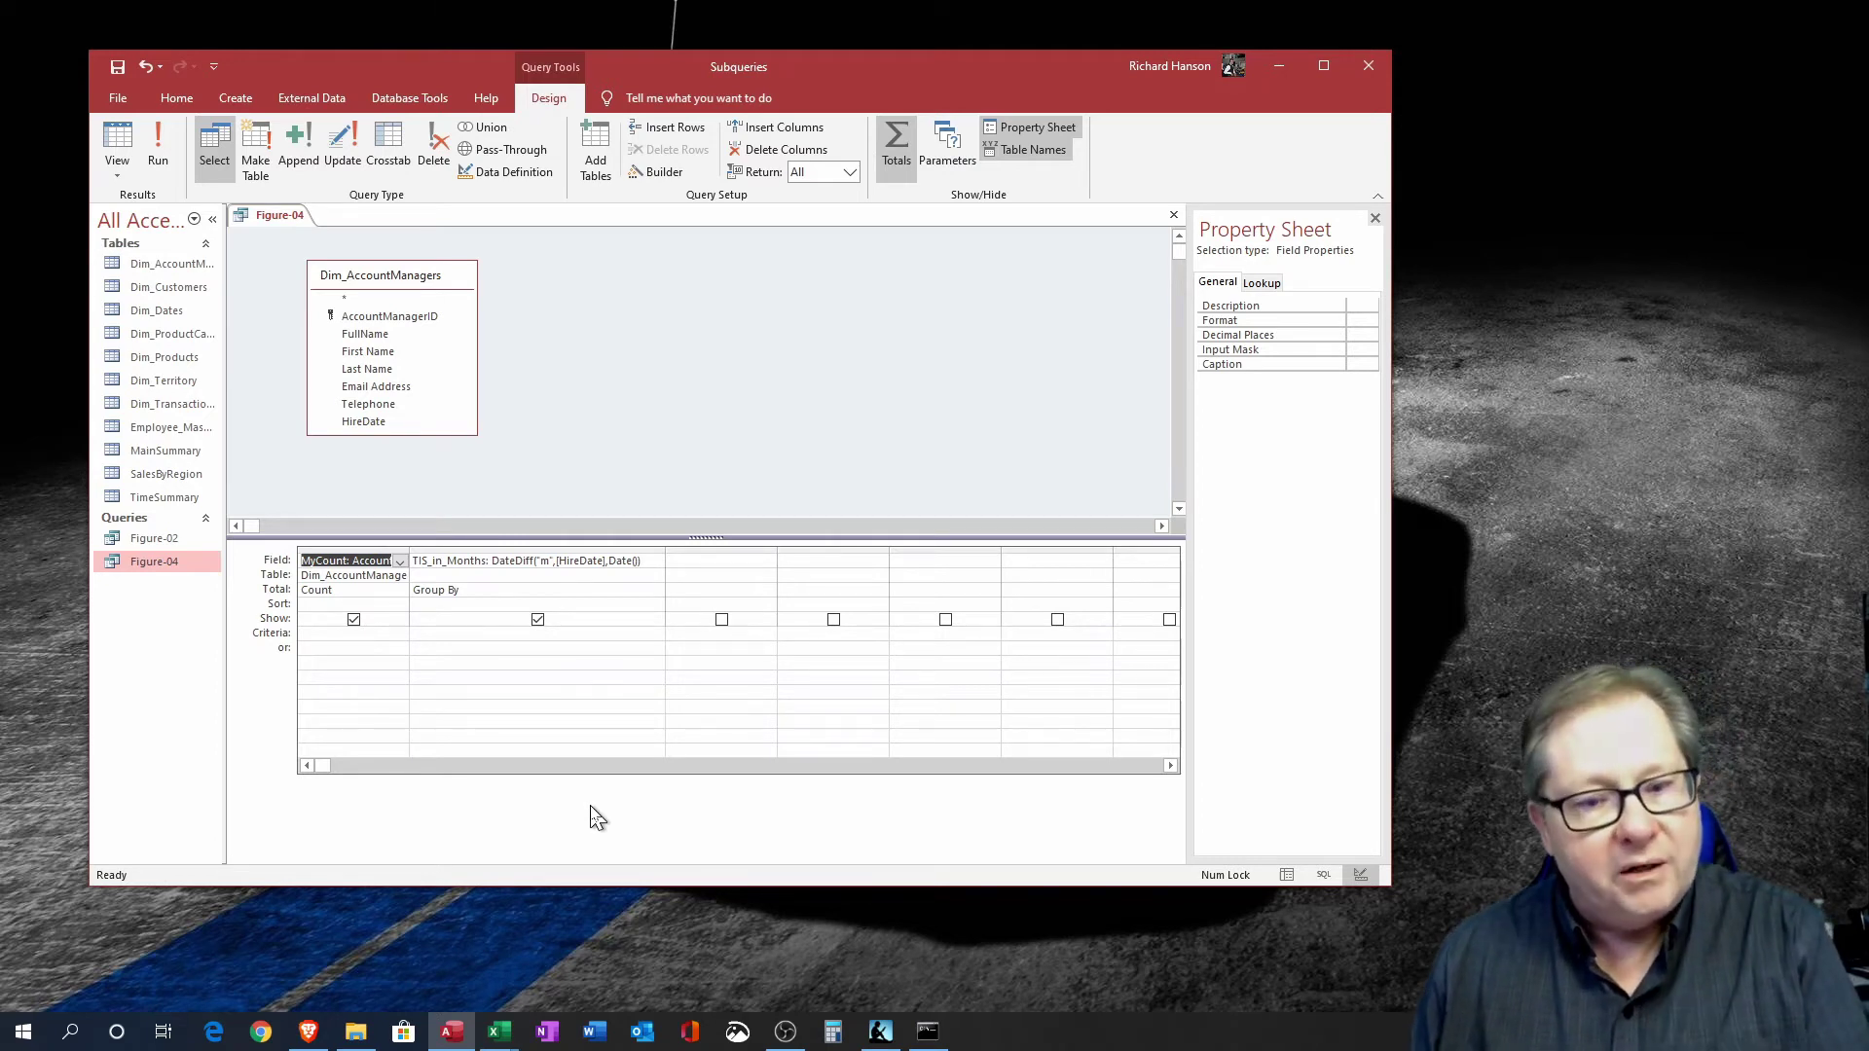
pyautogui.click(655, 560)
pyautogui.click(546, 536)
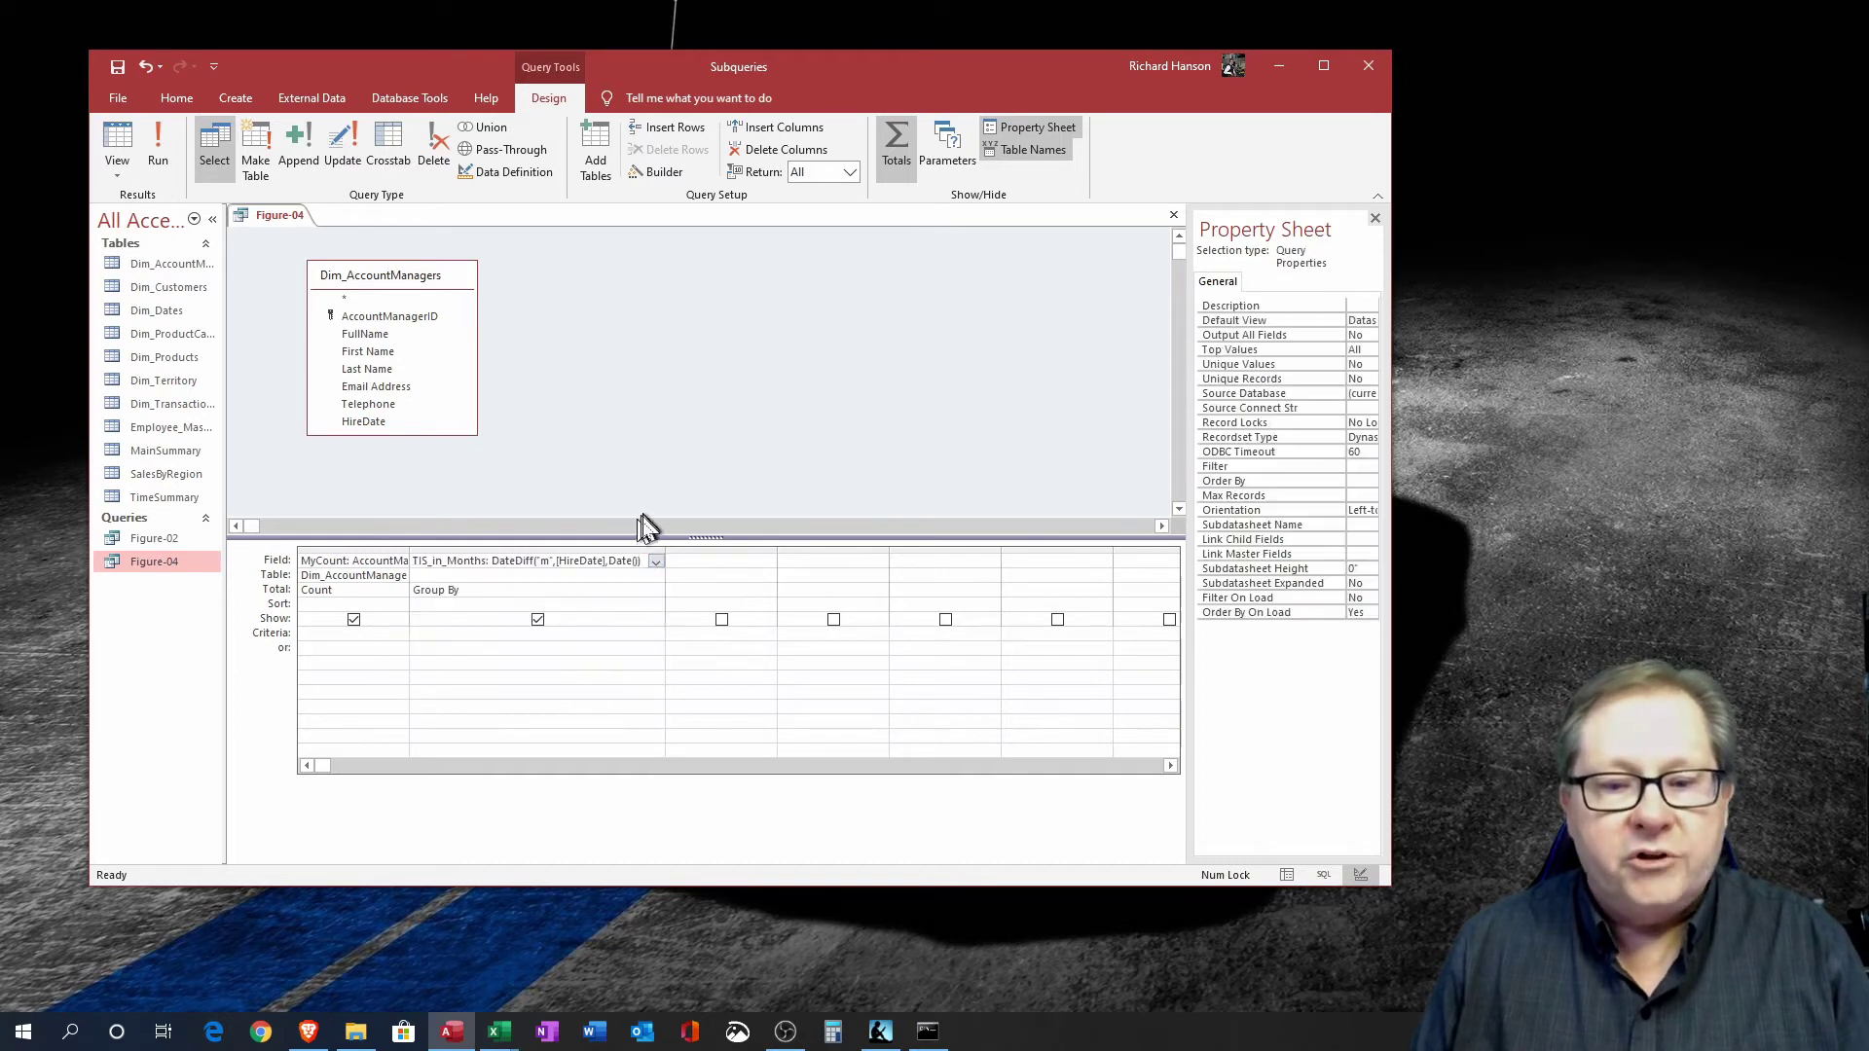
pyautogui.moveTo(492, 560); pyautogui.dragTo(642, 561)
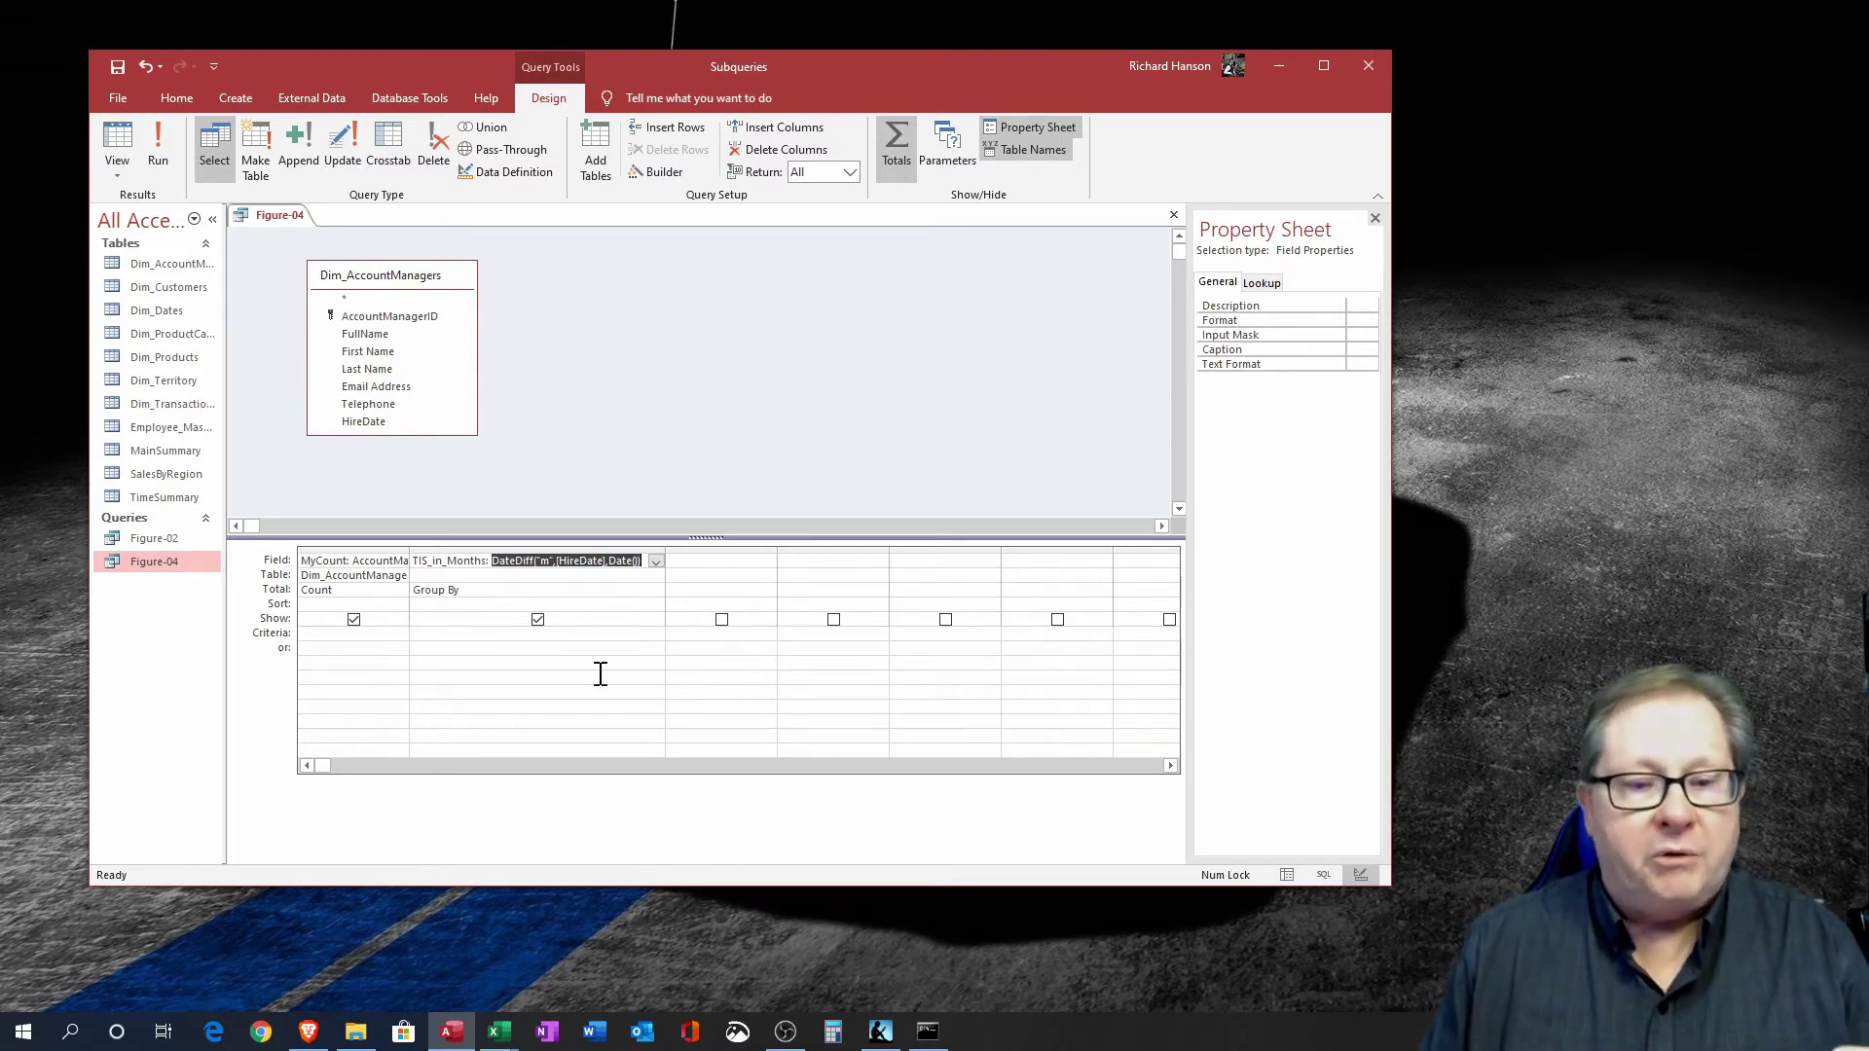
pyautogui.doubleClick(412, 553)
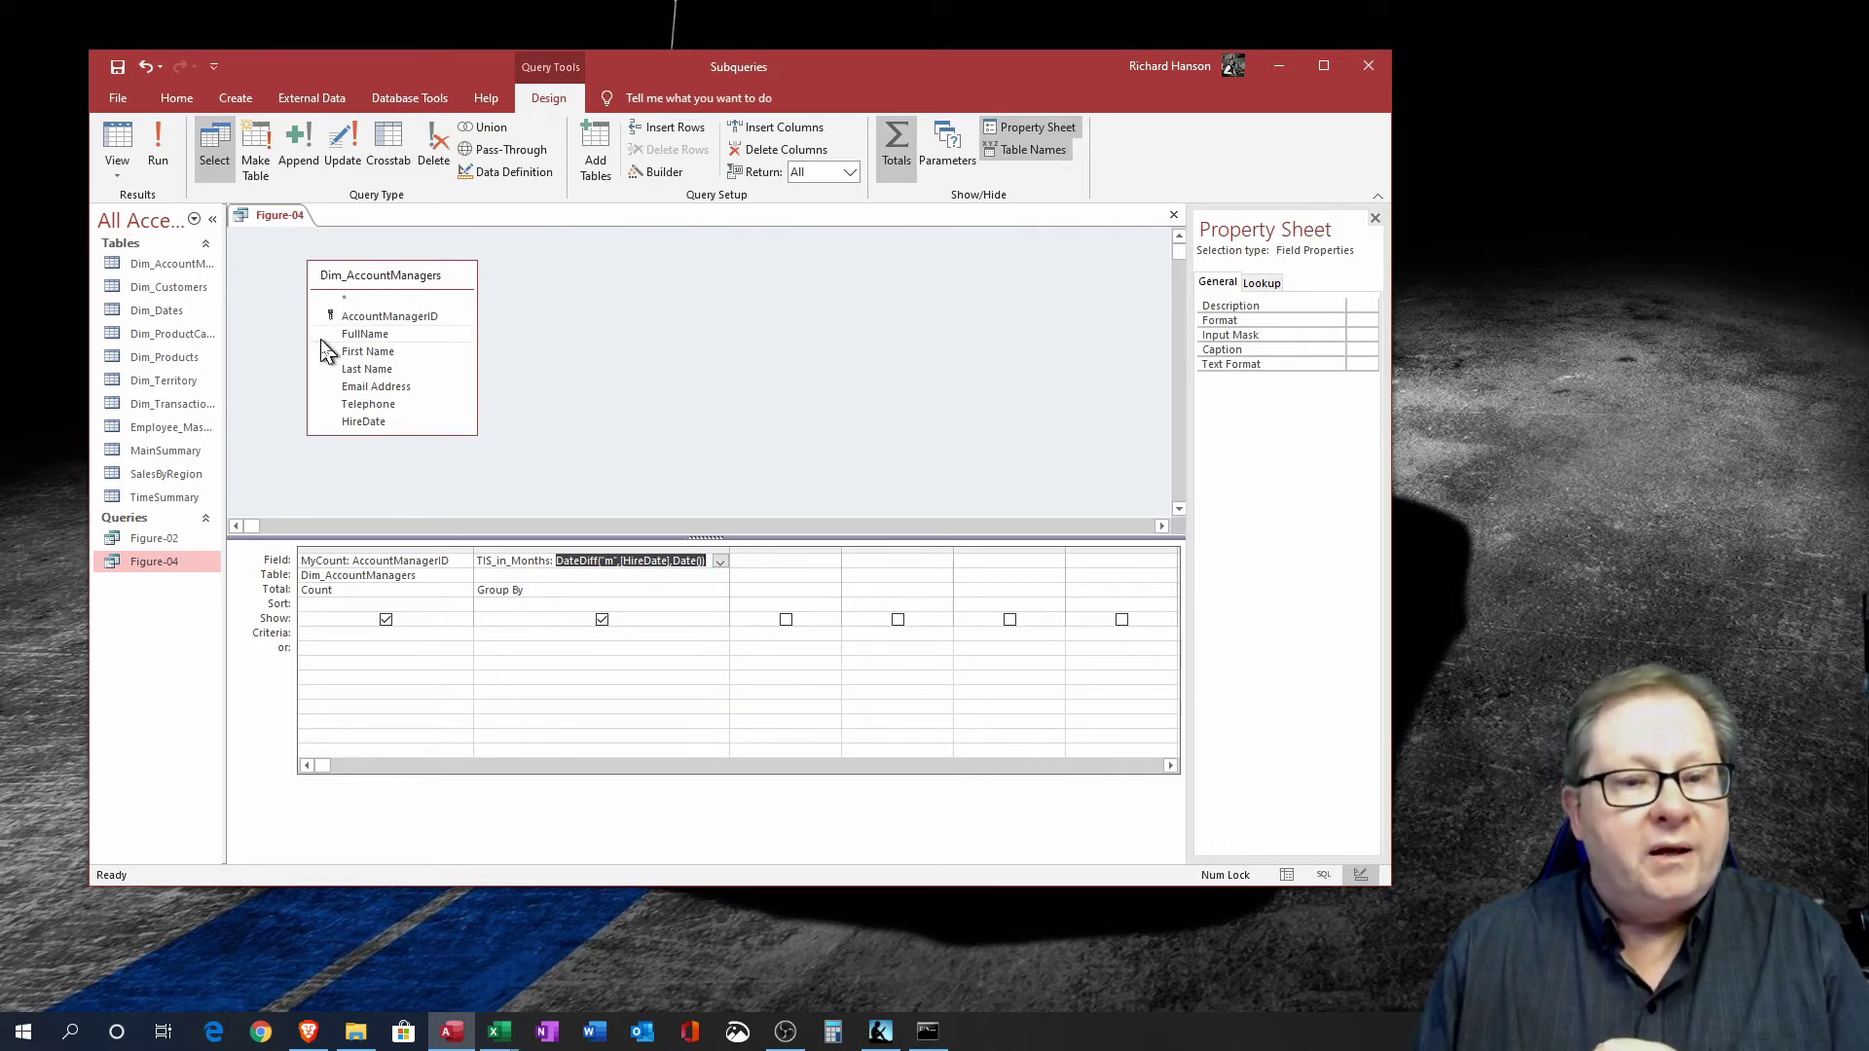
# Show Figure-04 in Datasheet View with TIS_in_Months widened to fit, and examine the count for each number of months.
pyautogui.click(116, 148)
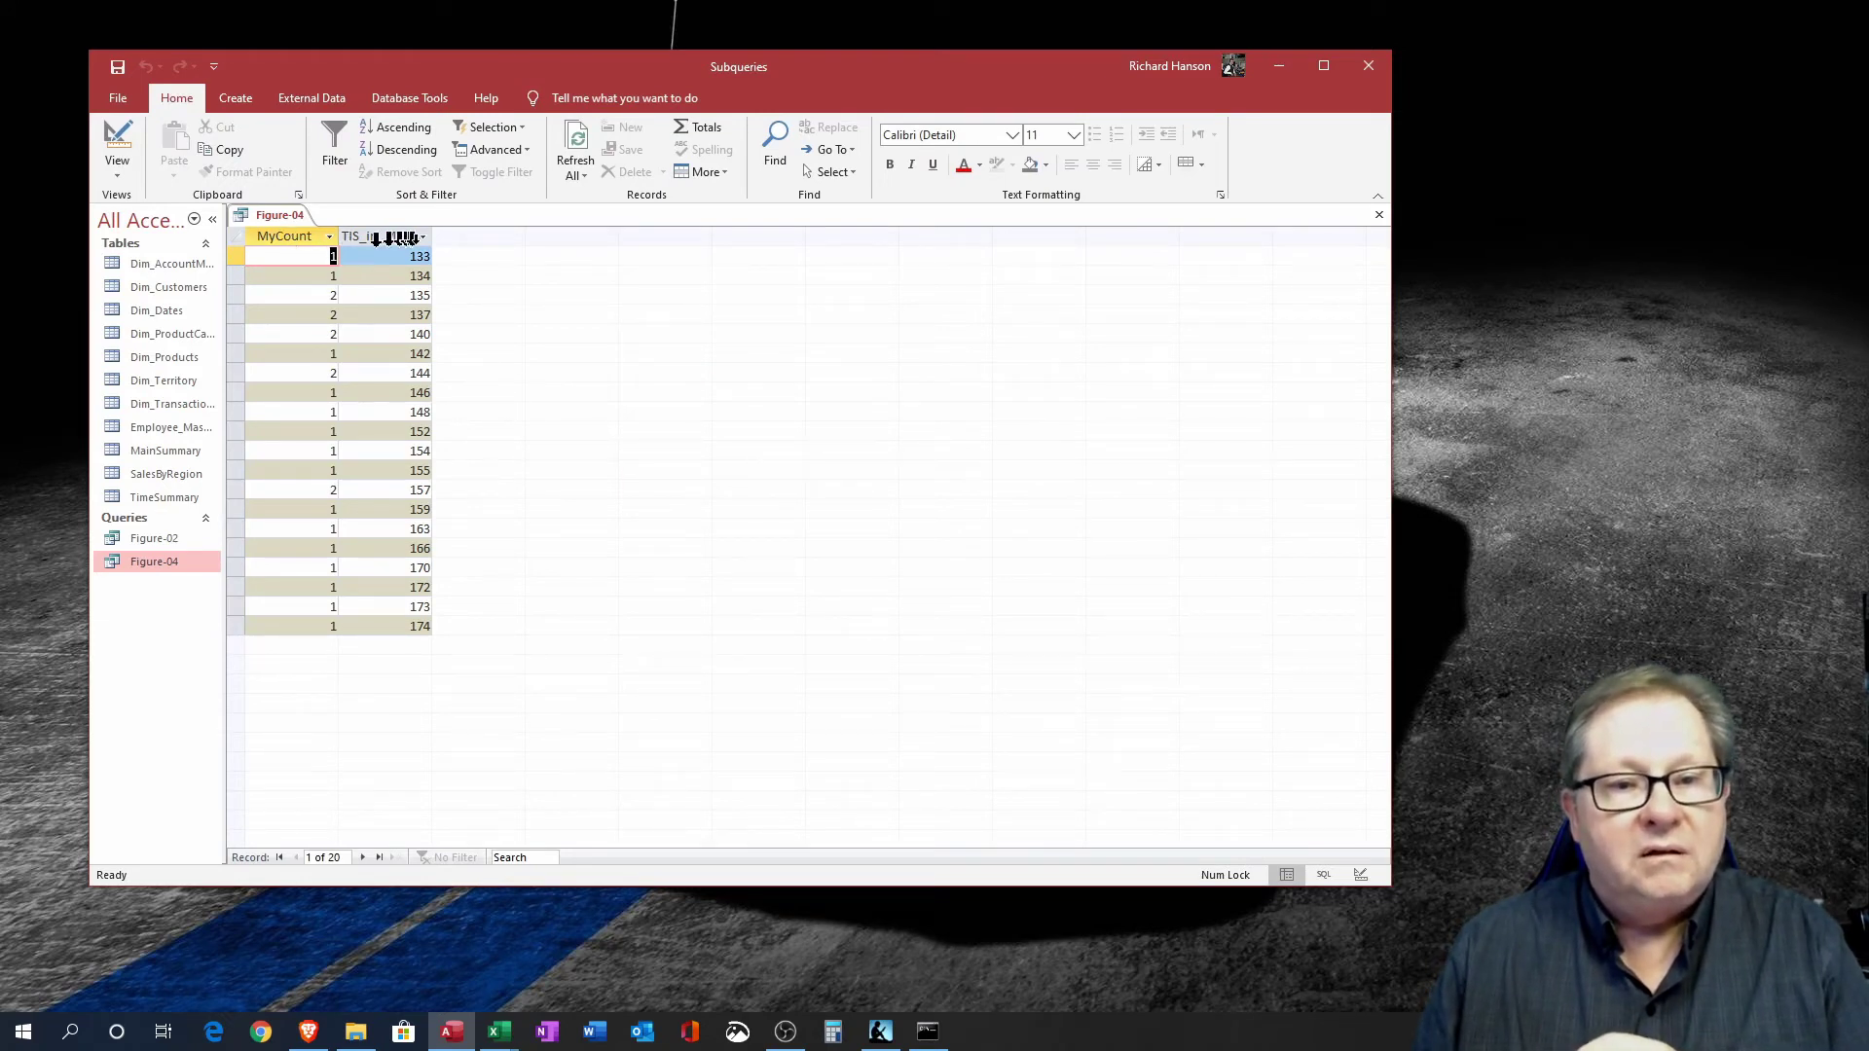
pyautogui.doubleClick(433, 236)
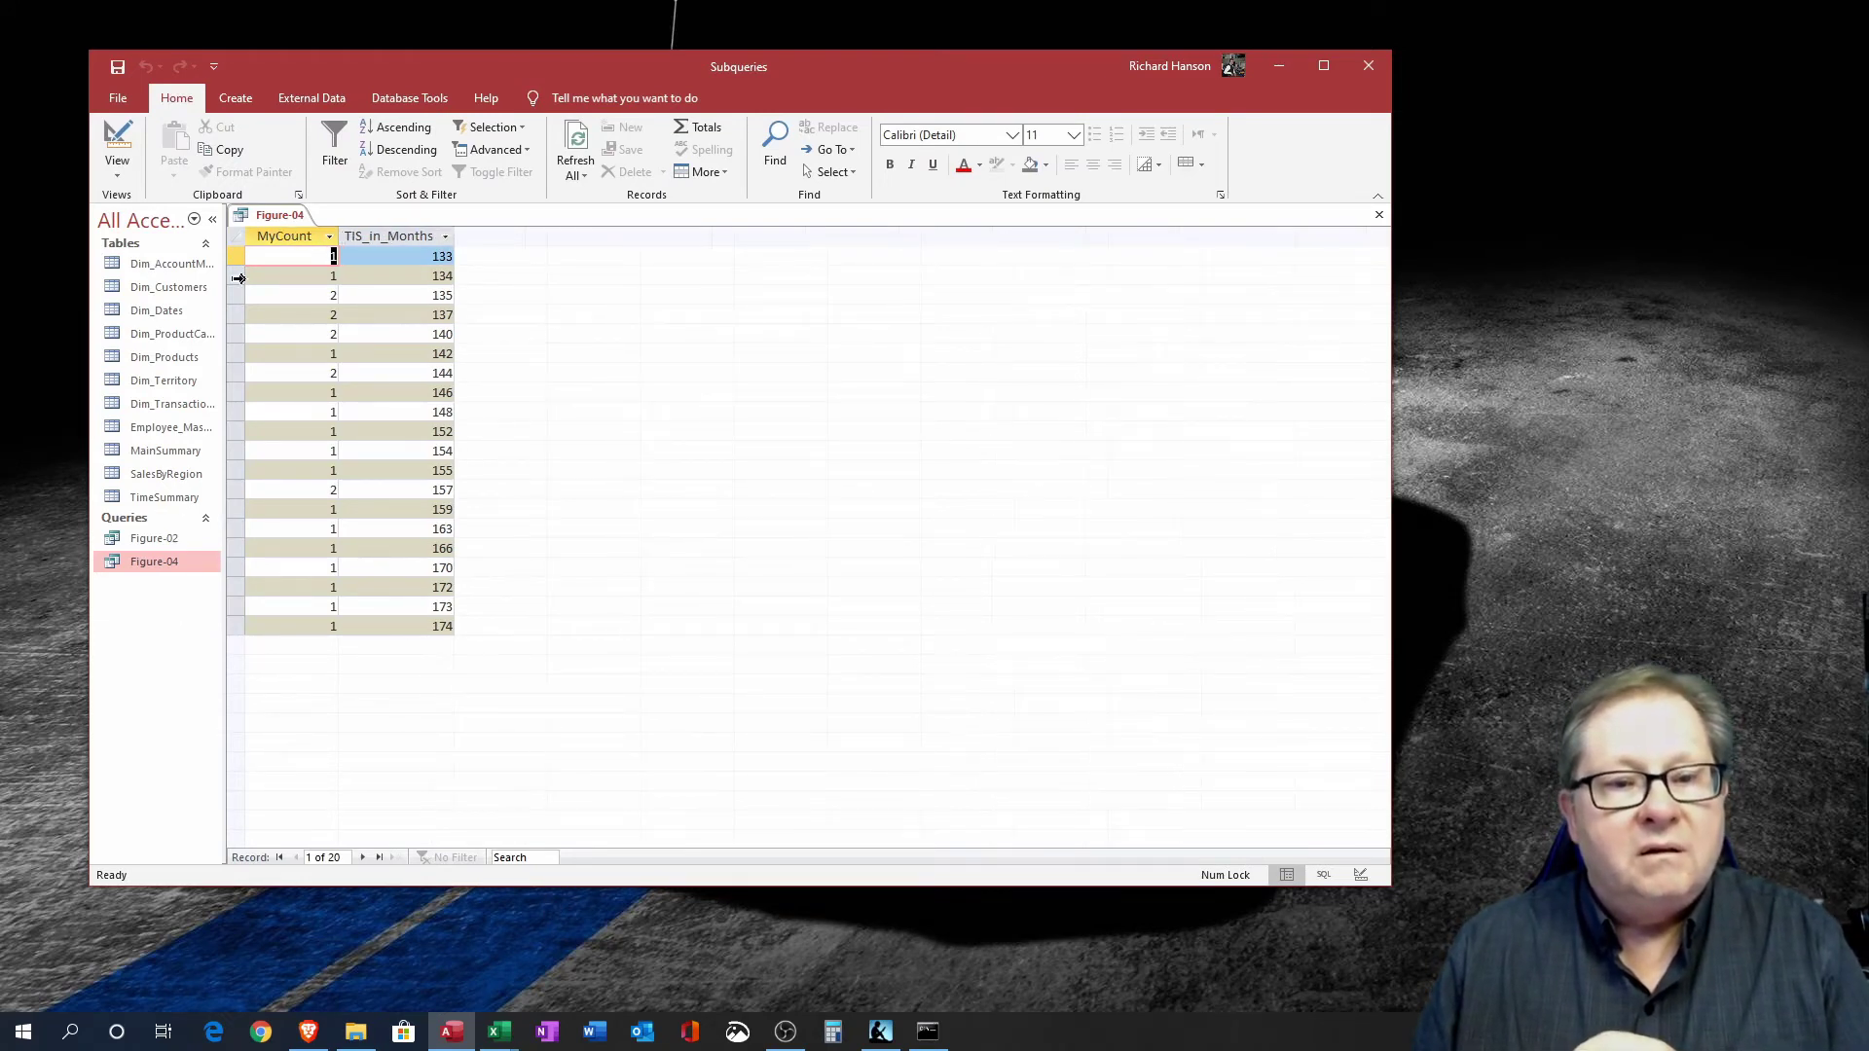
pyautogui.click(296, 236)
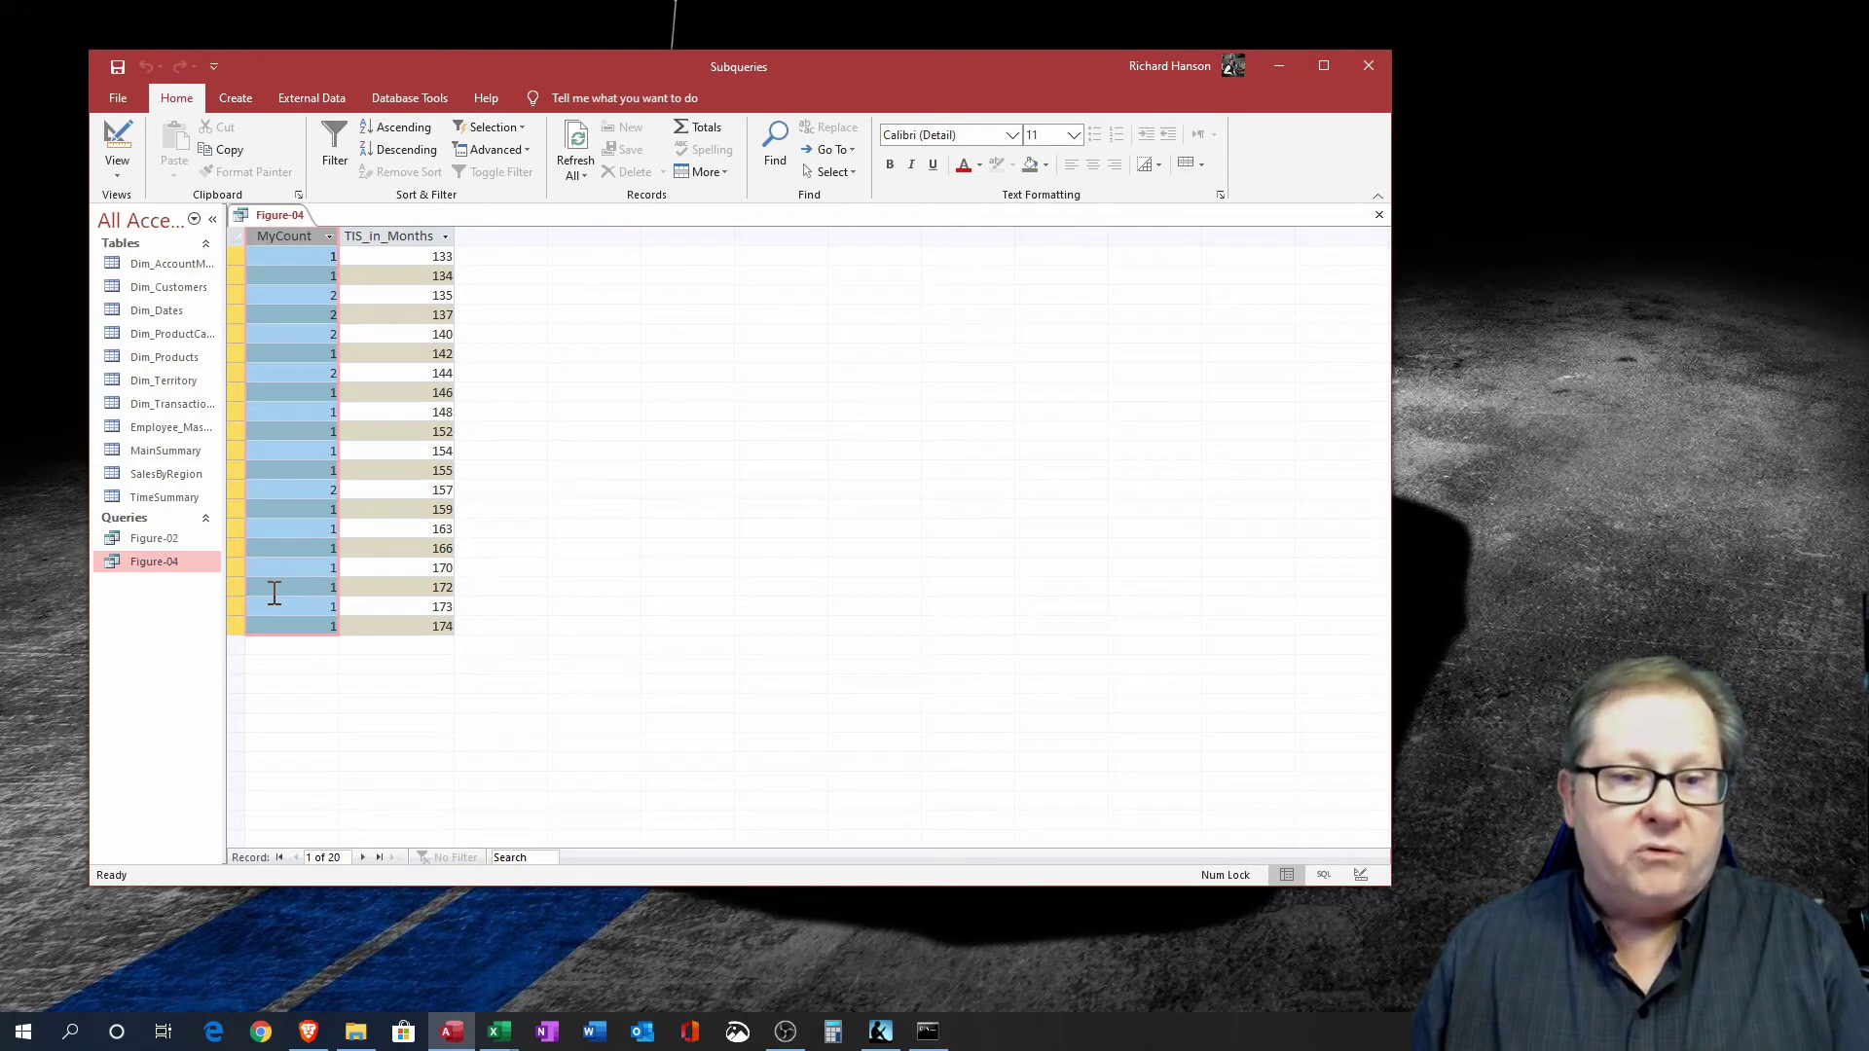
pyautogui.click(320, 373)
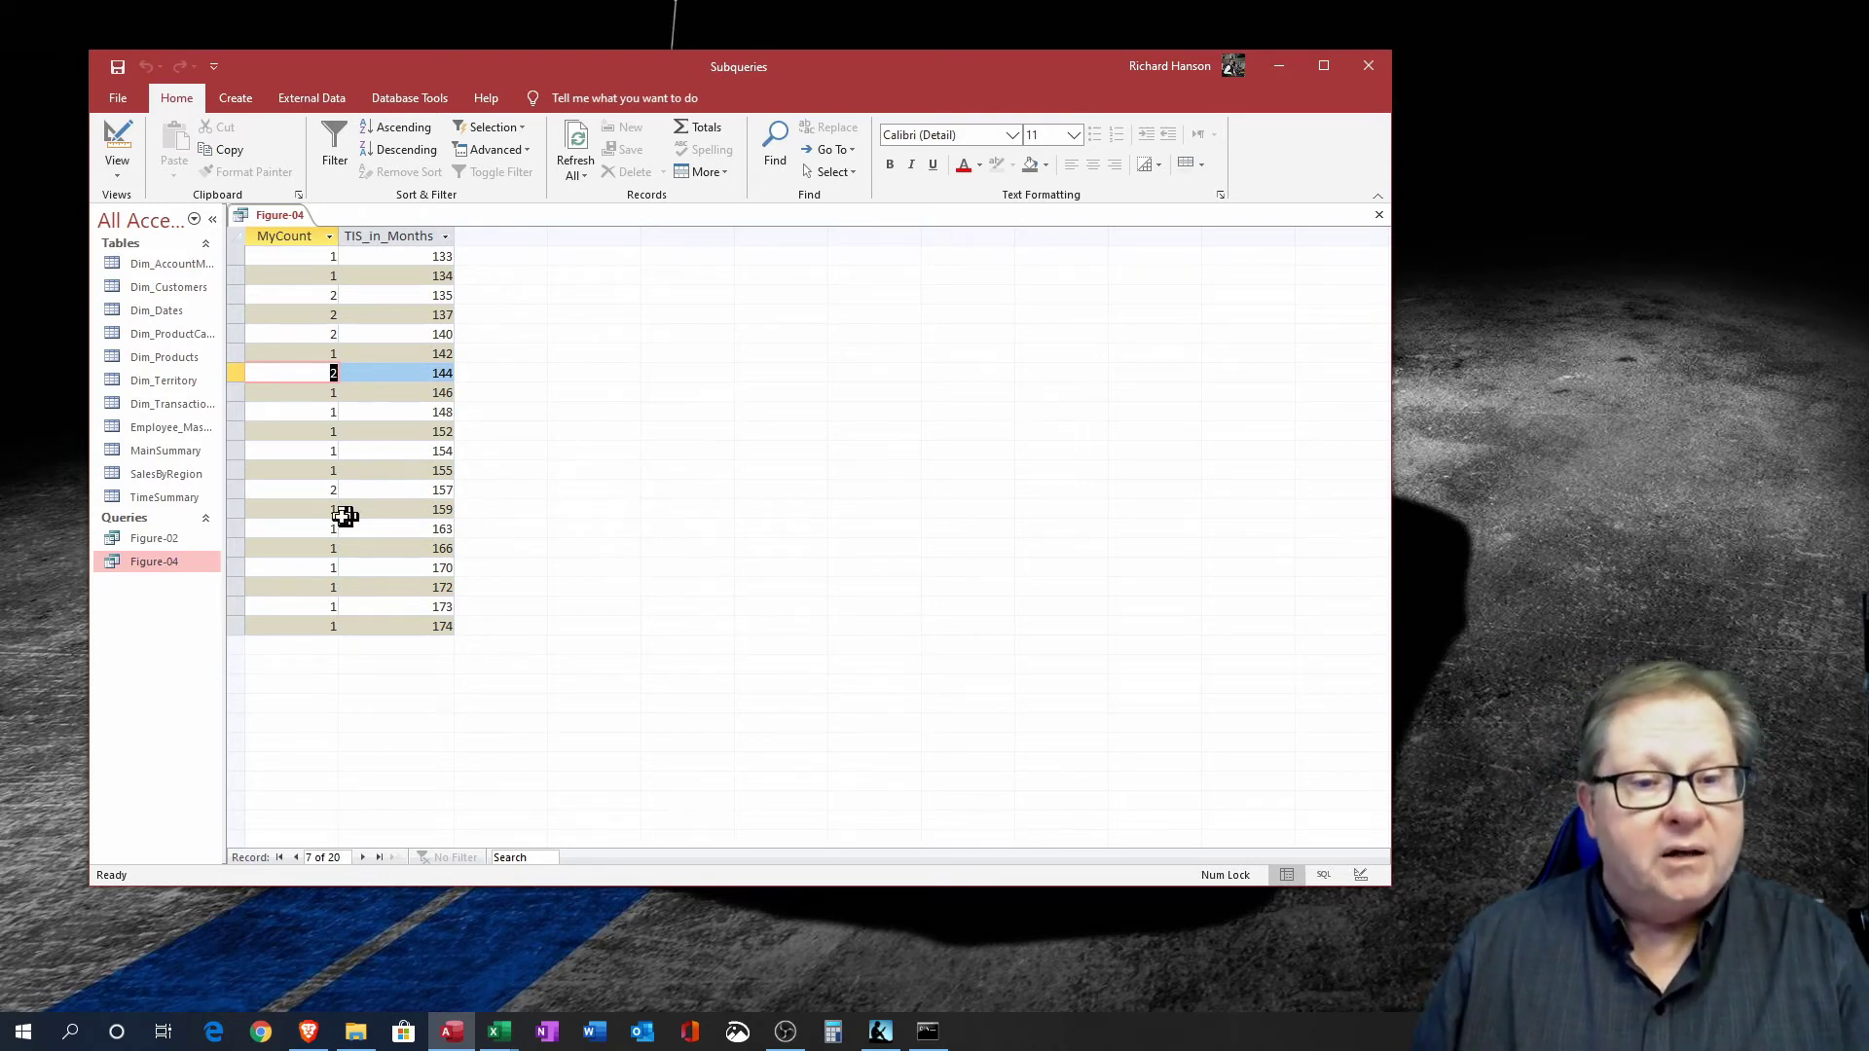
pyautogui.click(313, 491)
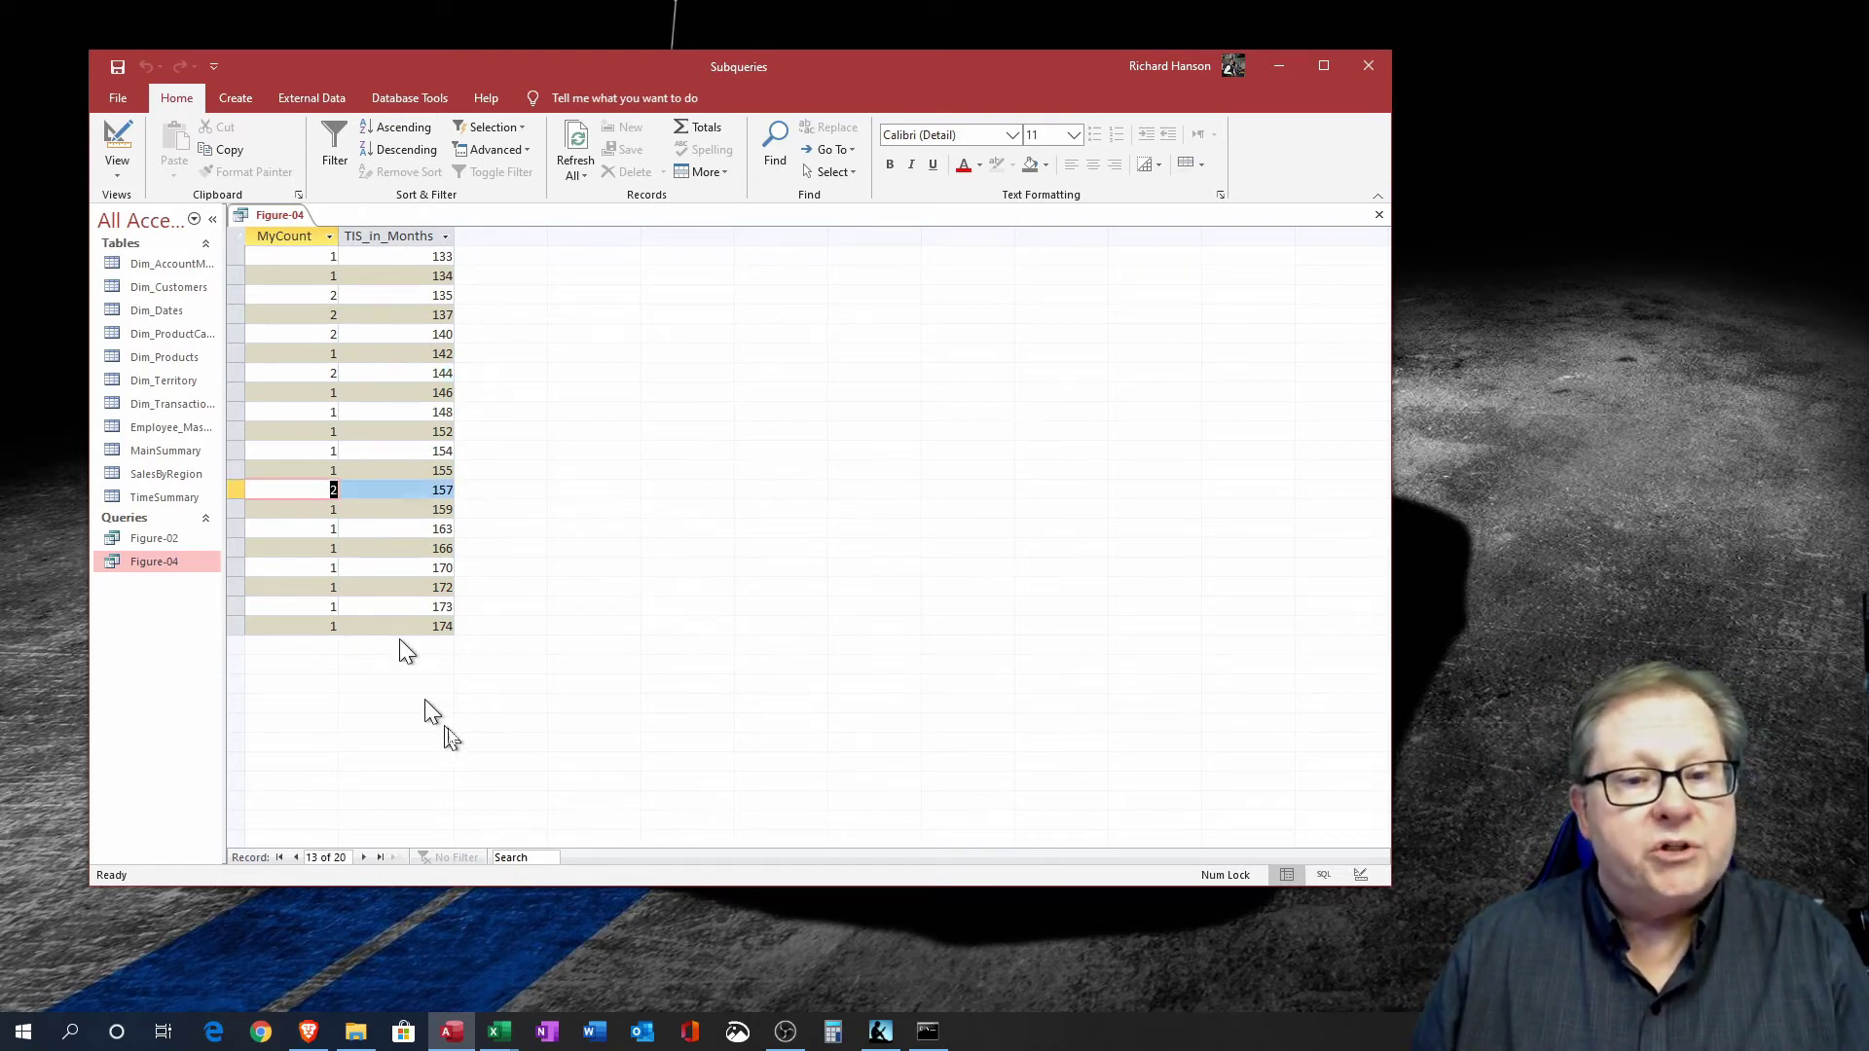
pyautogui.click(432, 237)
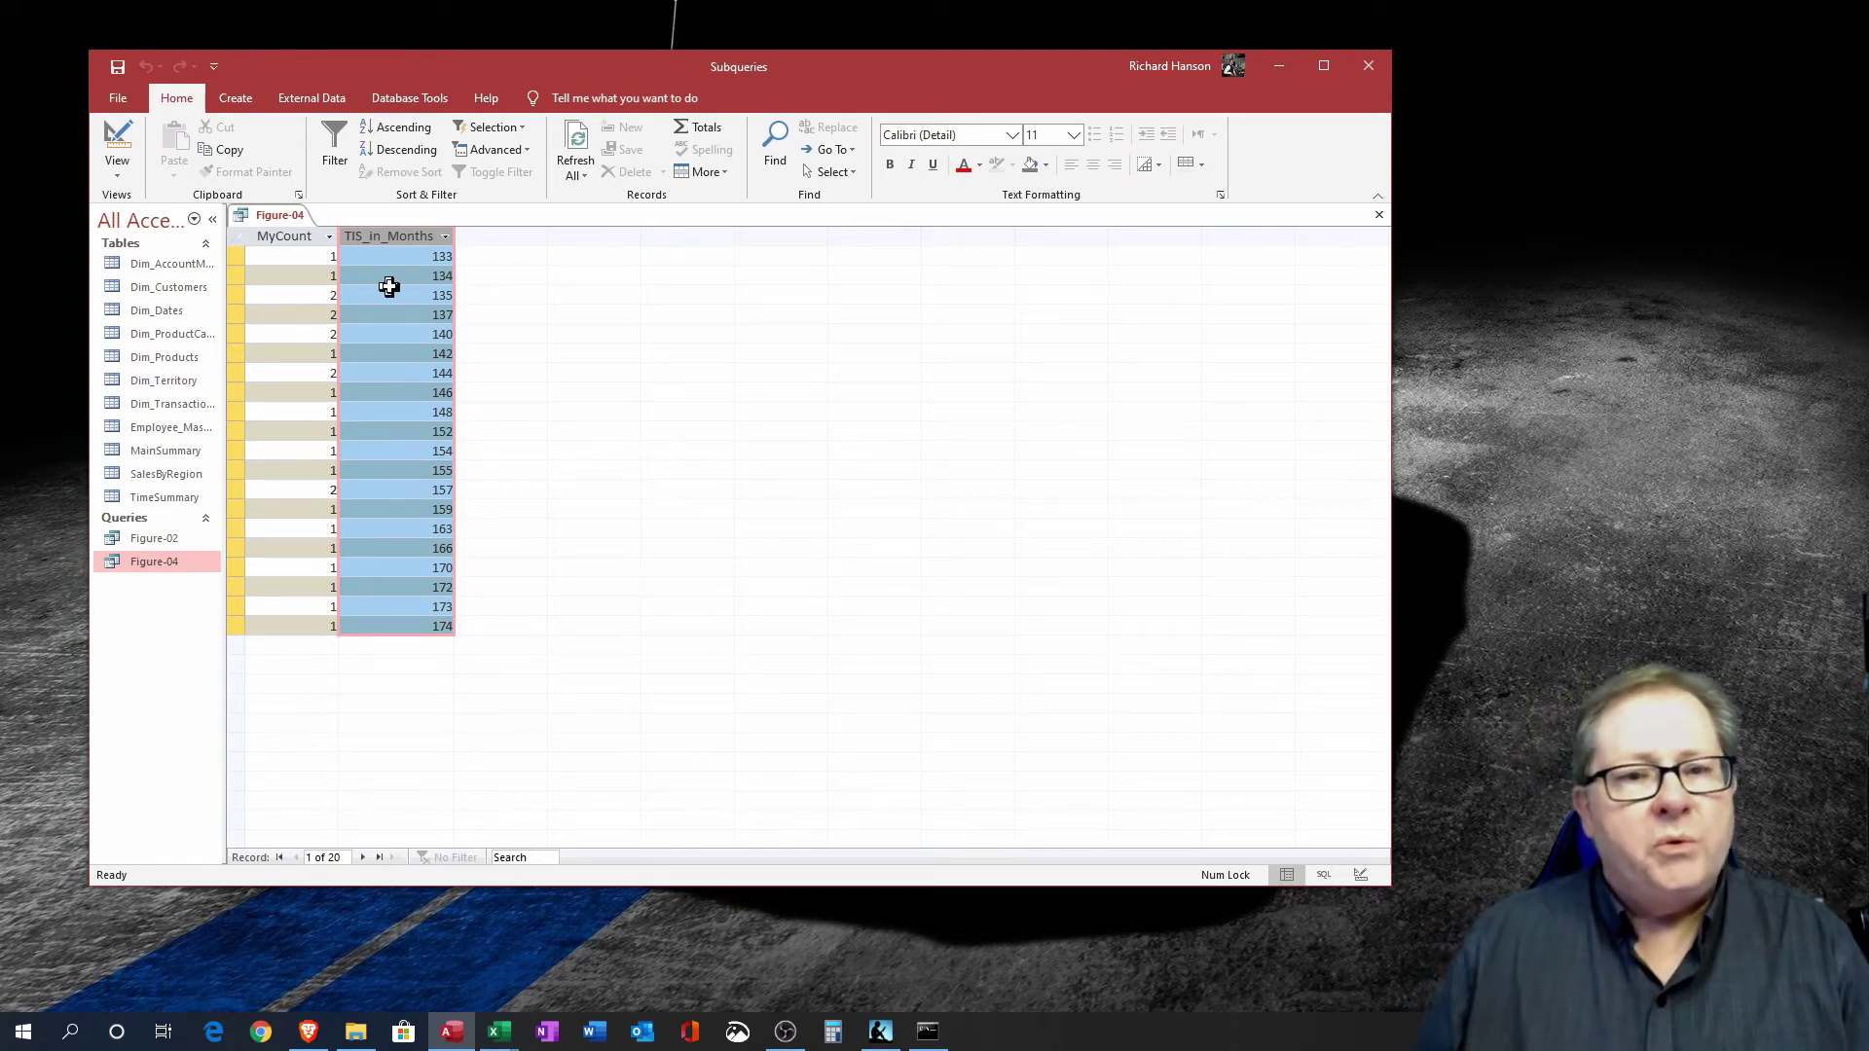
pyautogui.click(280, 240)
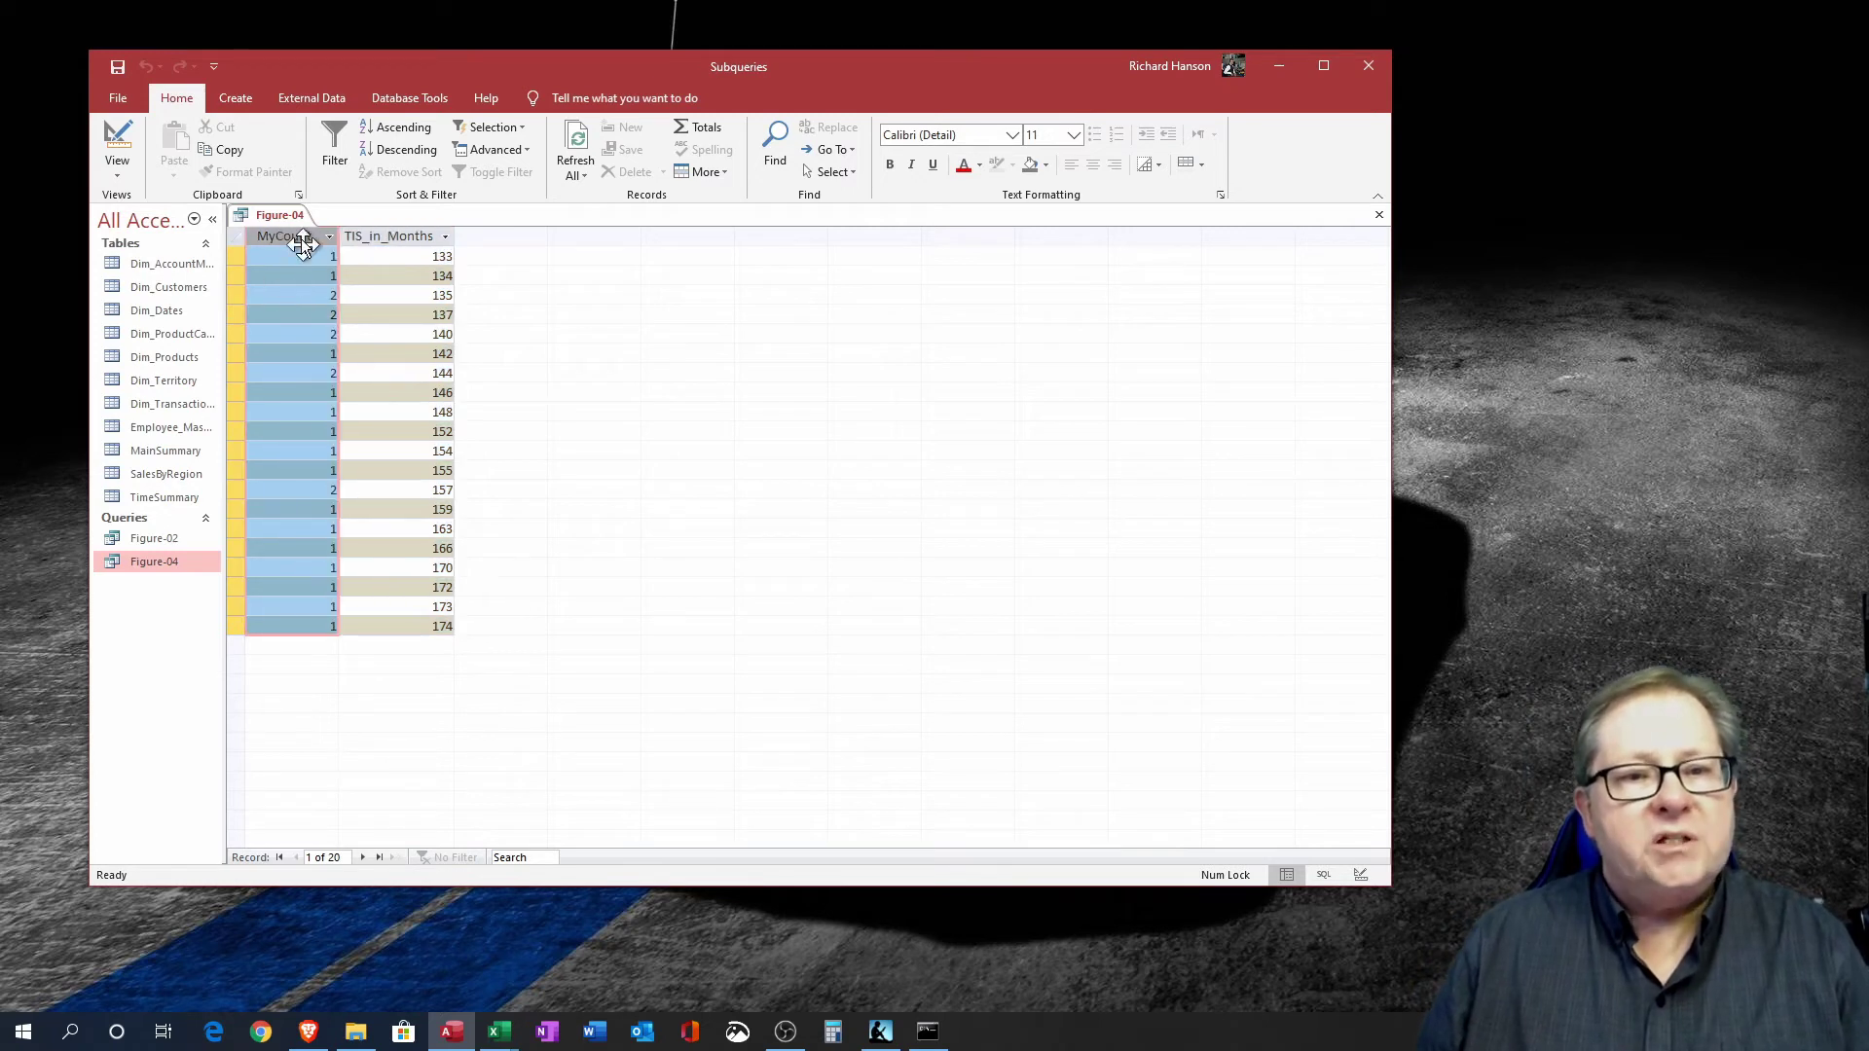
pyautogui.click(292, 256)
pyautogui.click(237, 256)
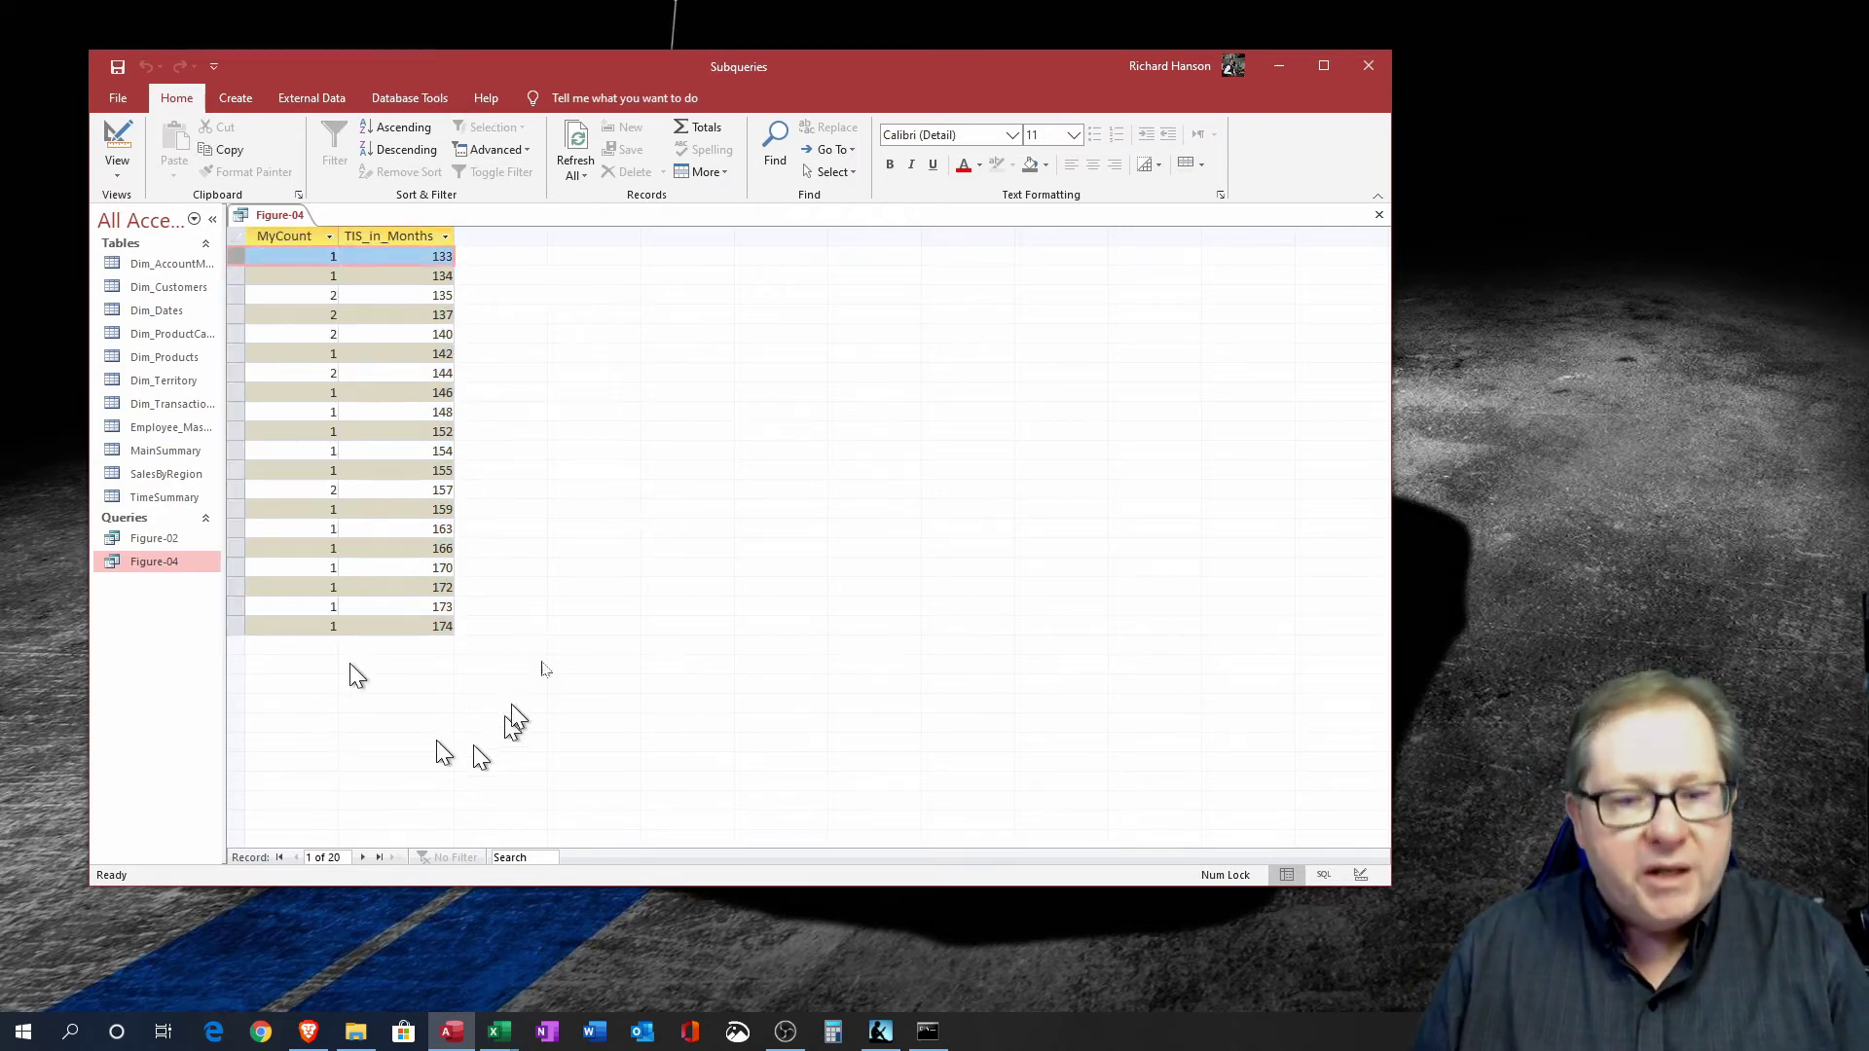
# Return Figure-04 to Design View and check the average in the Figure-02 datasheet, closing that query again.
pyautogui.click(118, 140)
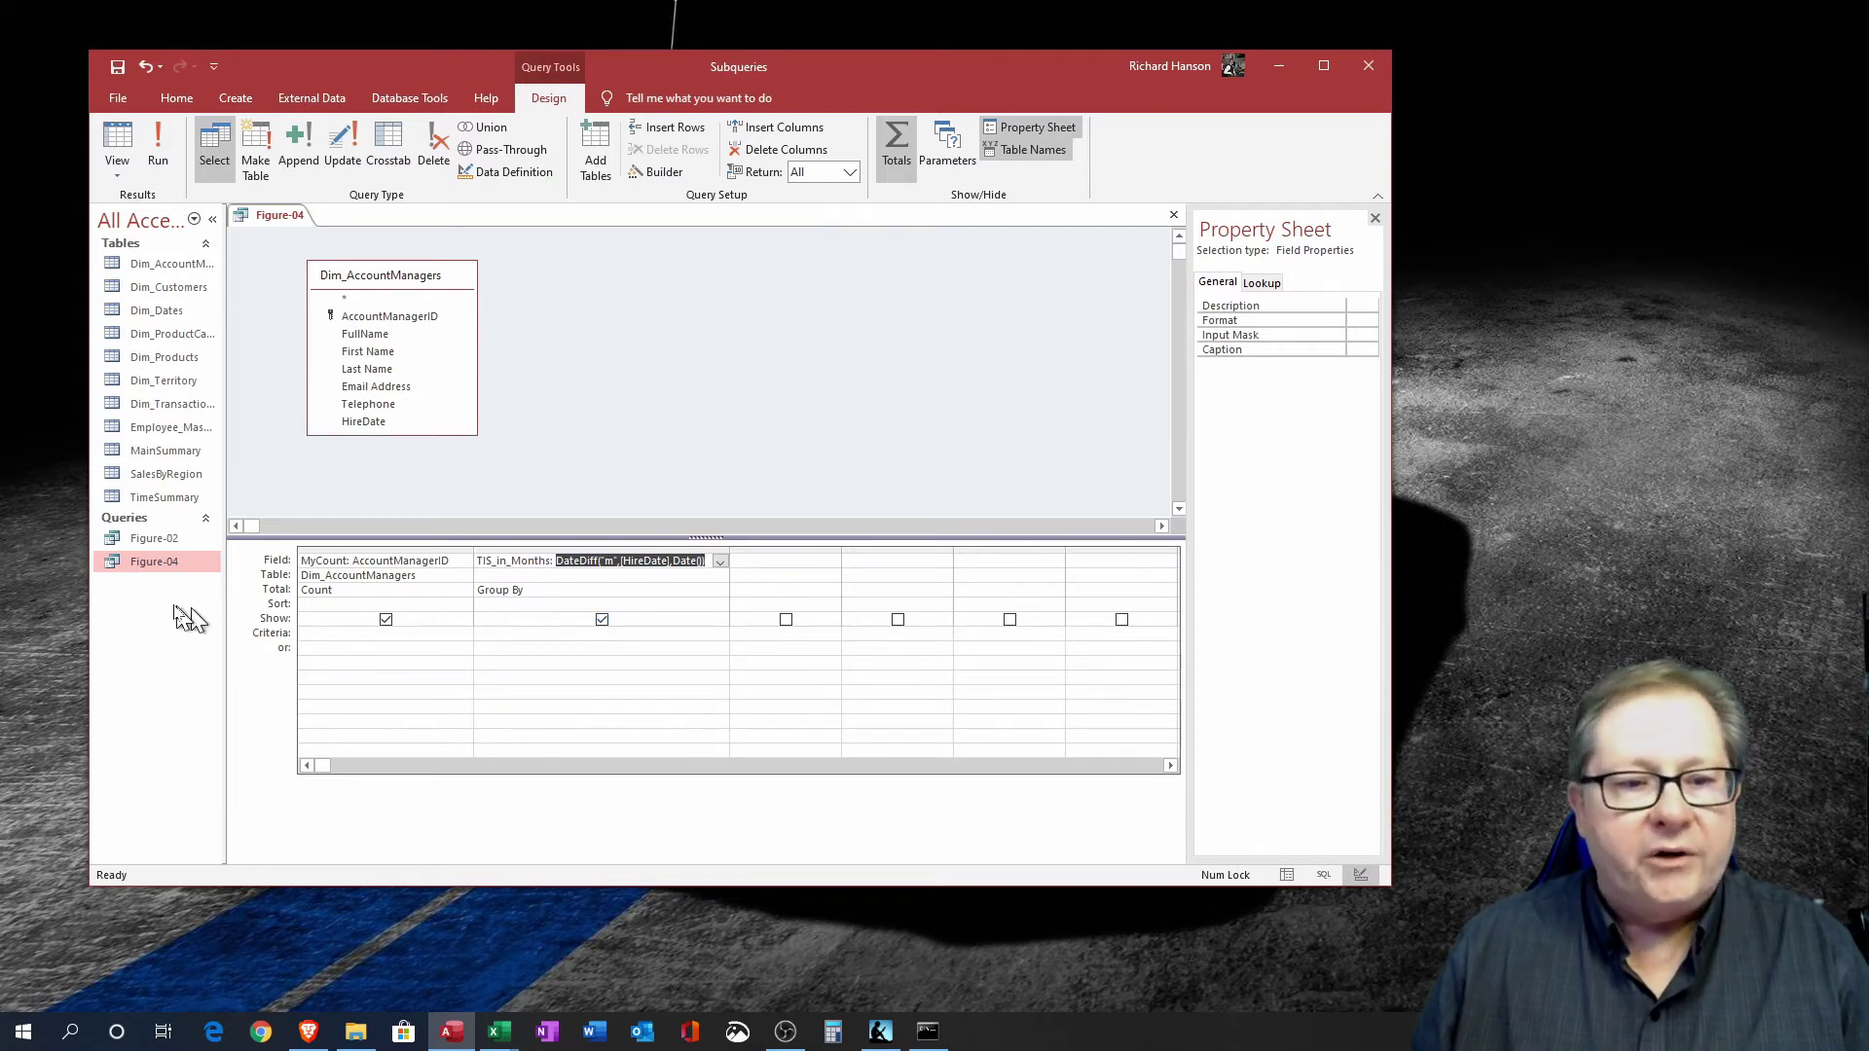
pyautogui.doubleClick(151, 538)
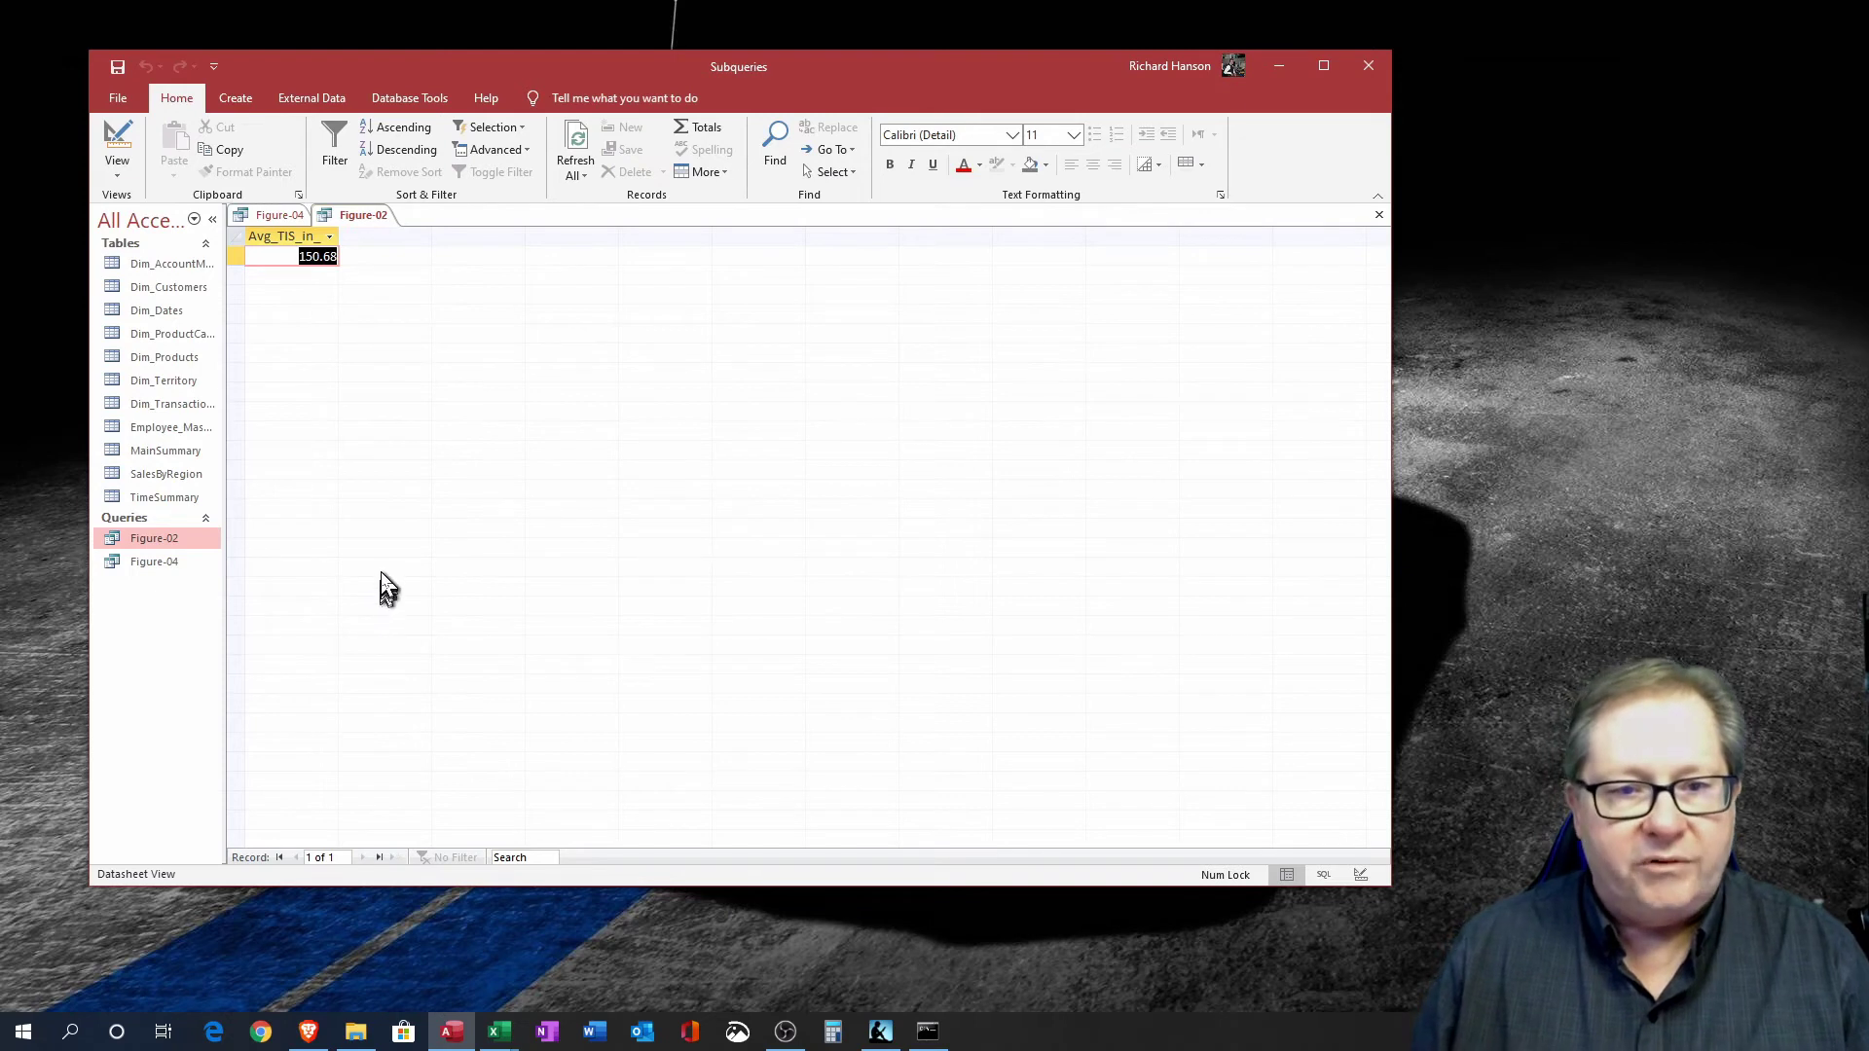
pyautogui.click(1381, 218)
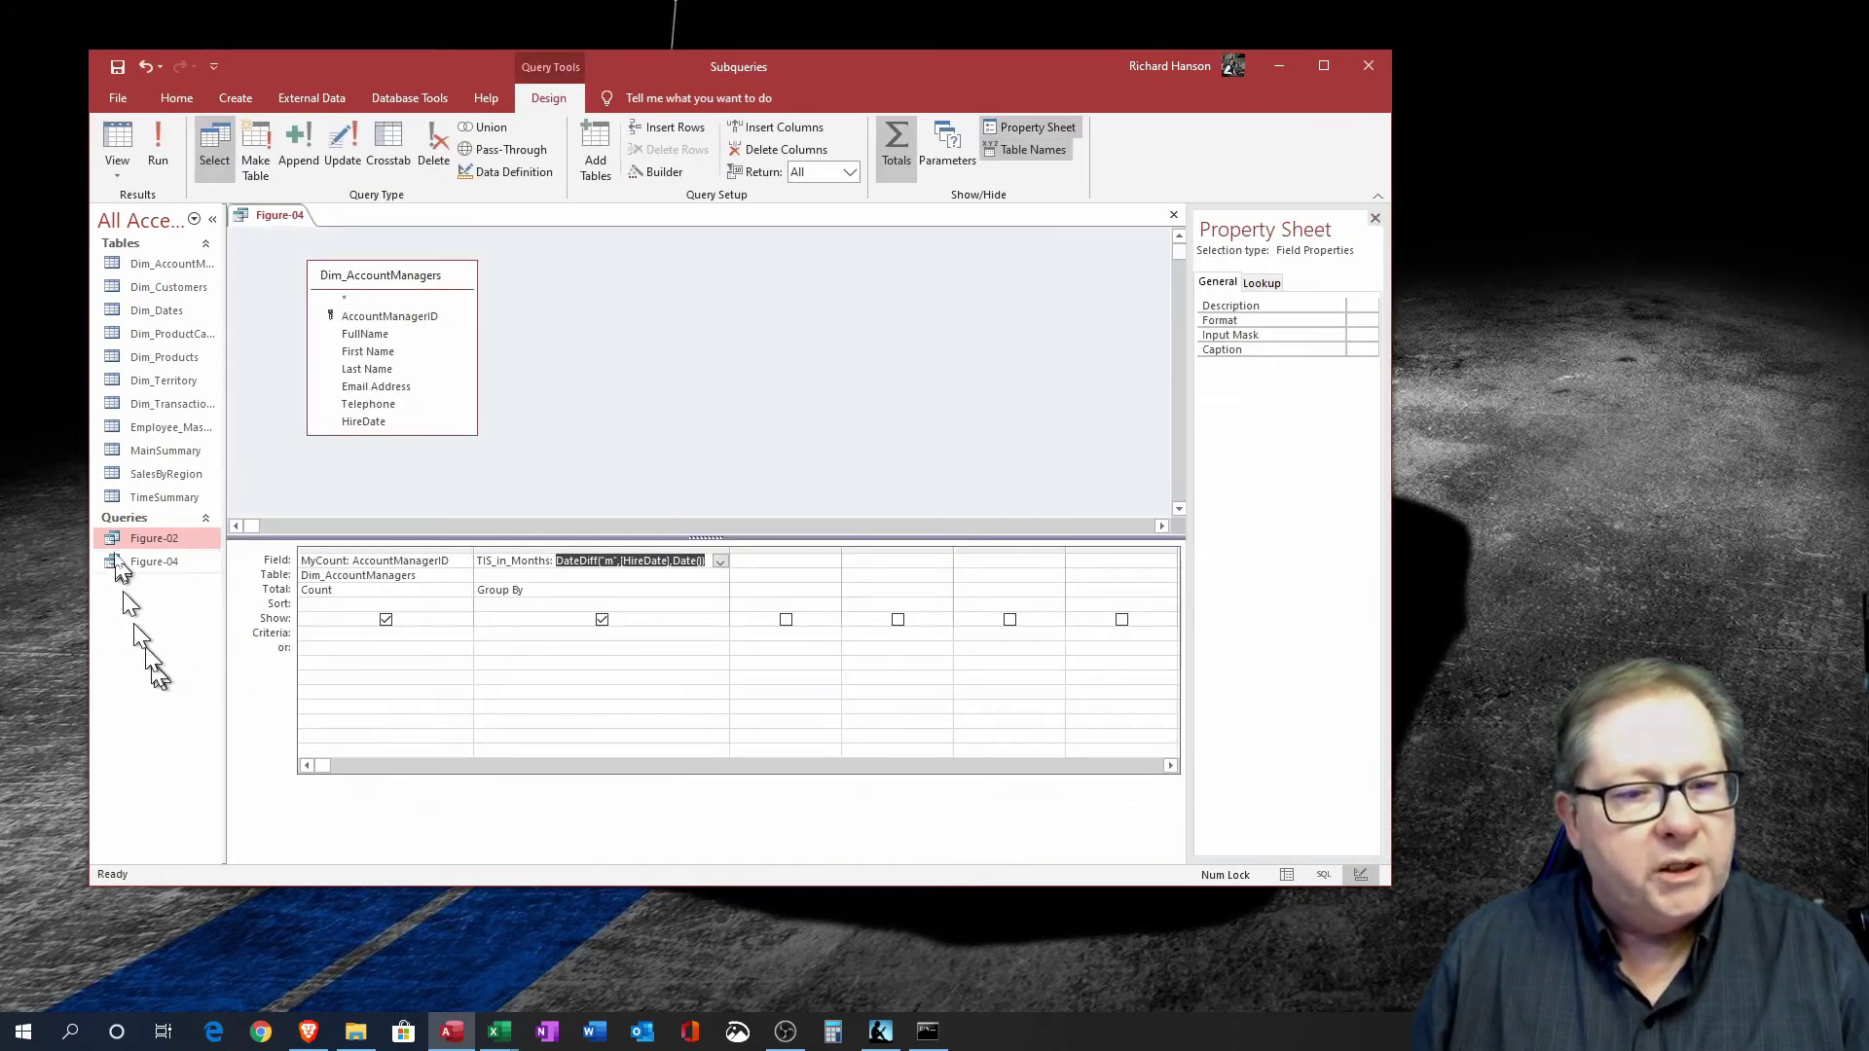
# Open the Figure-02 query in SQL View and copy its entire SELECT statement.
pyautogui.rightClick(138, 538)
pyautogui.click(209, 583)
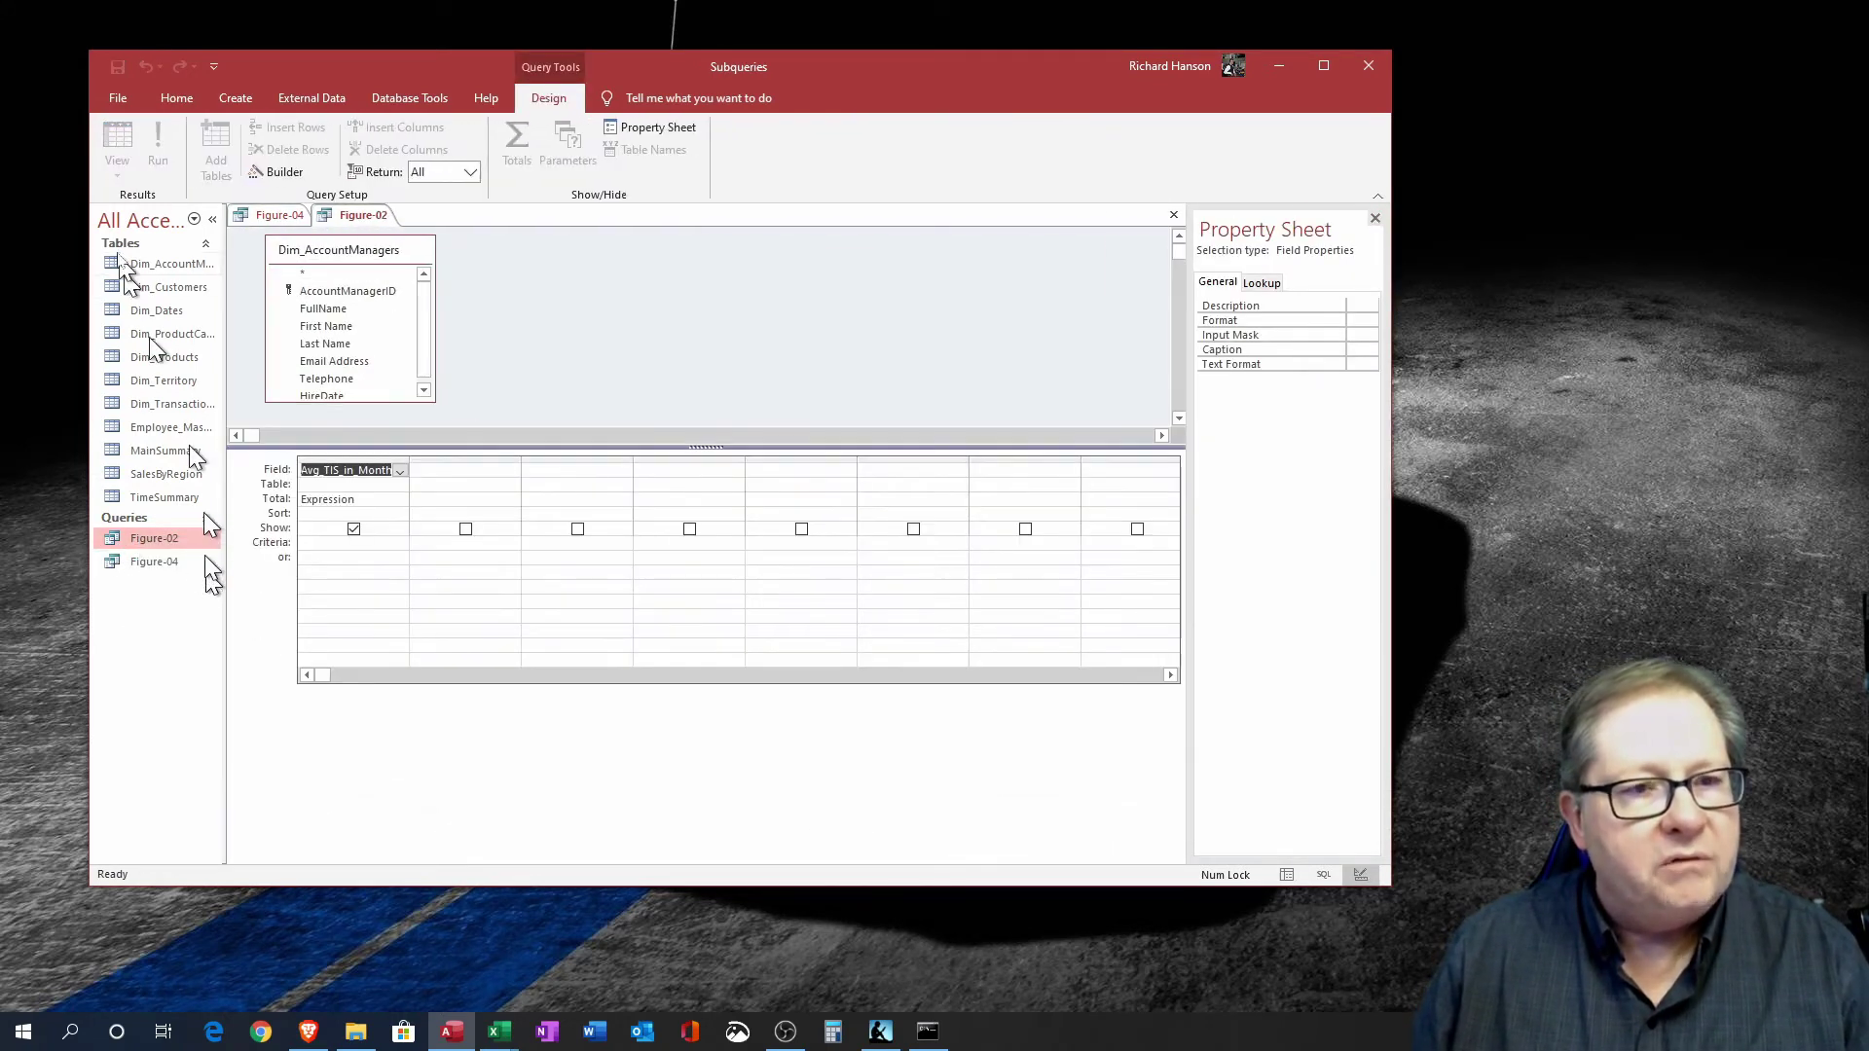
pyautogui.click(113, 171)
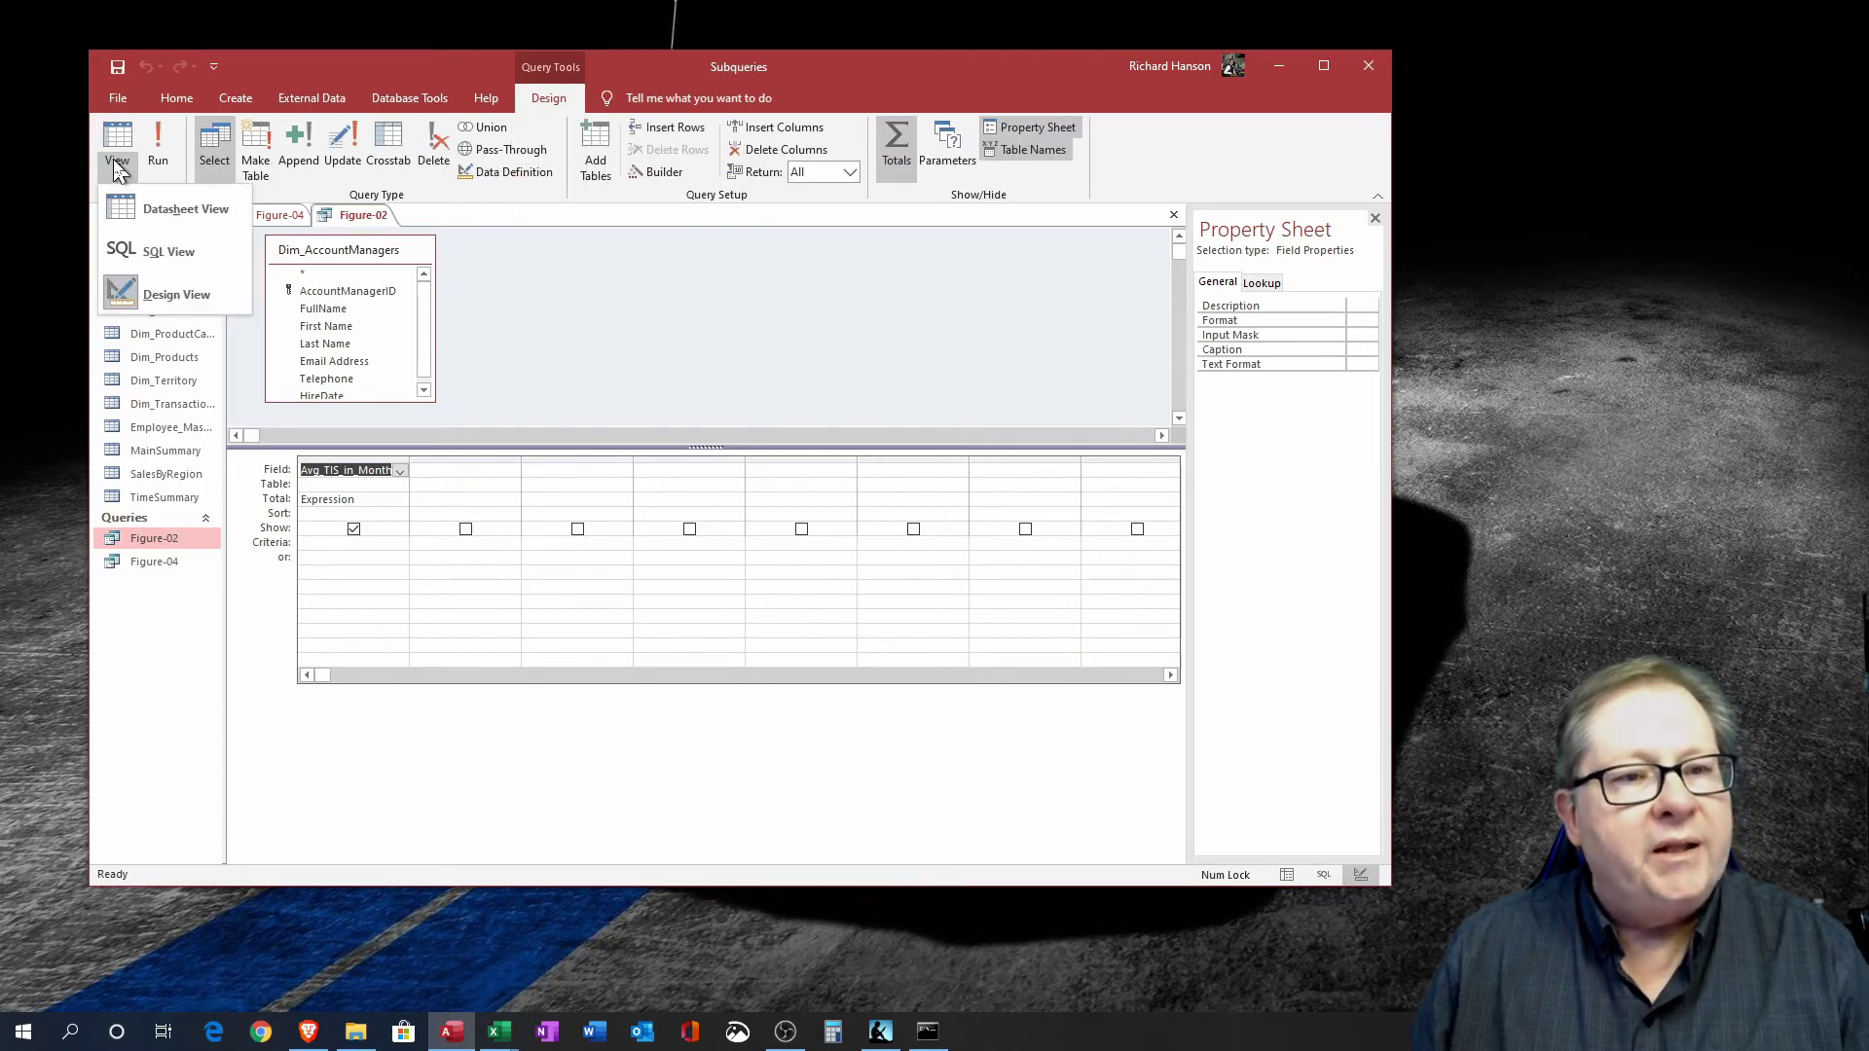
pyautogui.click(138, 259)
pyautogui.click(396, 251)
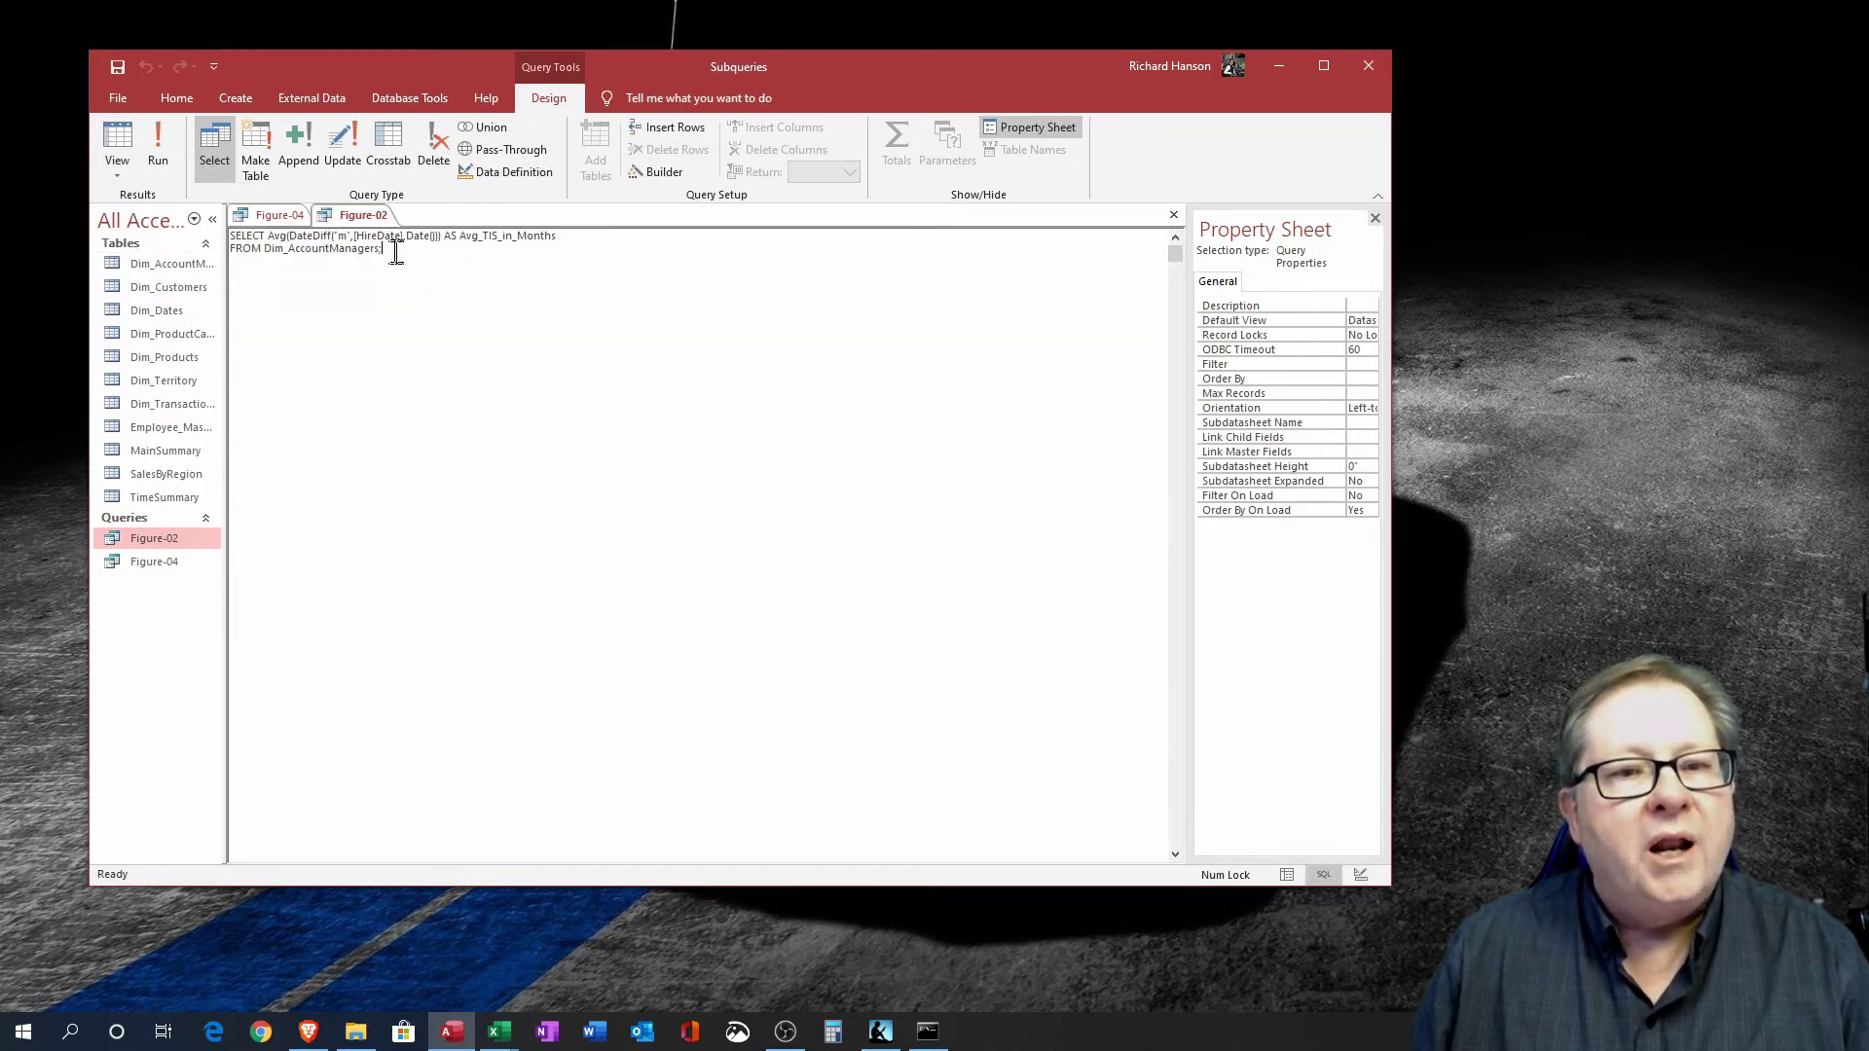
pyautogui.hotkey('ctrl', 'a')
pyautogui.hotkey('ctrl', 'c')
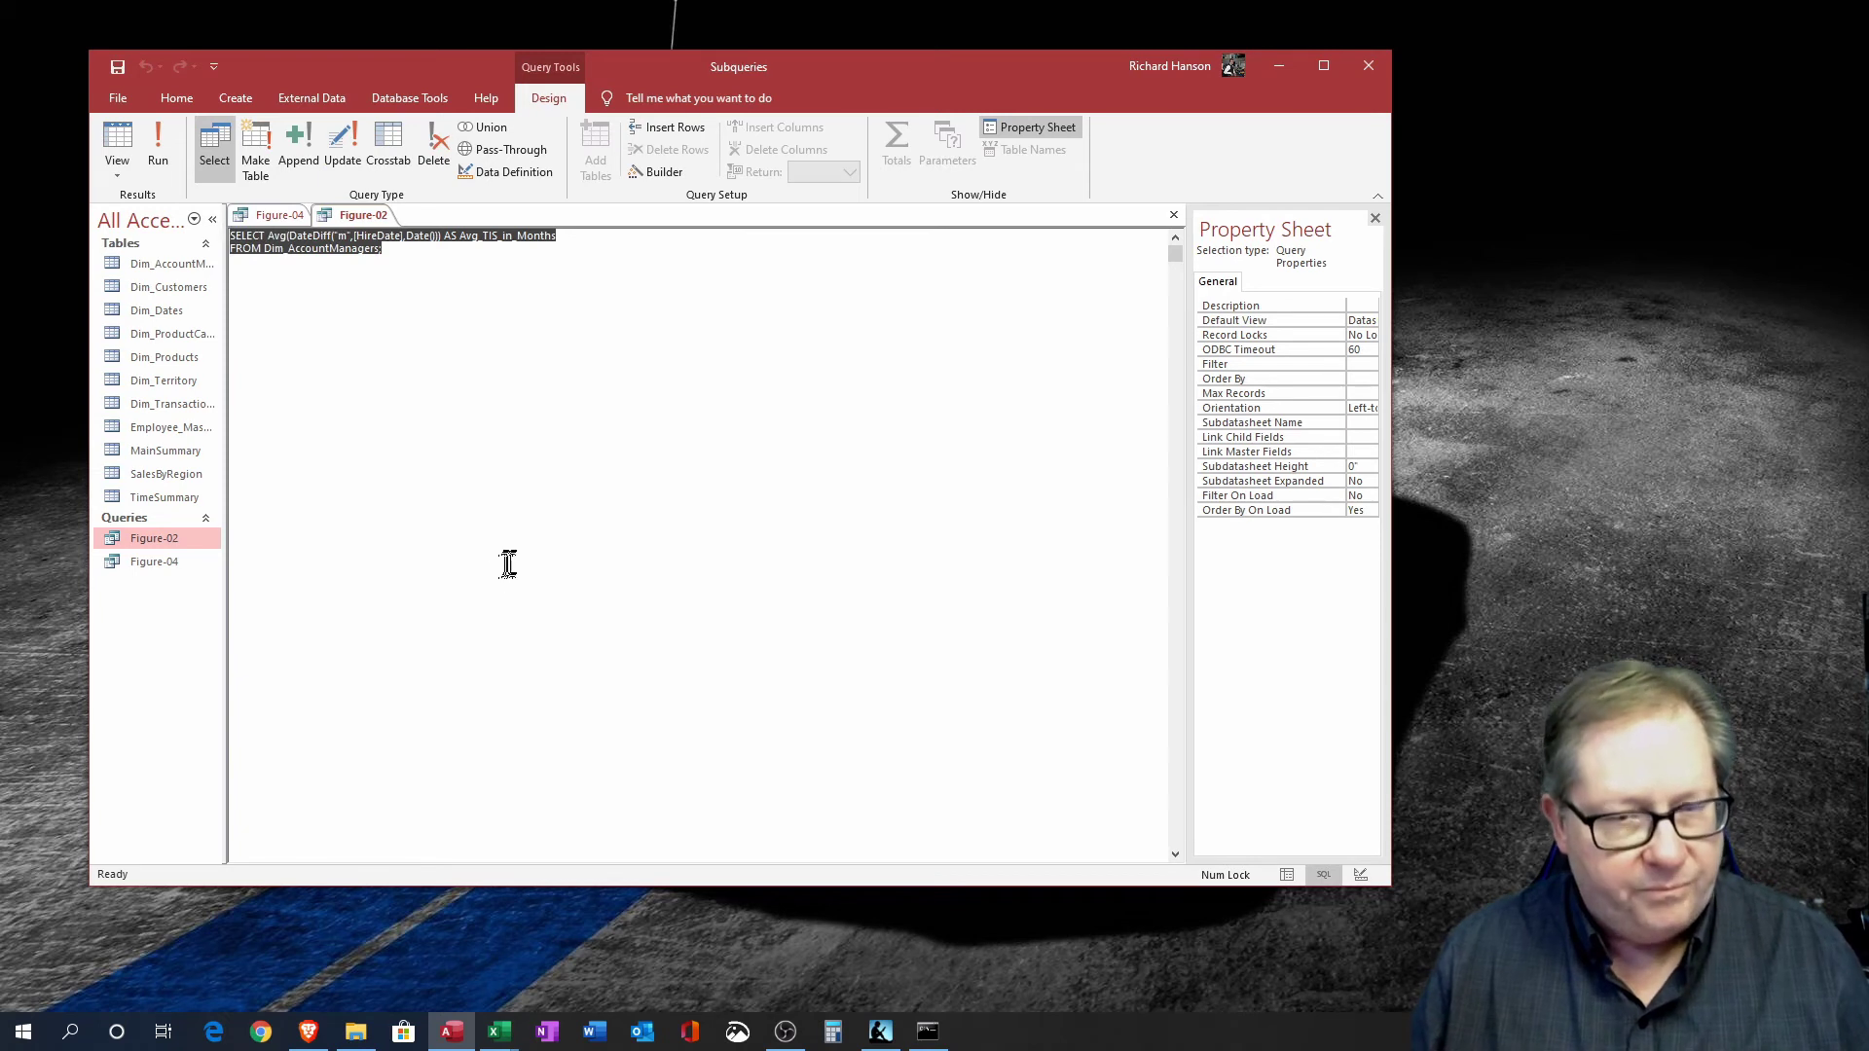
# Paste the copied SELECT statement into the TIS_in_Months criteria of Figure-04 using Zoom, and close the Figure-02 query.
pyautogui.click(276, 212)
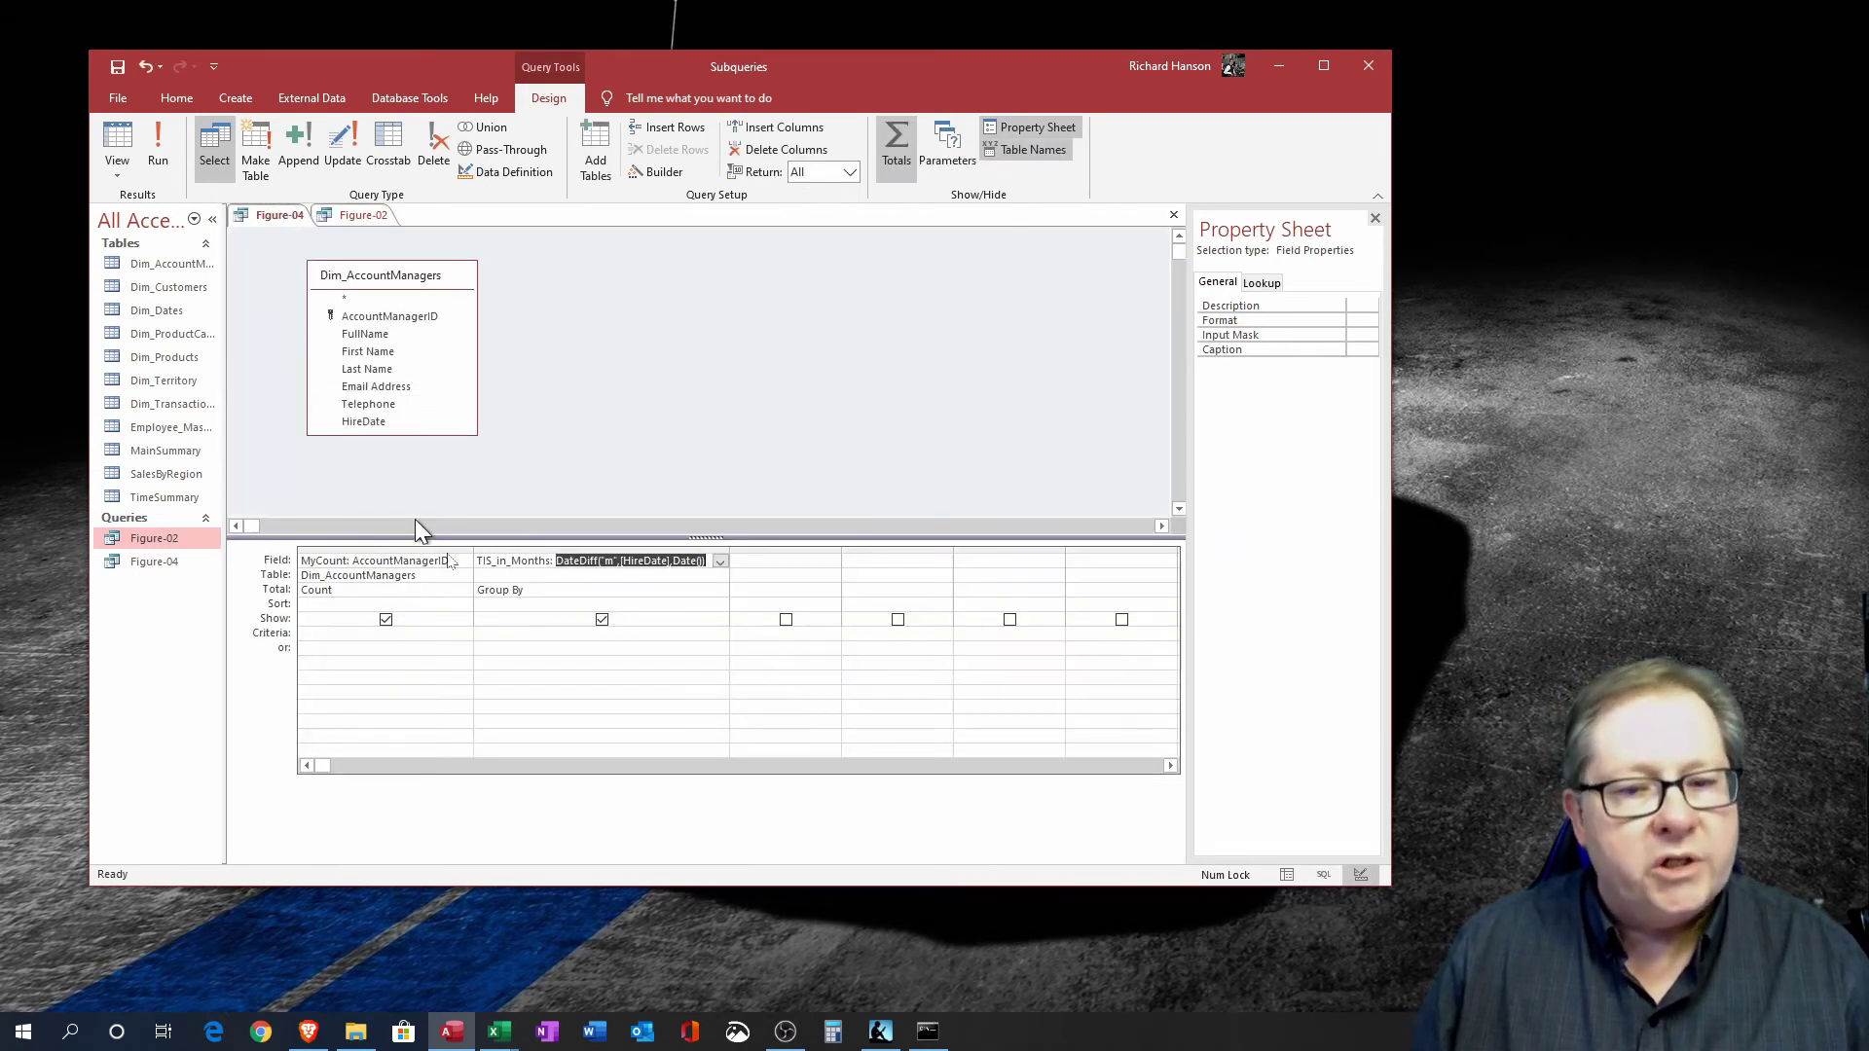
pyautogui.rightClick(534, 636)
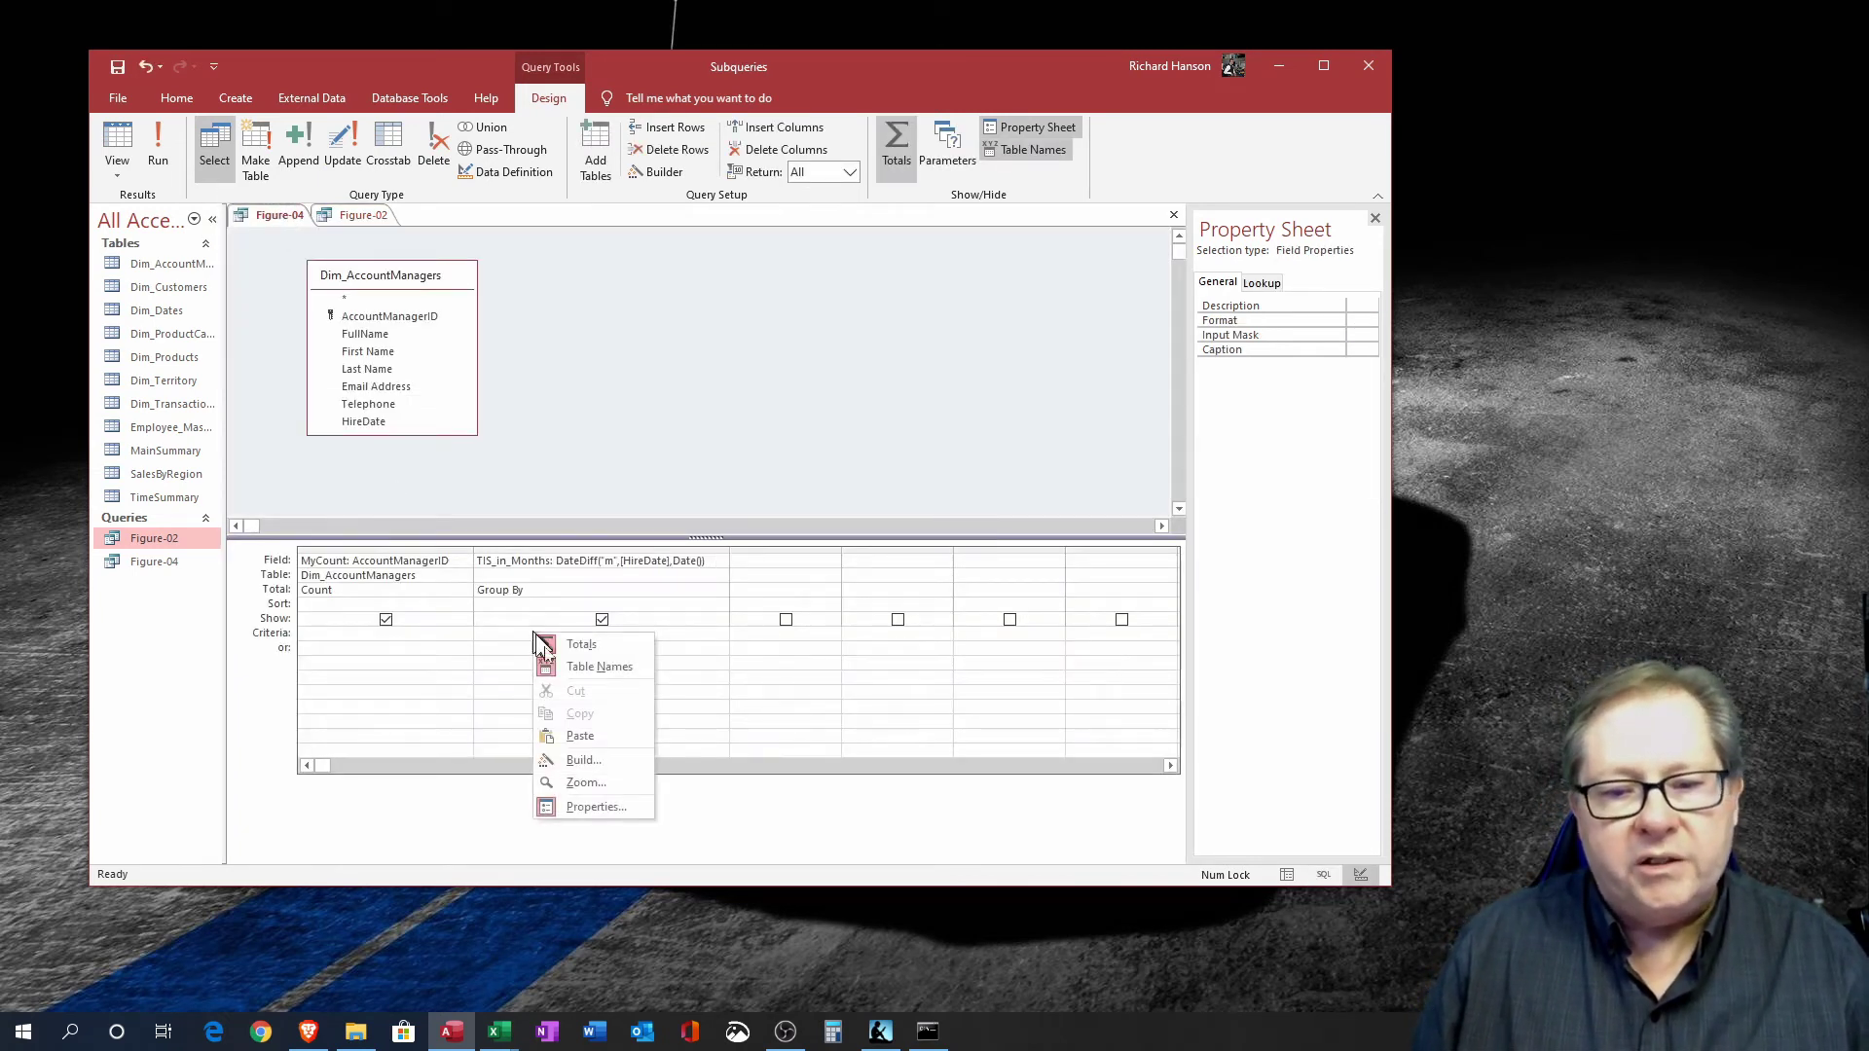
pyautogui.click(590, 787)
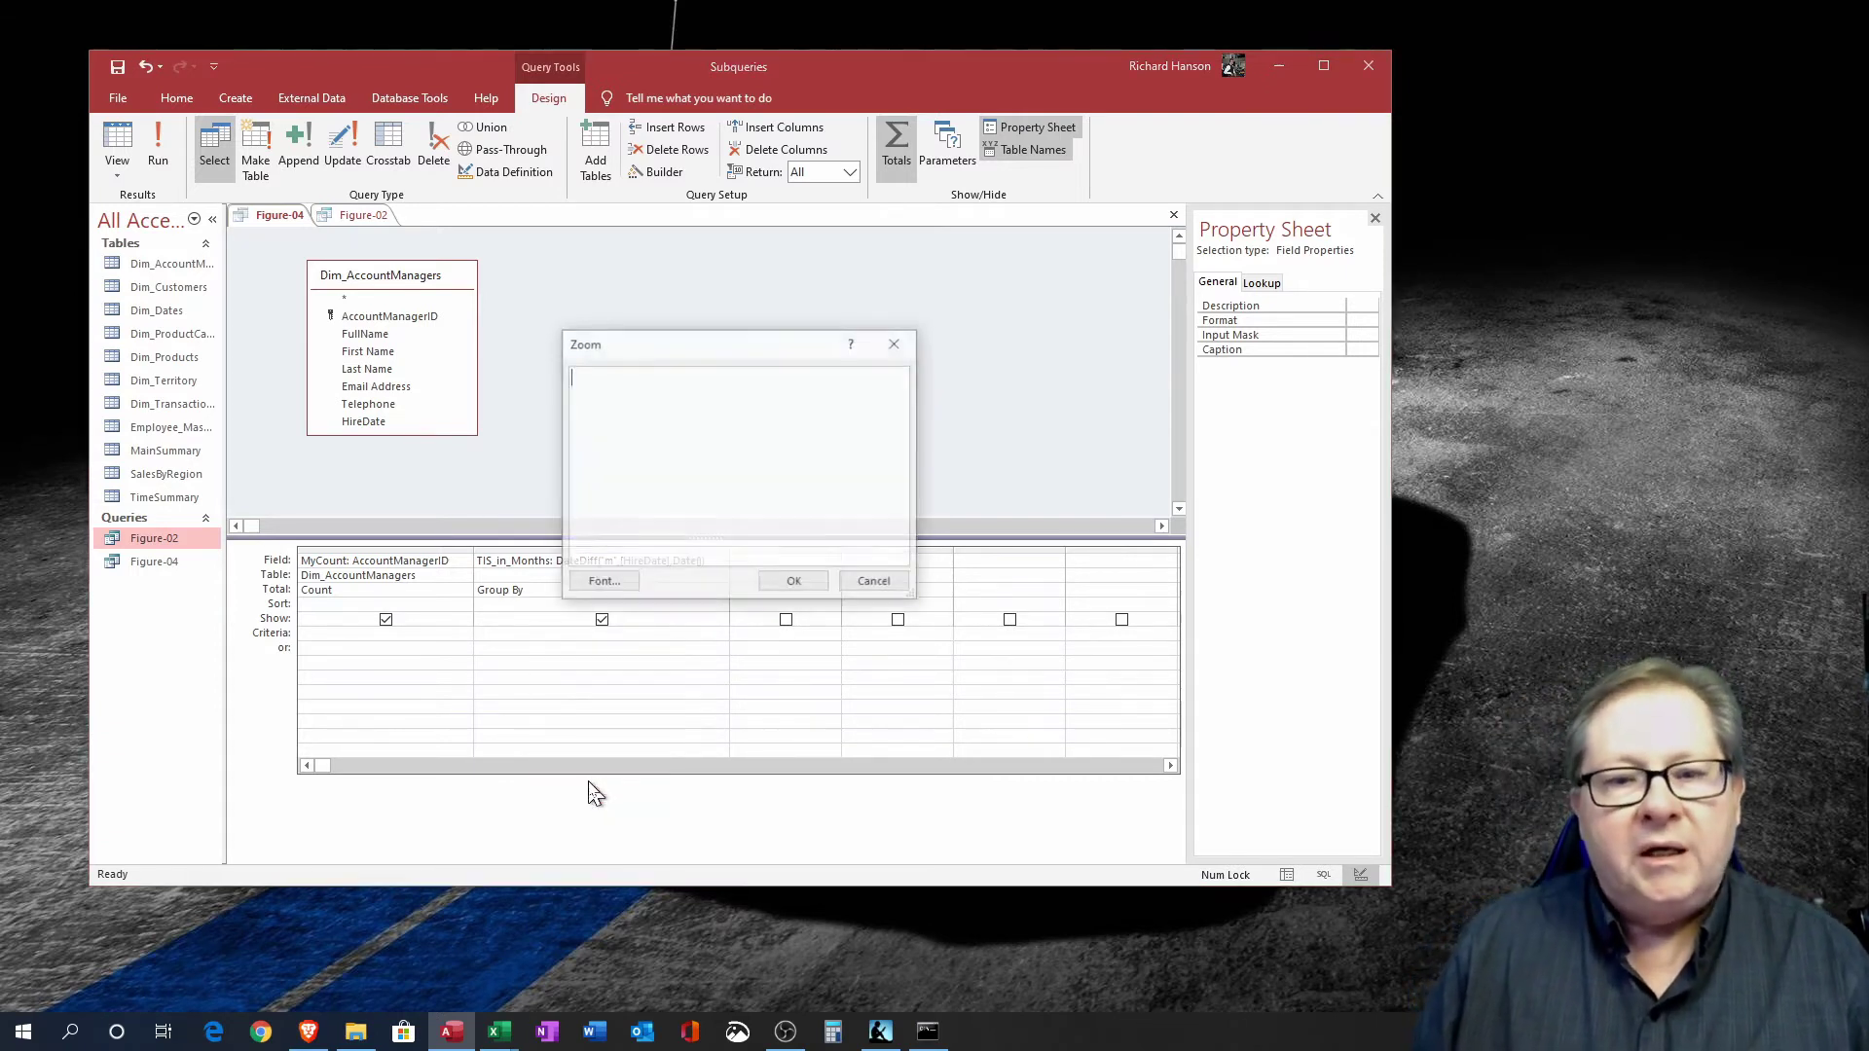
pyautogui.hotkey('ctrl', 'v')
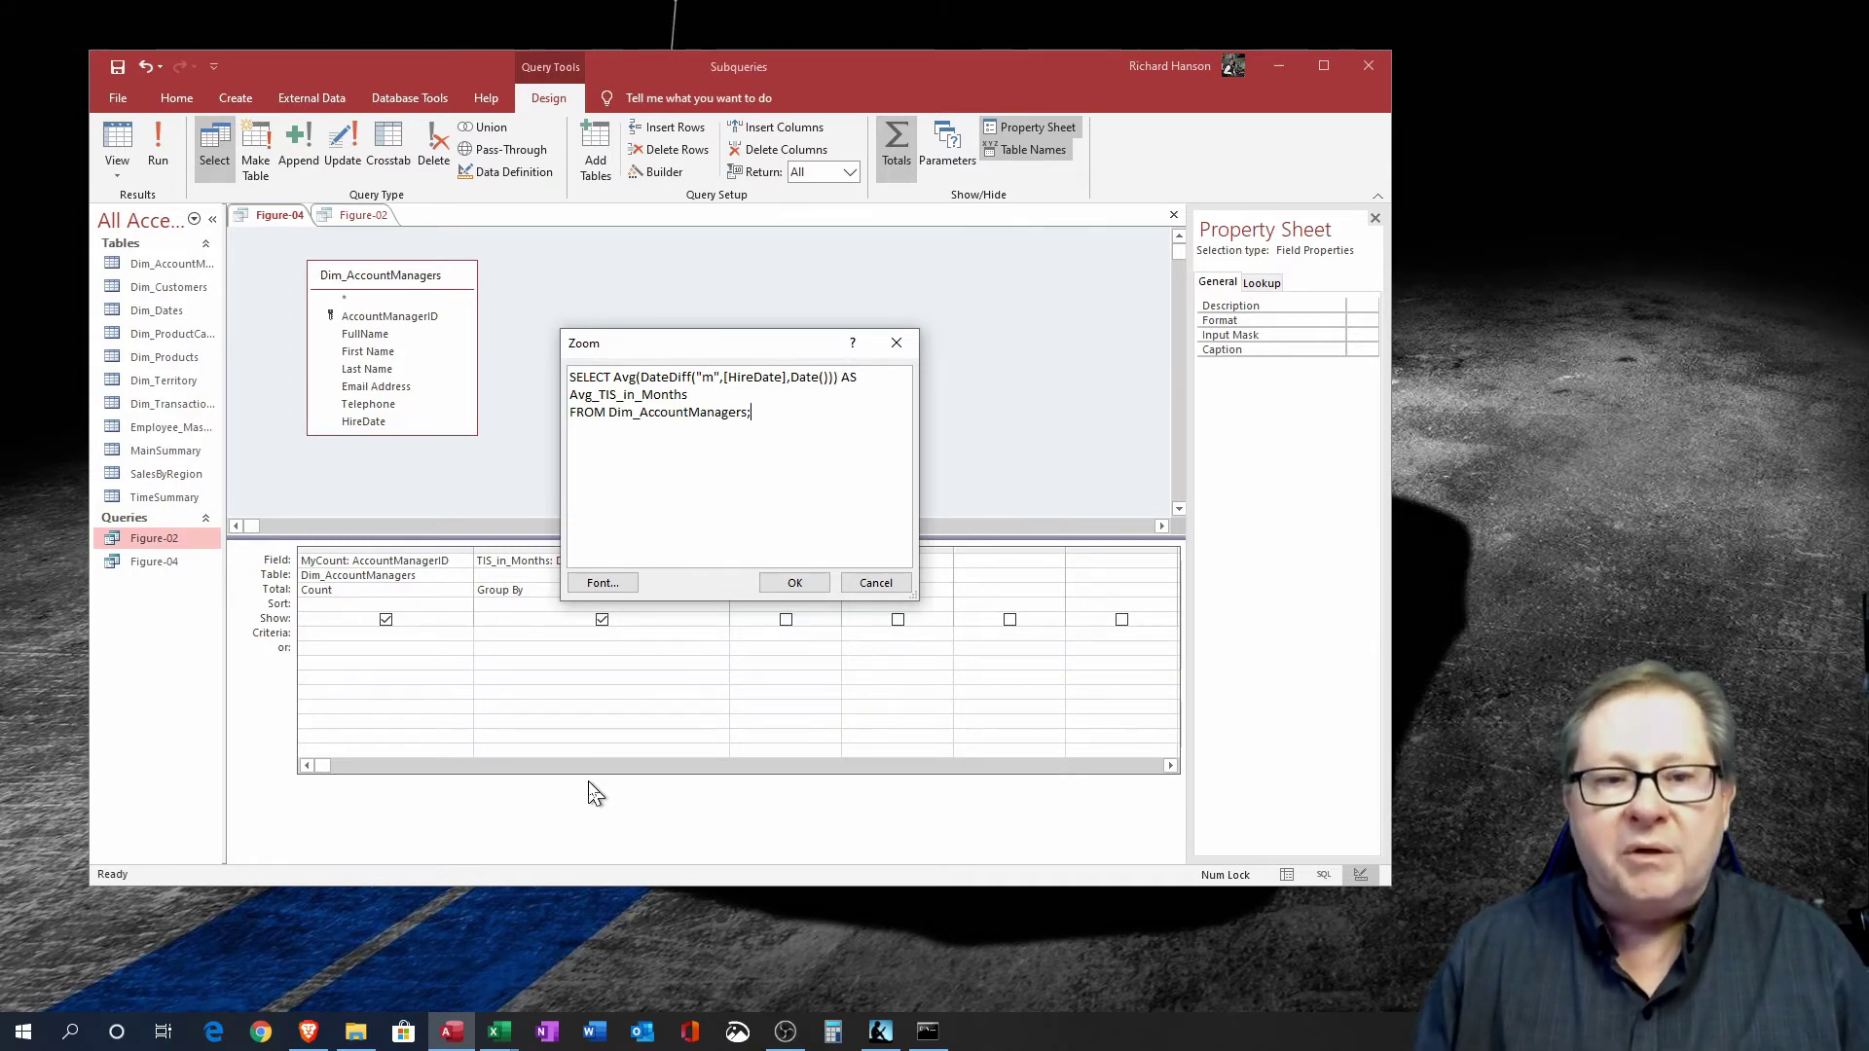
pyautogui.click(793, 582)
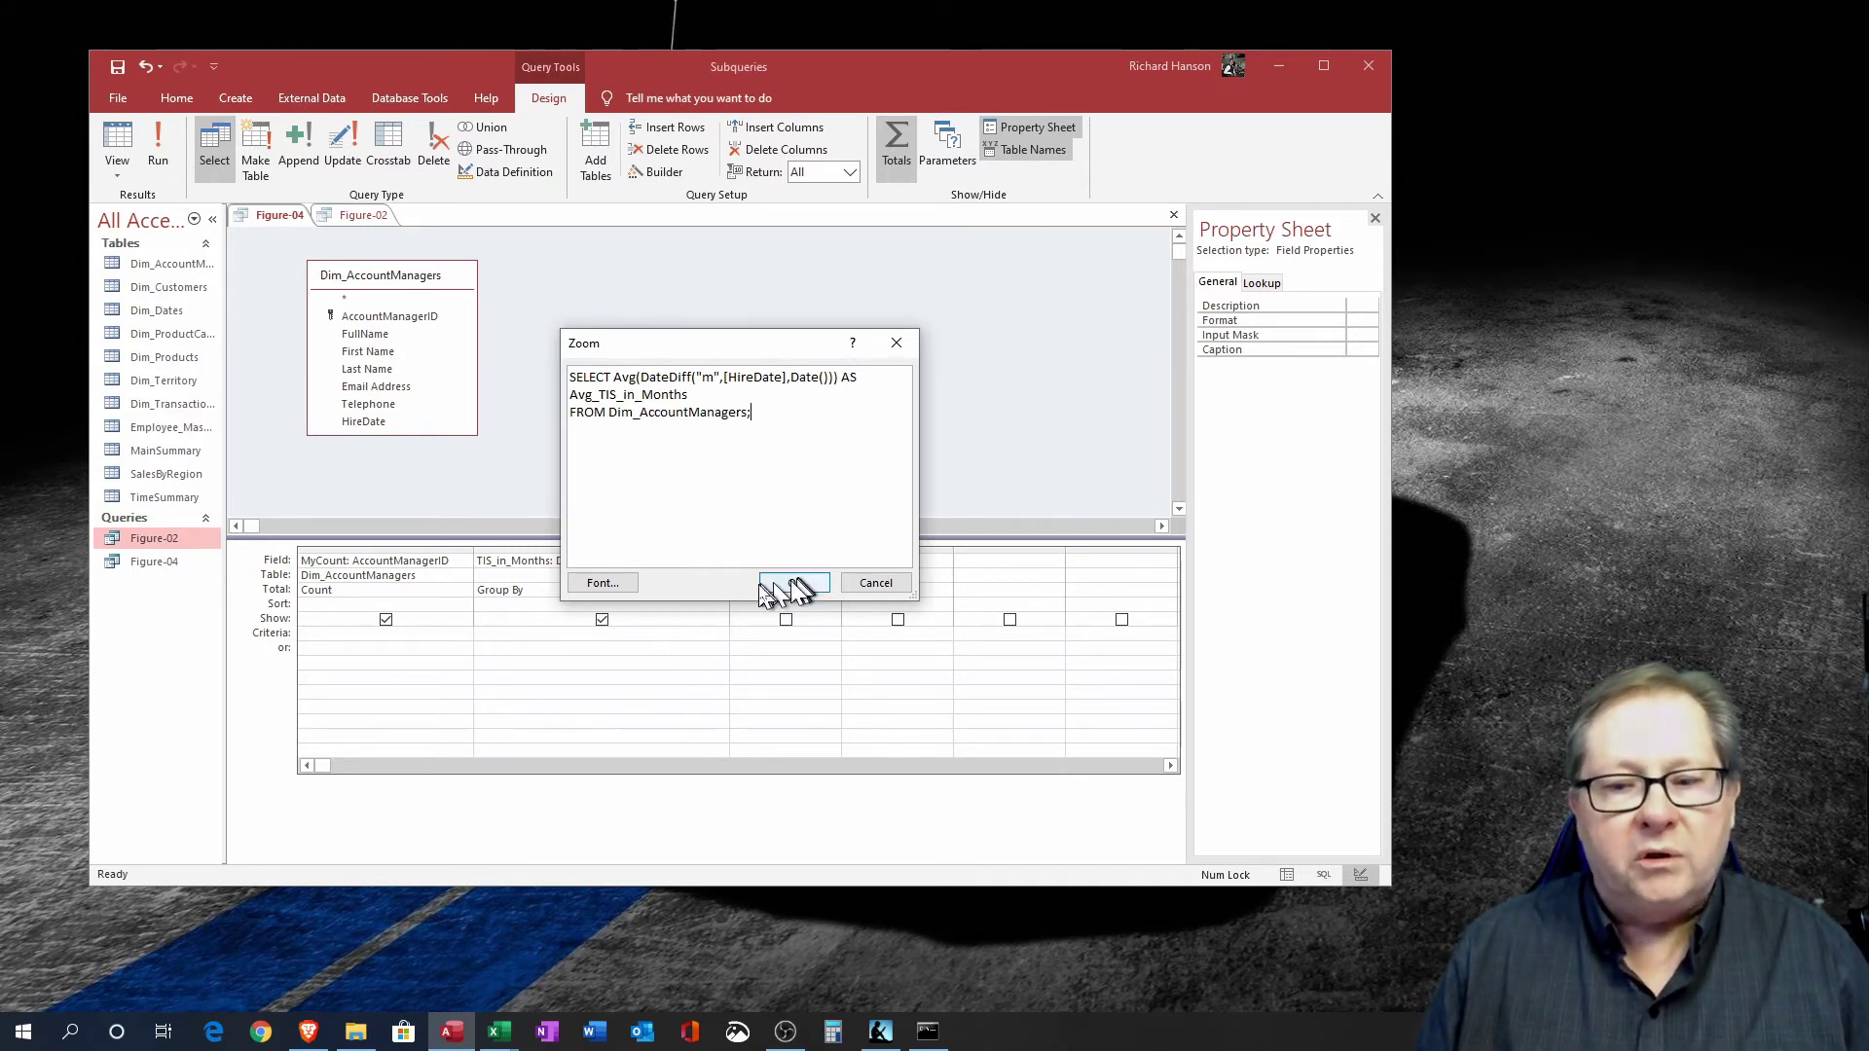
pyautogui.click(365, 222)
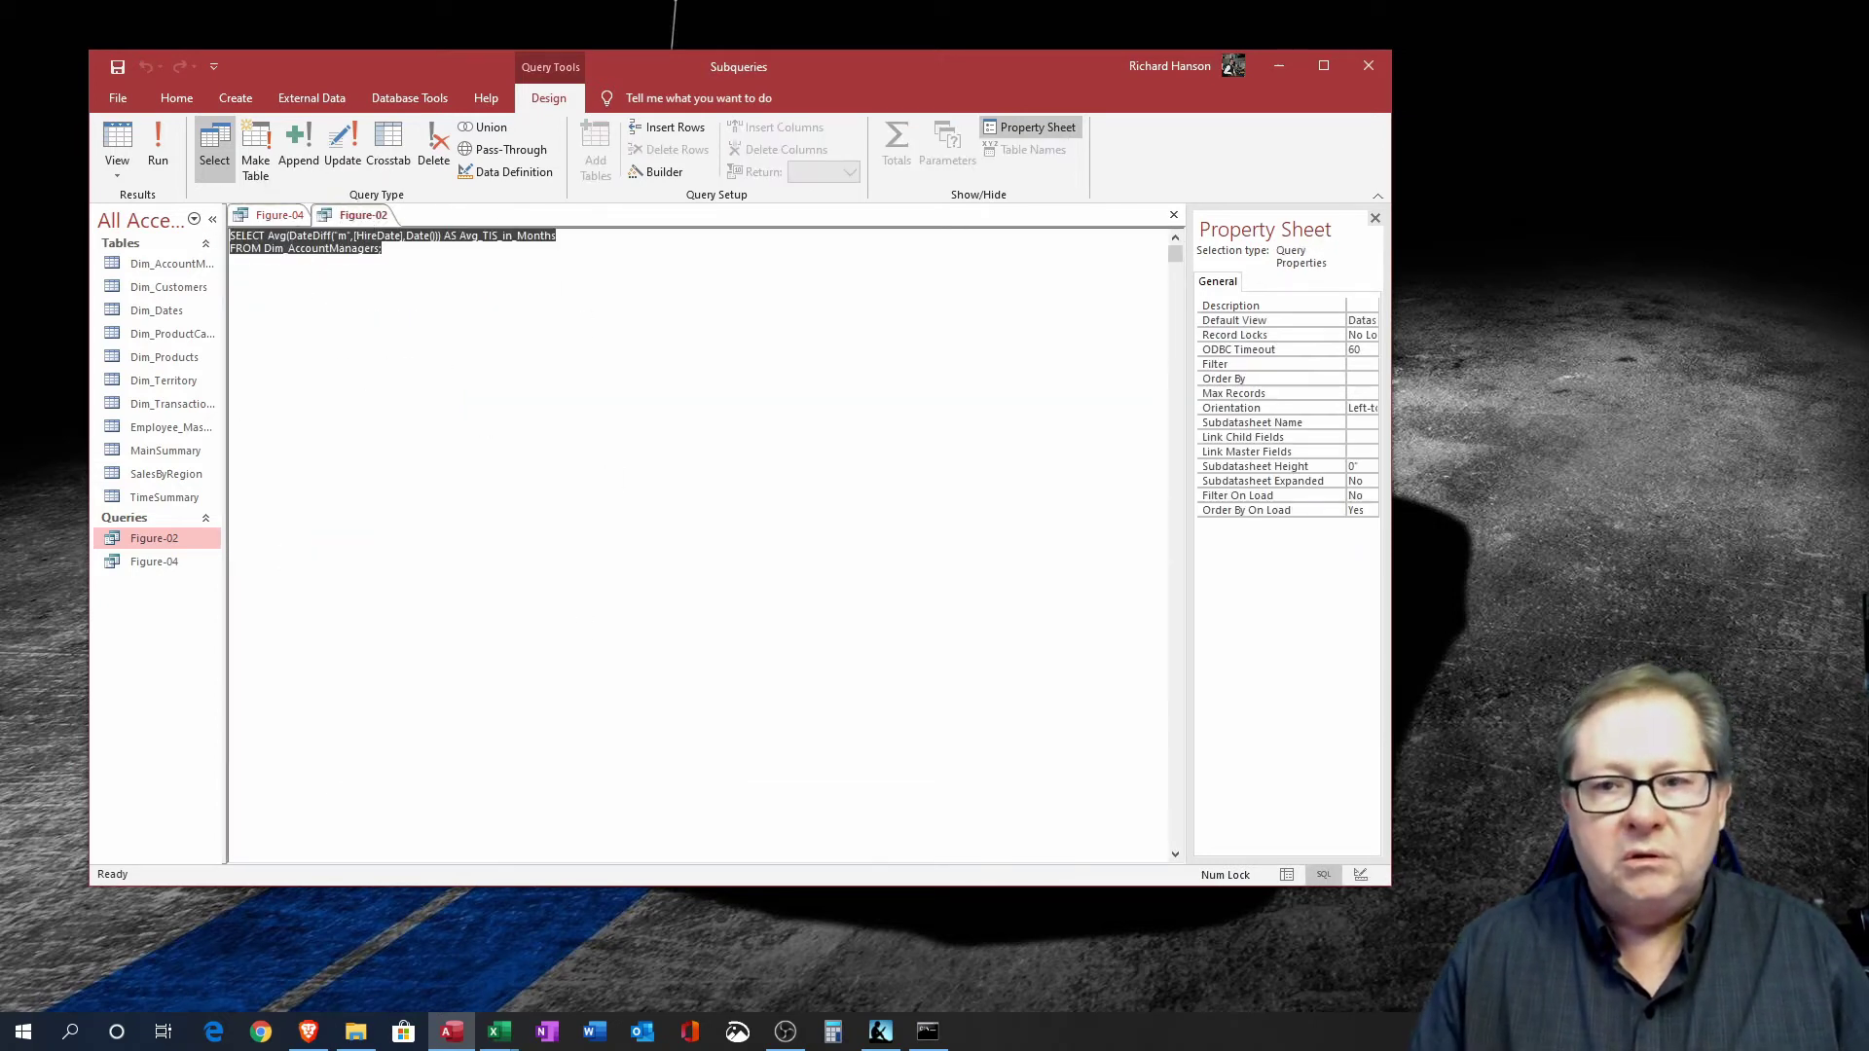
pyautogui.click(1174, 215)
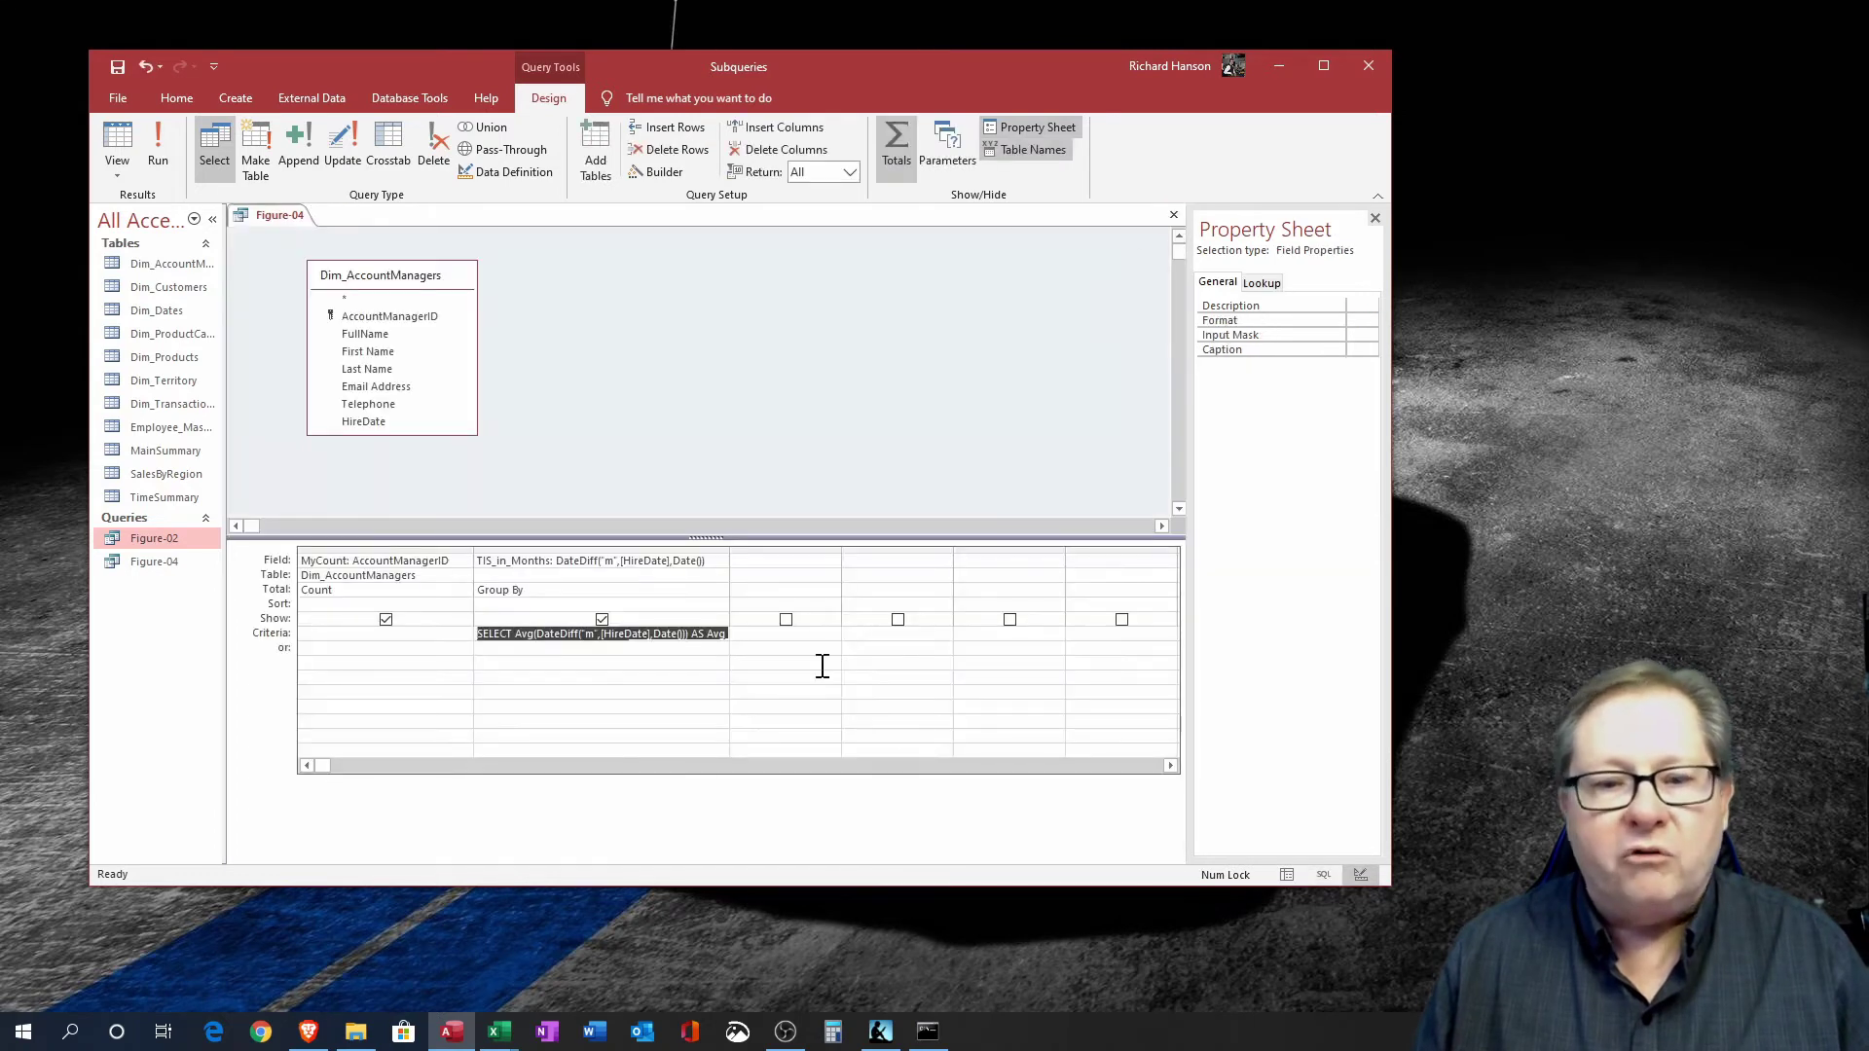
# Insert a greater-than operator (>) in front of the SELECT statement in the TIS_in_Months criteria and try to commit it.
pyautogui.click(480, 634)
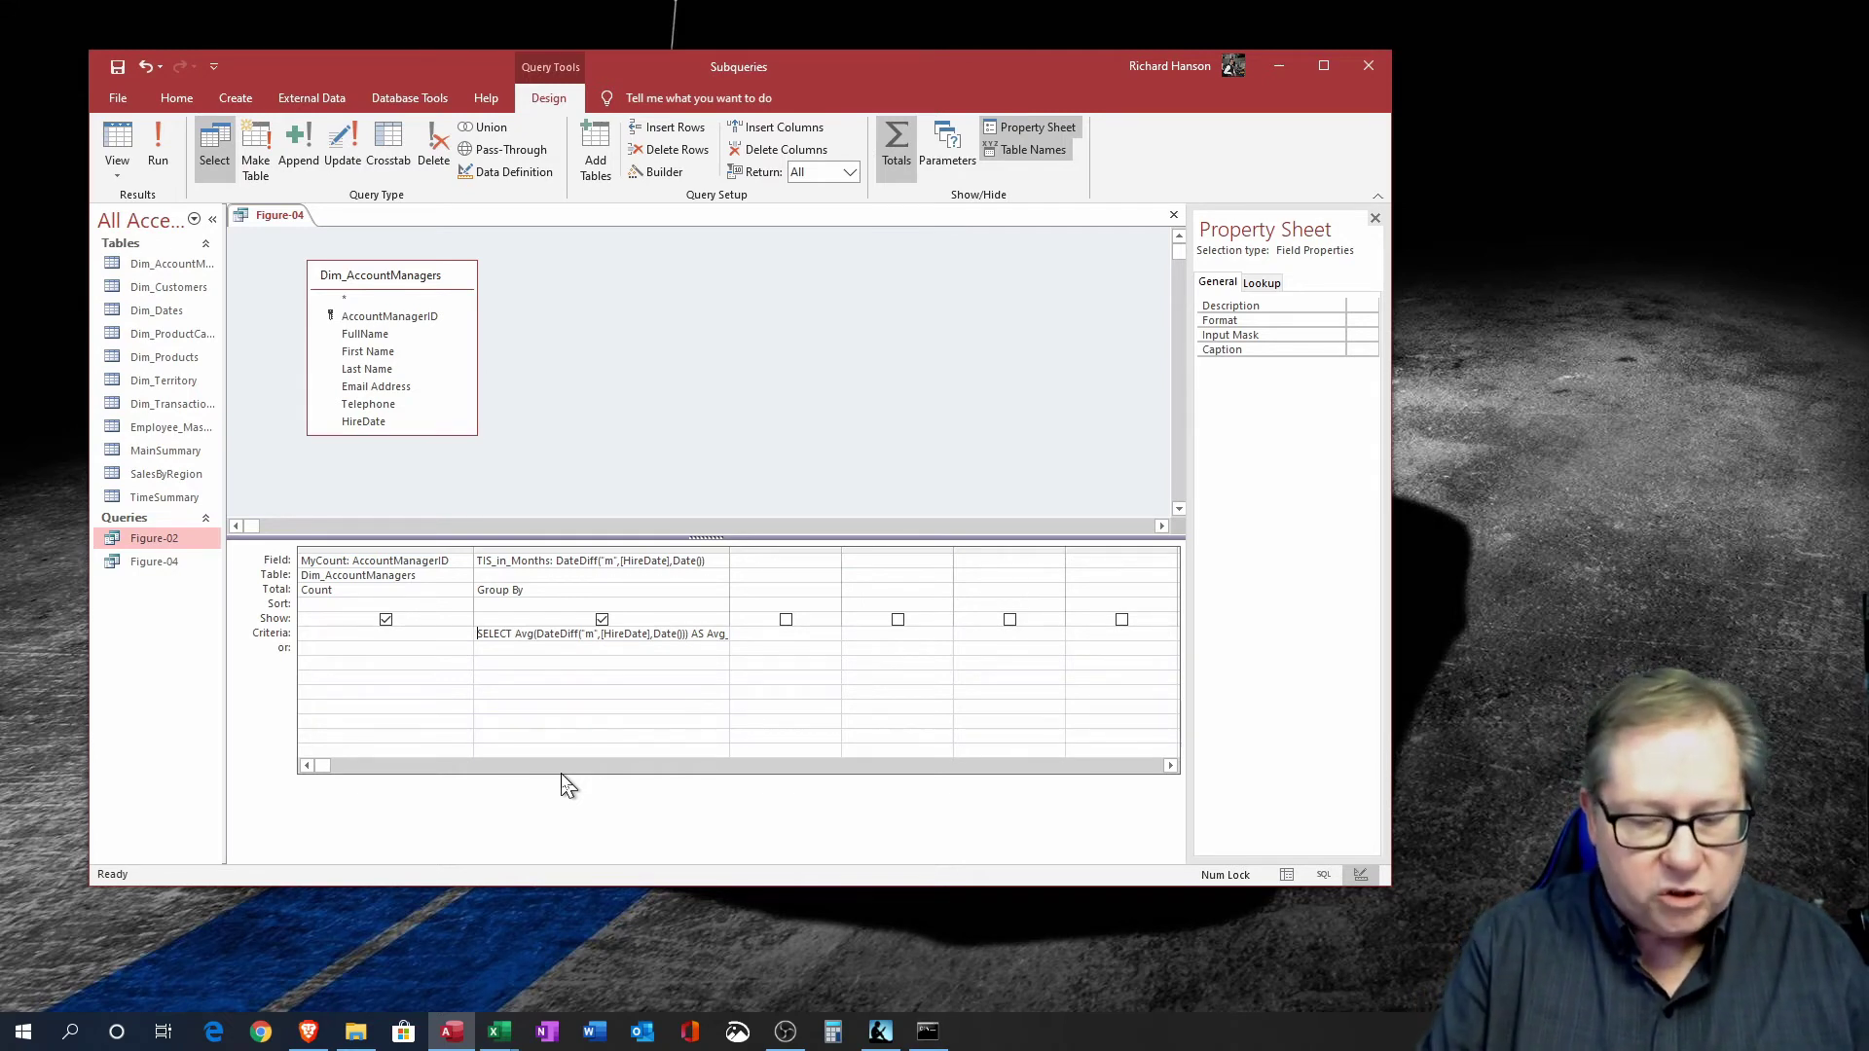
pyautogui.write('>')
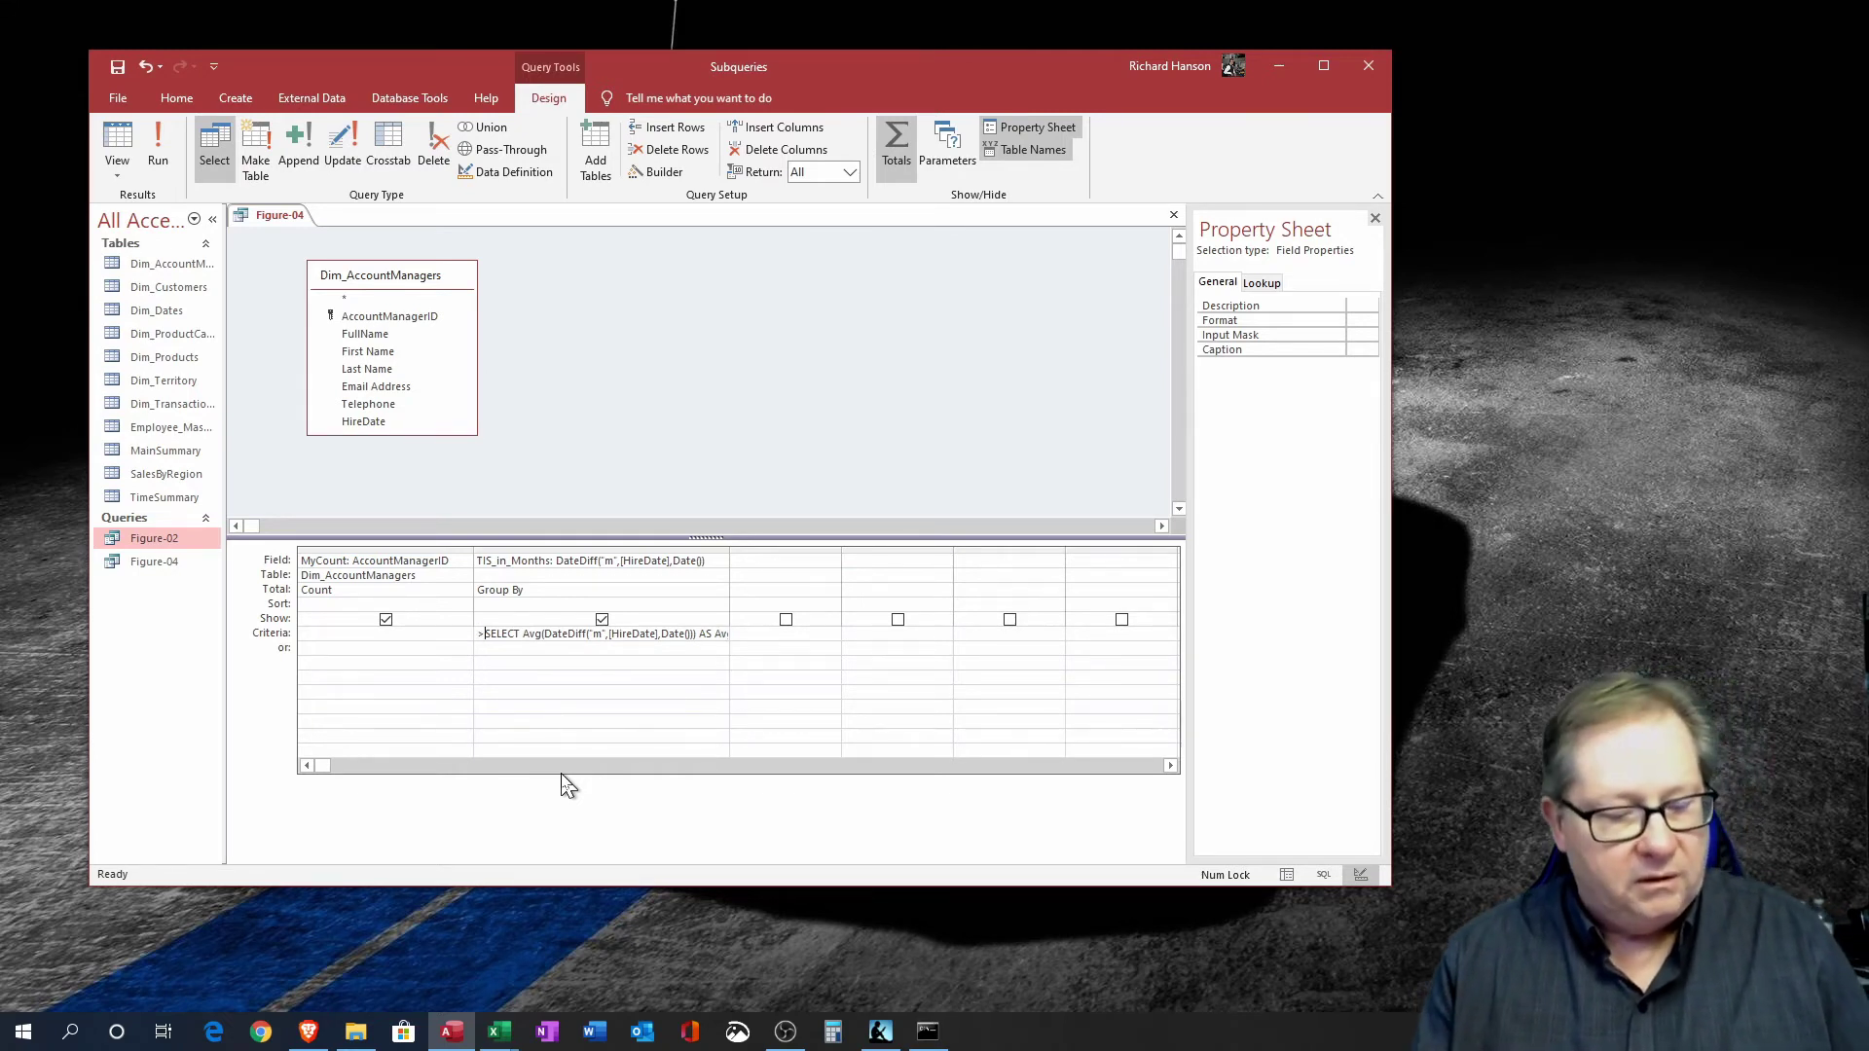
pyautogui.press('Return')
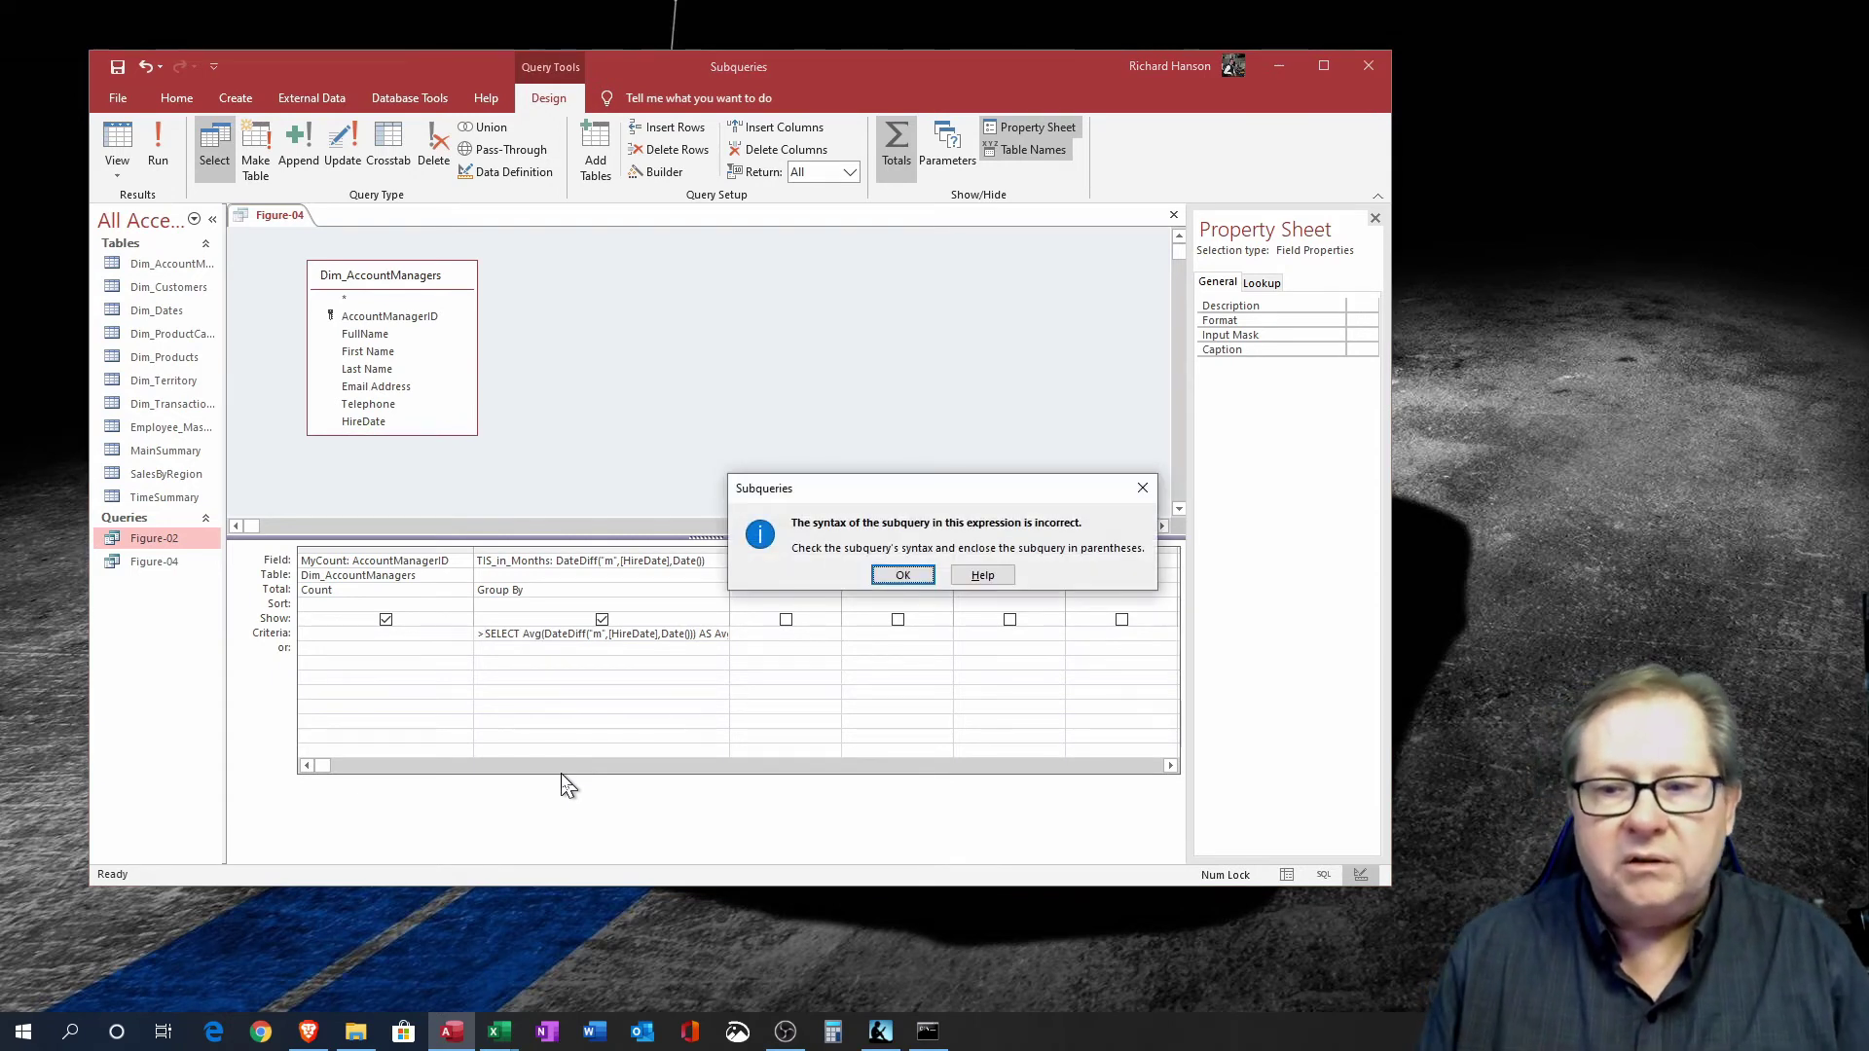
pyautogui.click(903, 576)
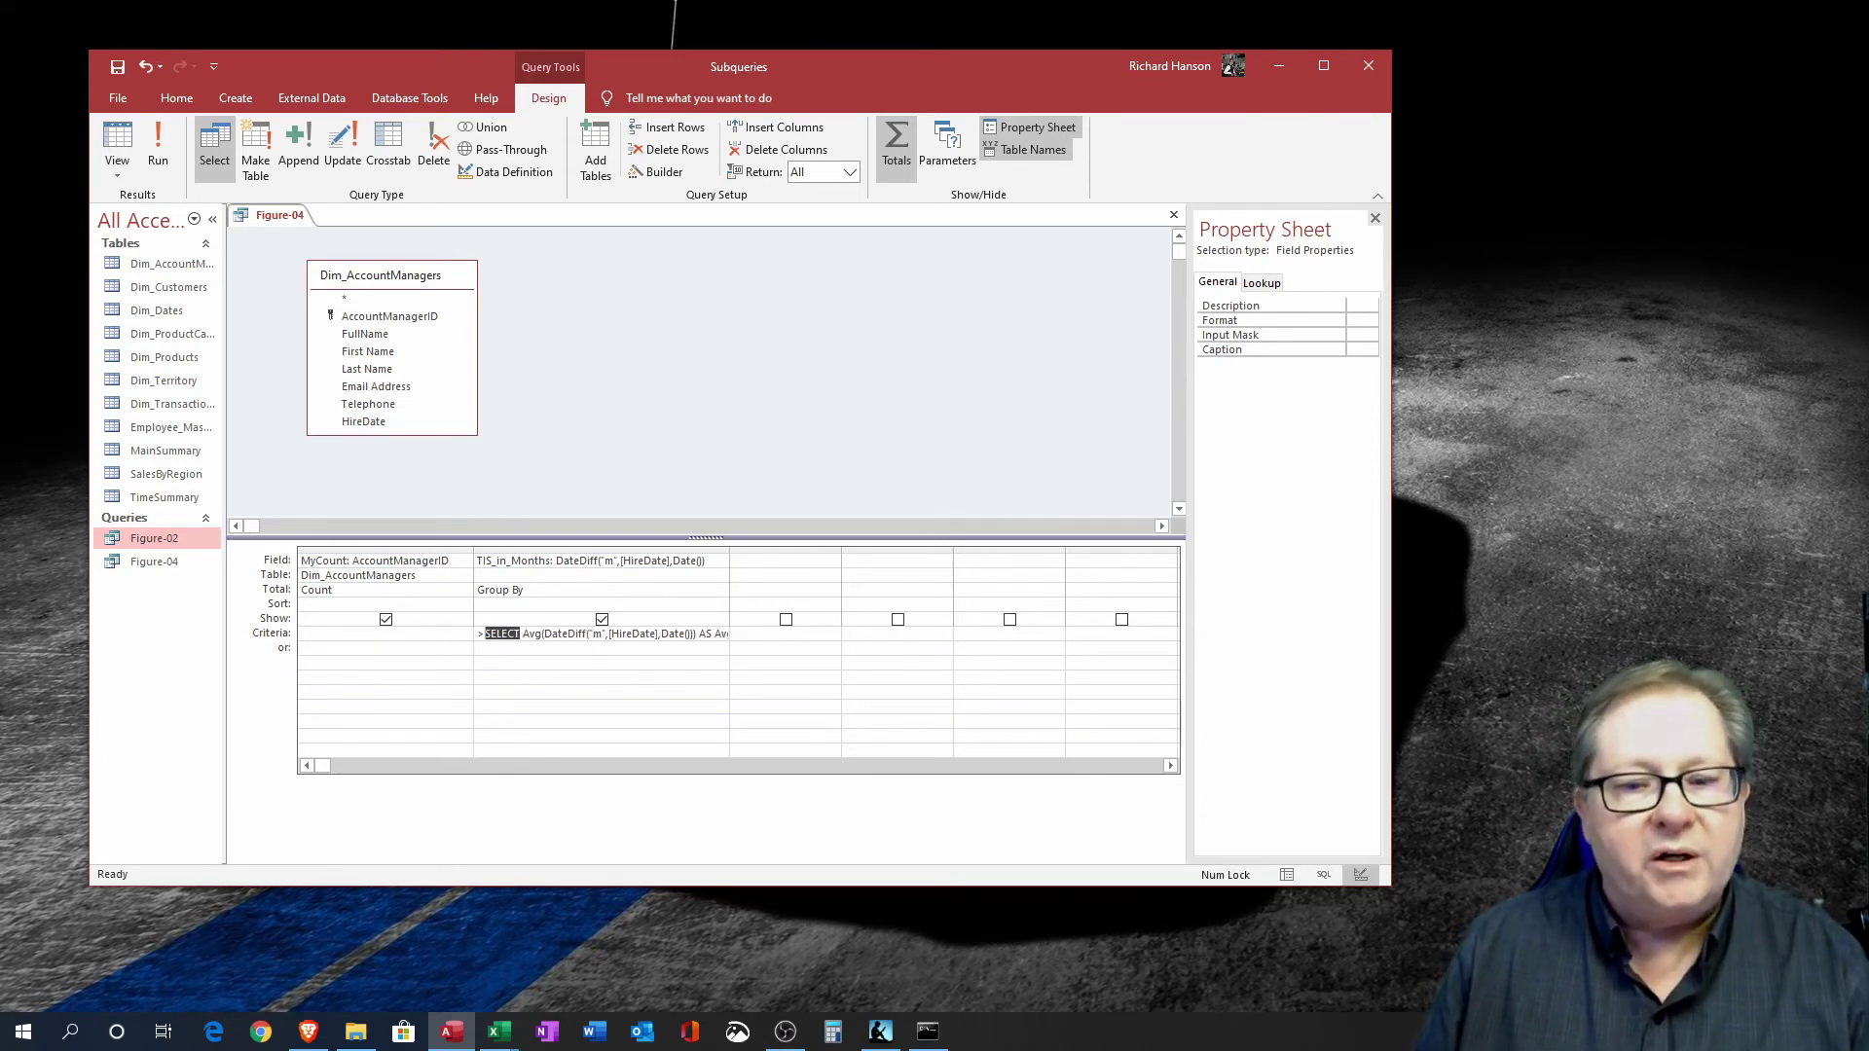
# Enclose the SELECT statement after the > operator in parentheses using Zoom, and commit the TIS_in_Months criteria.
pyautogui.rightClick(601, 633)
pyautogui.click(638, 794)
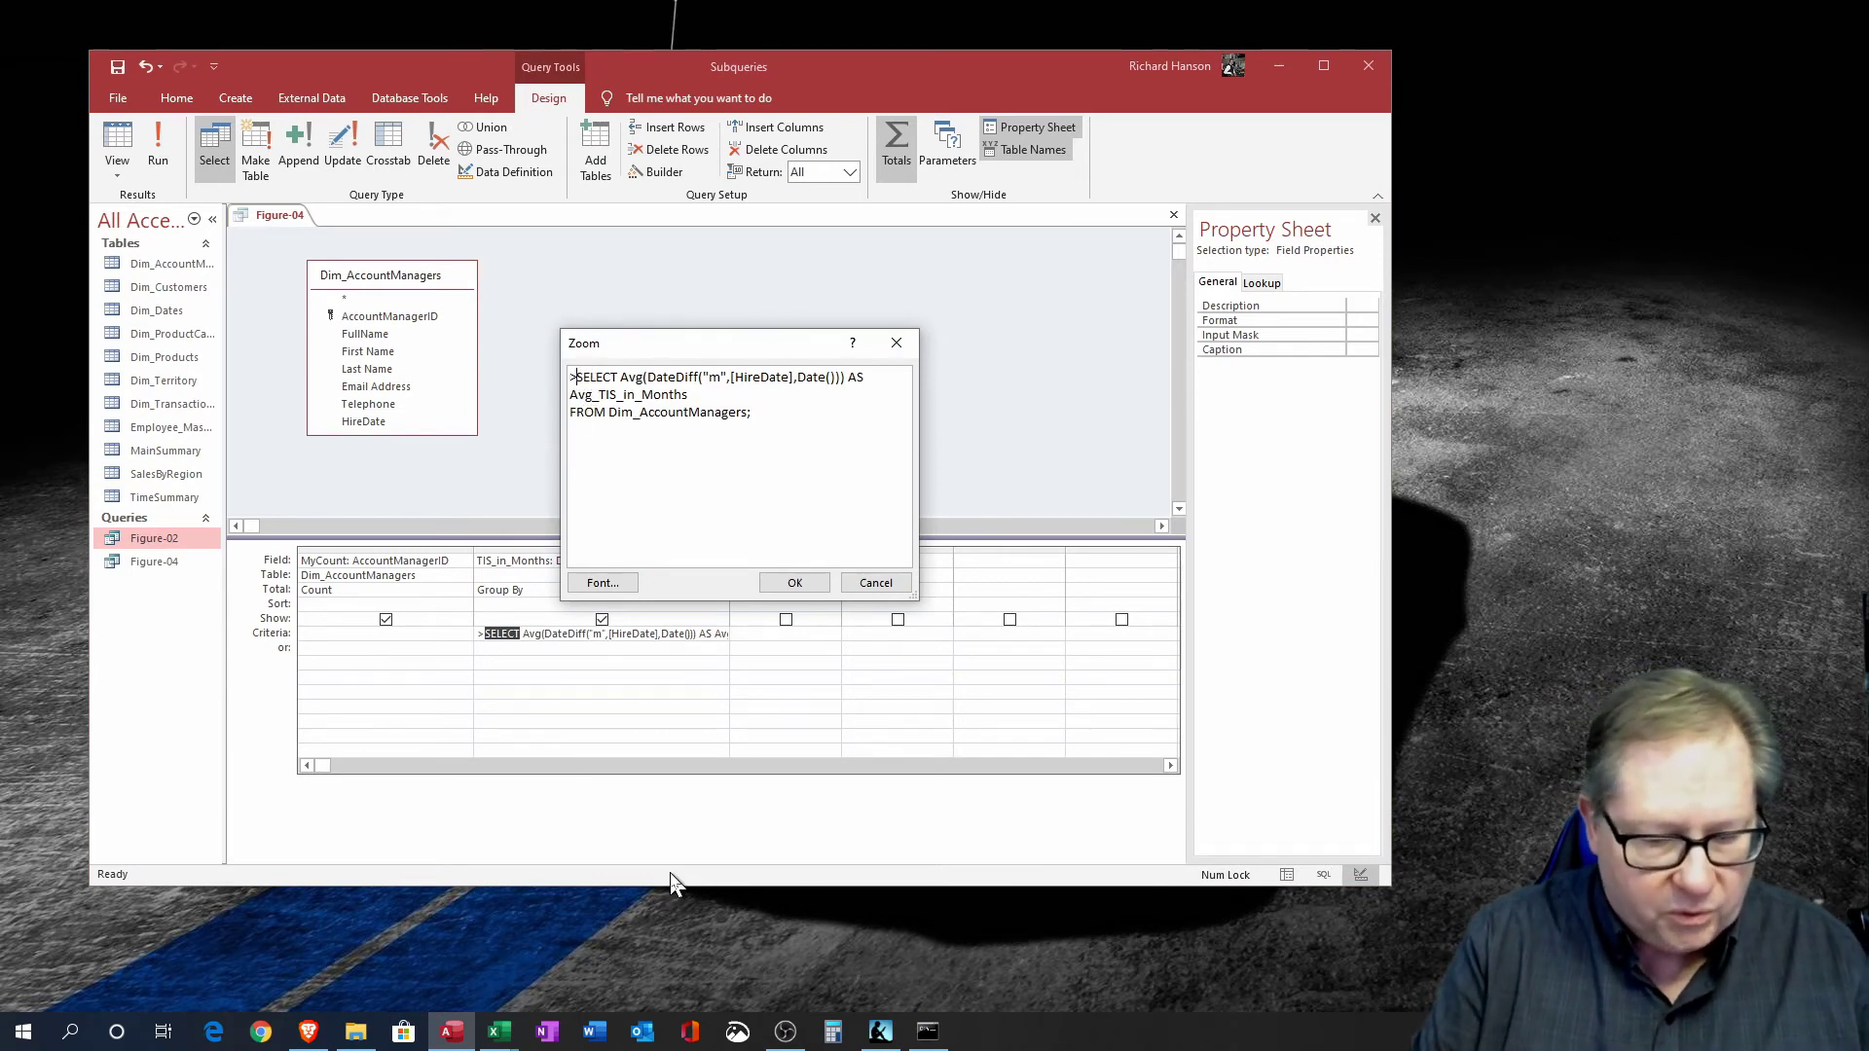
pyautogui.write('(')
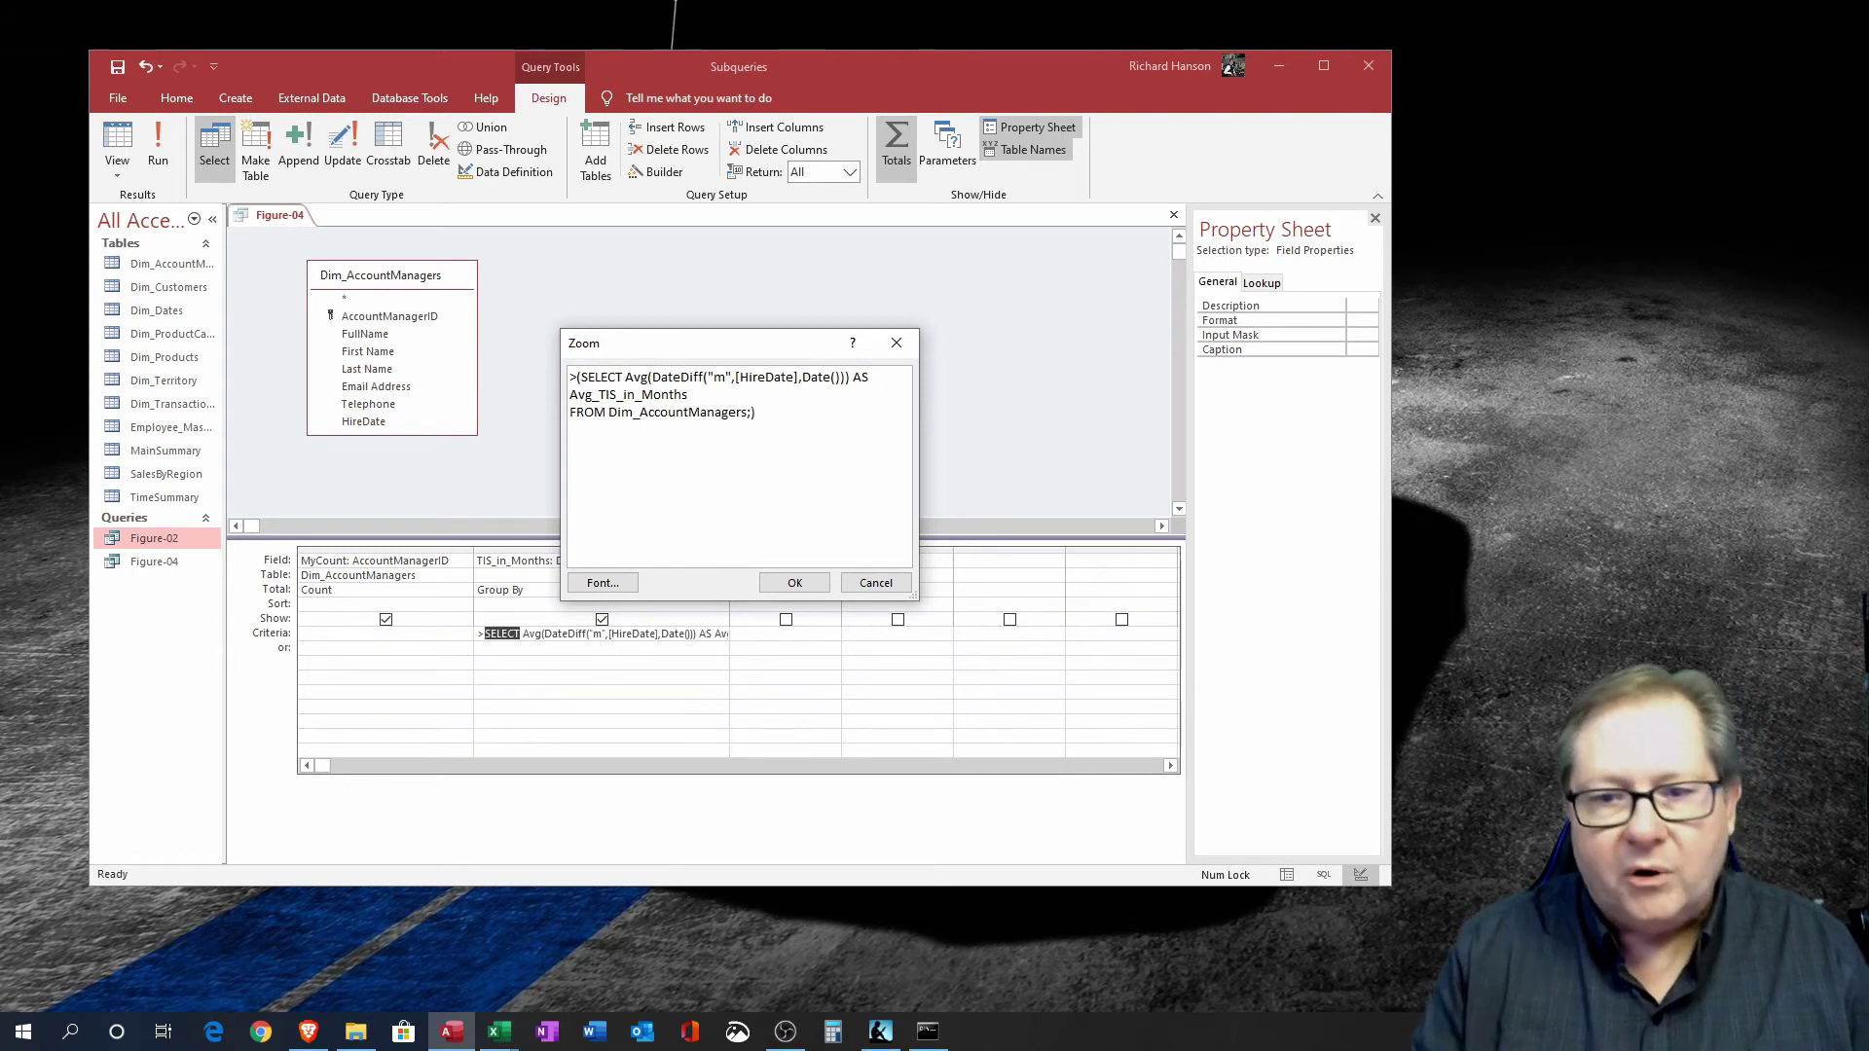
pyautogui.click(796, 584)
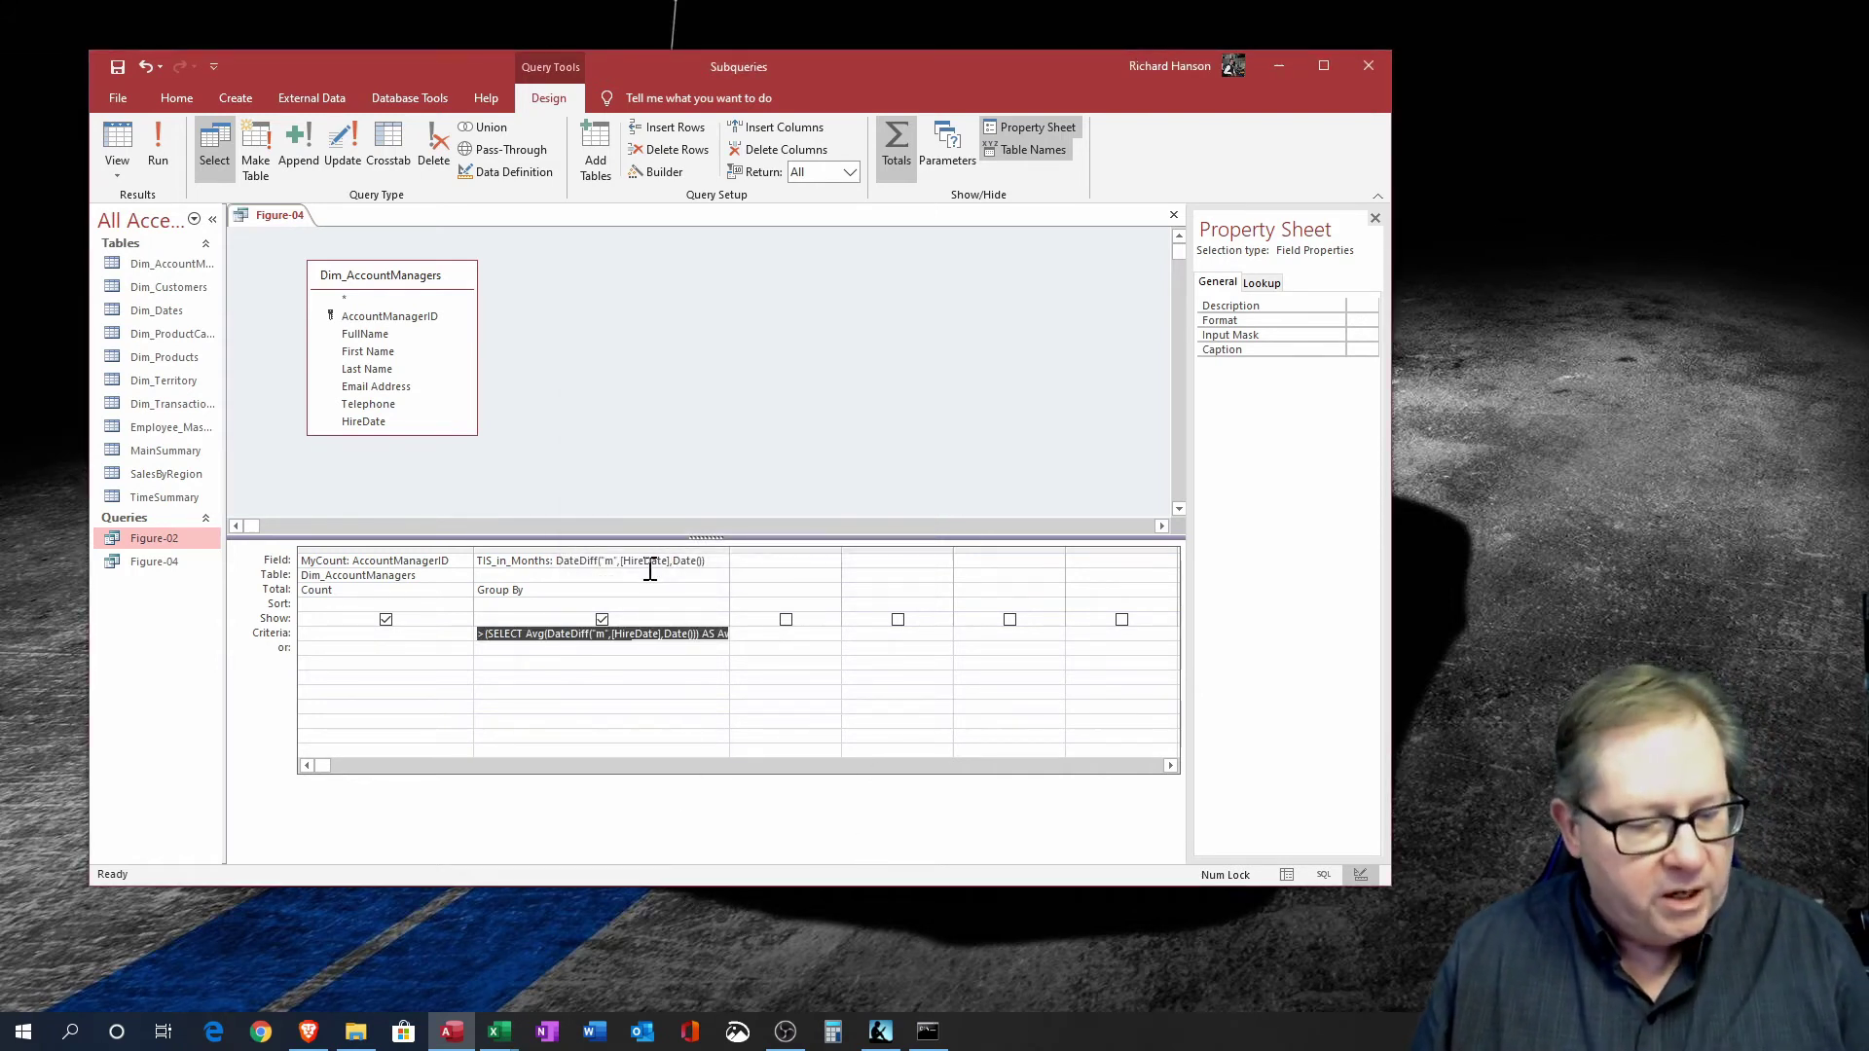
pyautogui.press('Tab')
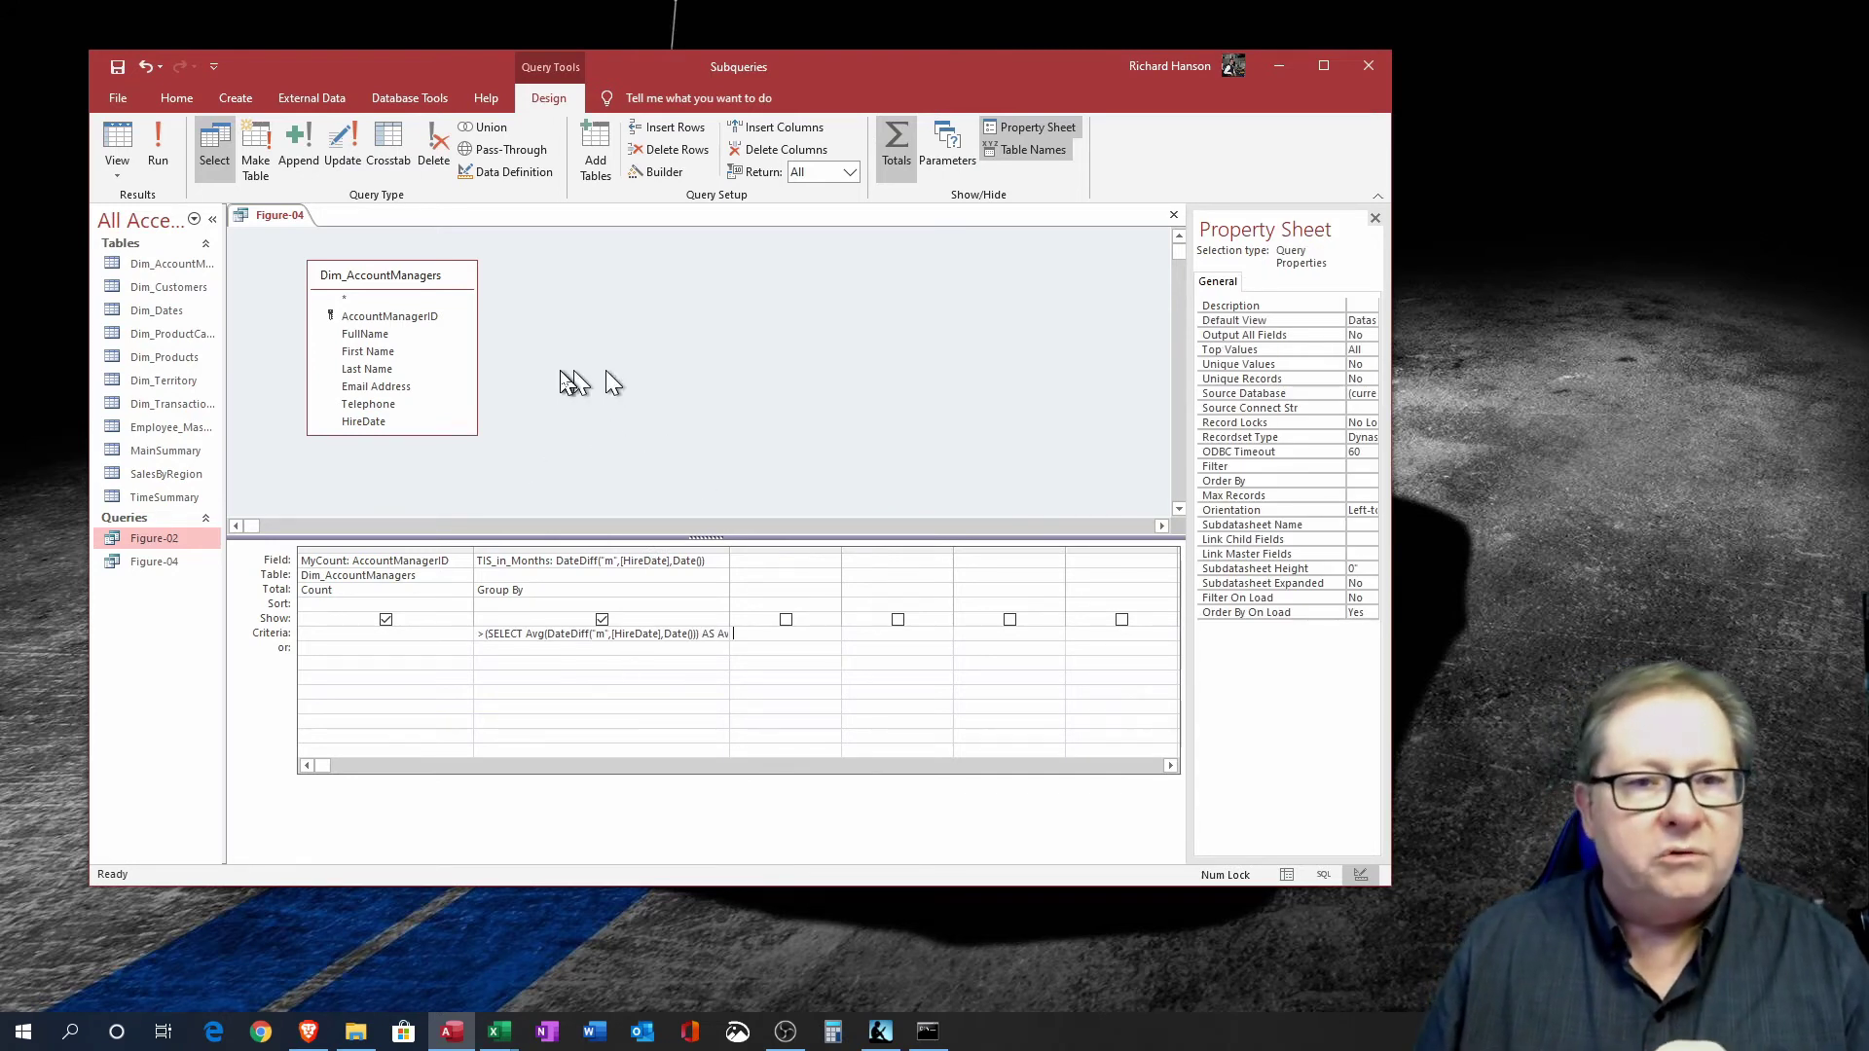
# Show Figure-04 in Datasheet View and examine the lowest TIS_in_Months value returned by the subquery criteria.
pyautogui.click(117, 141)
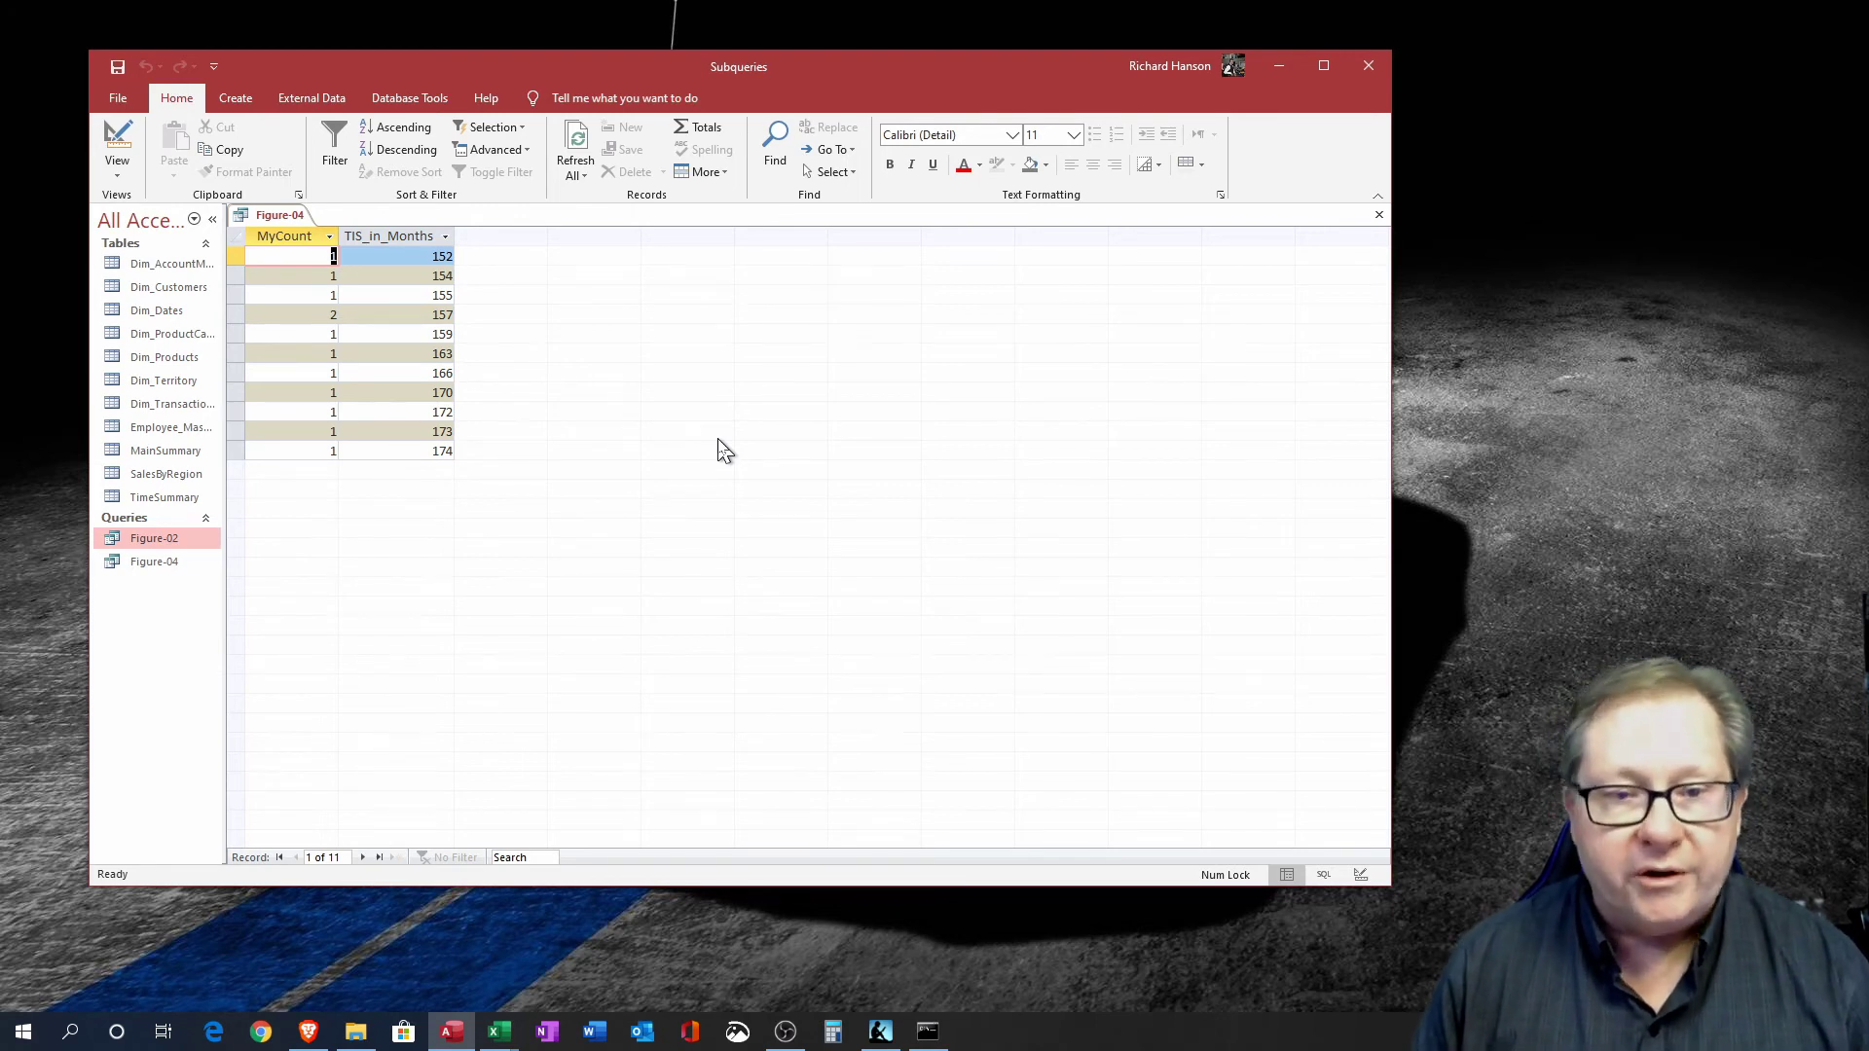
pyautogui.click(424, 256)
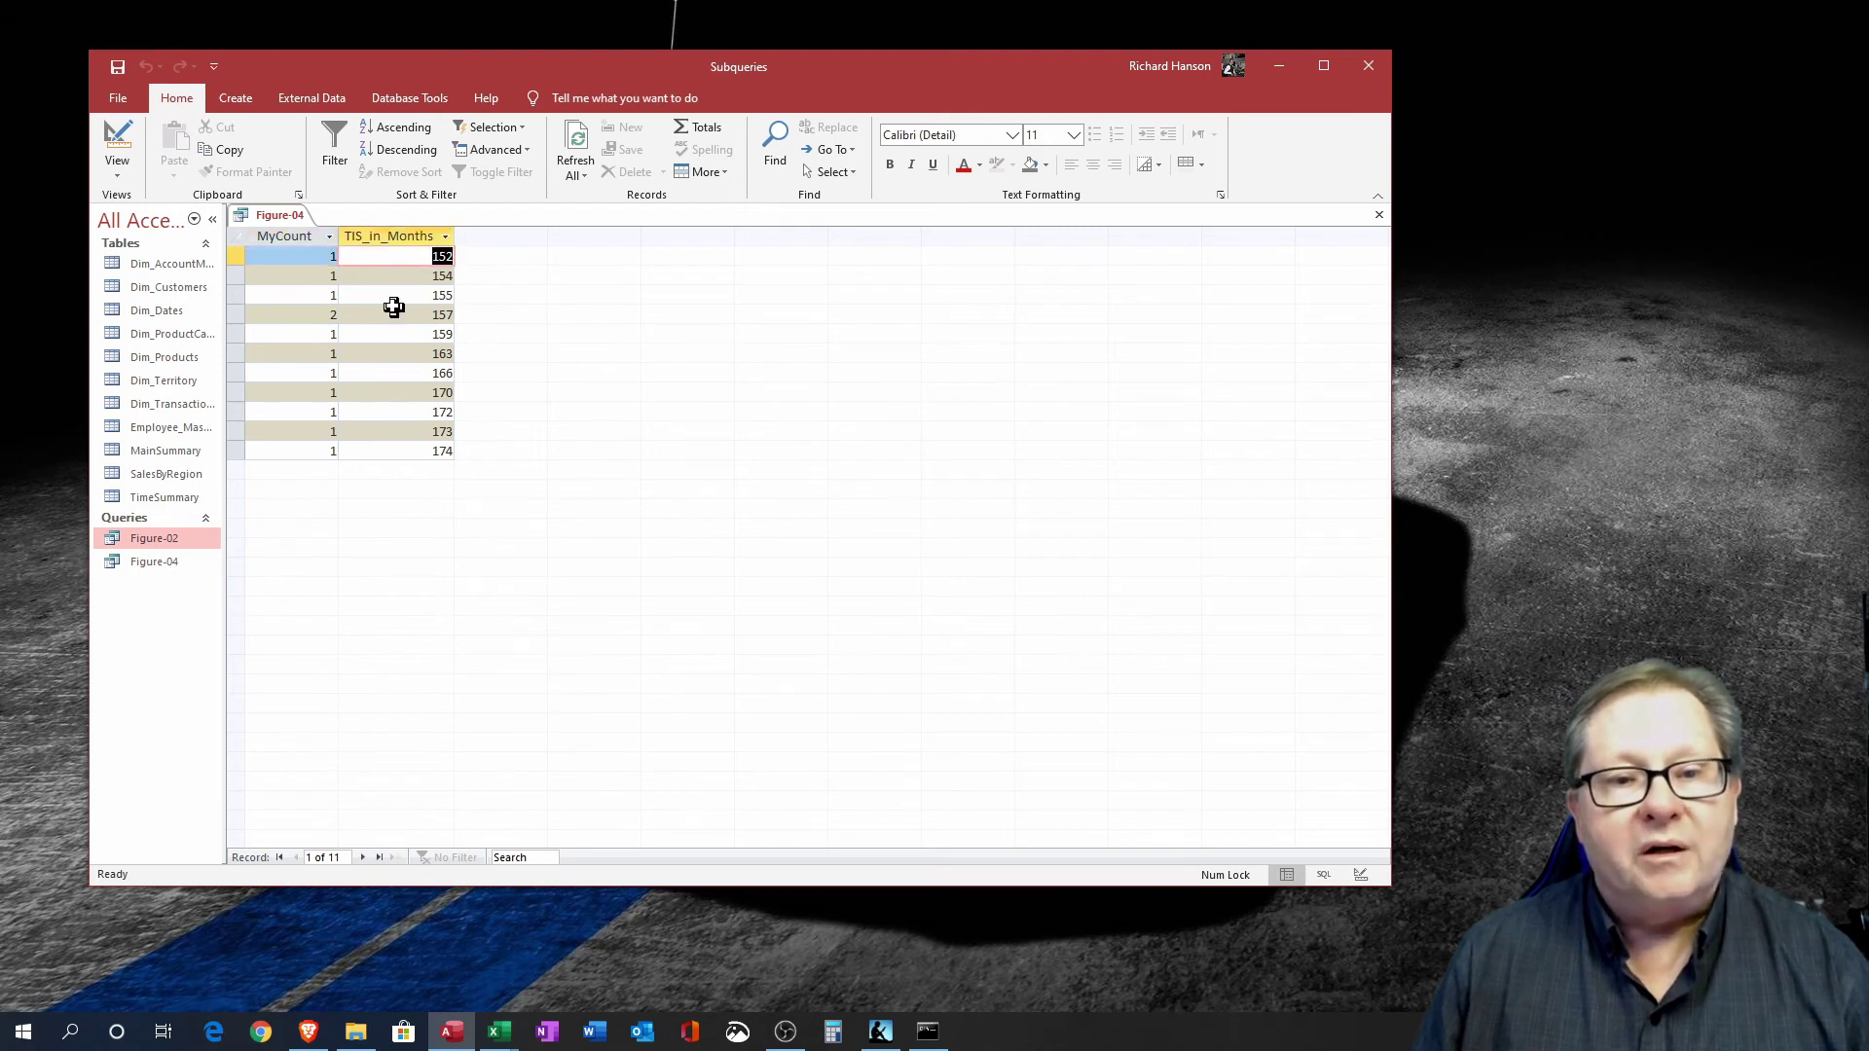
pyautogui.click(239, 255)
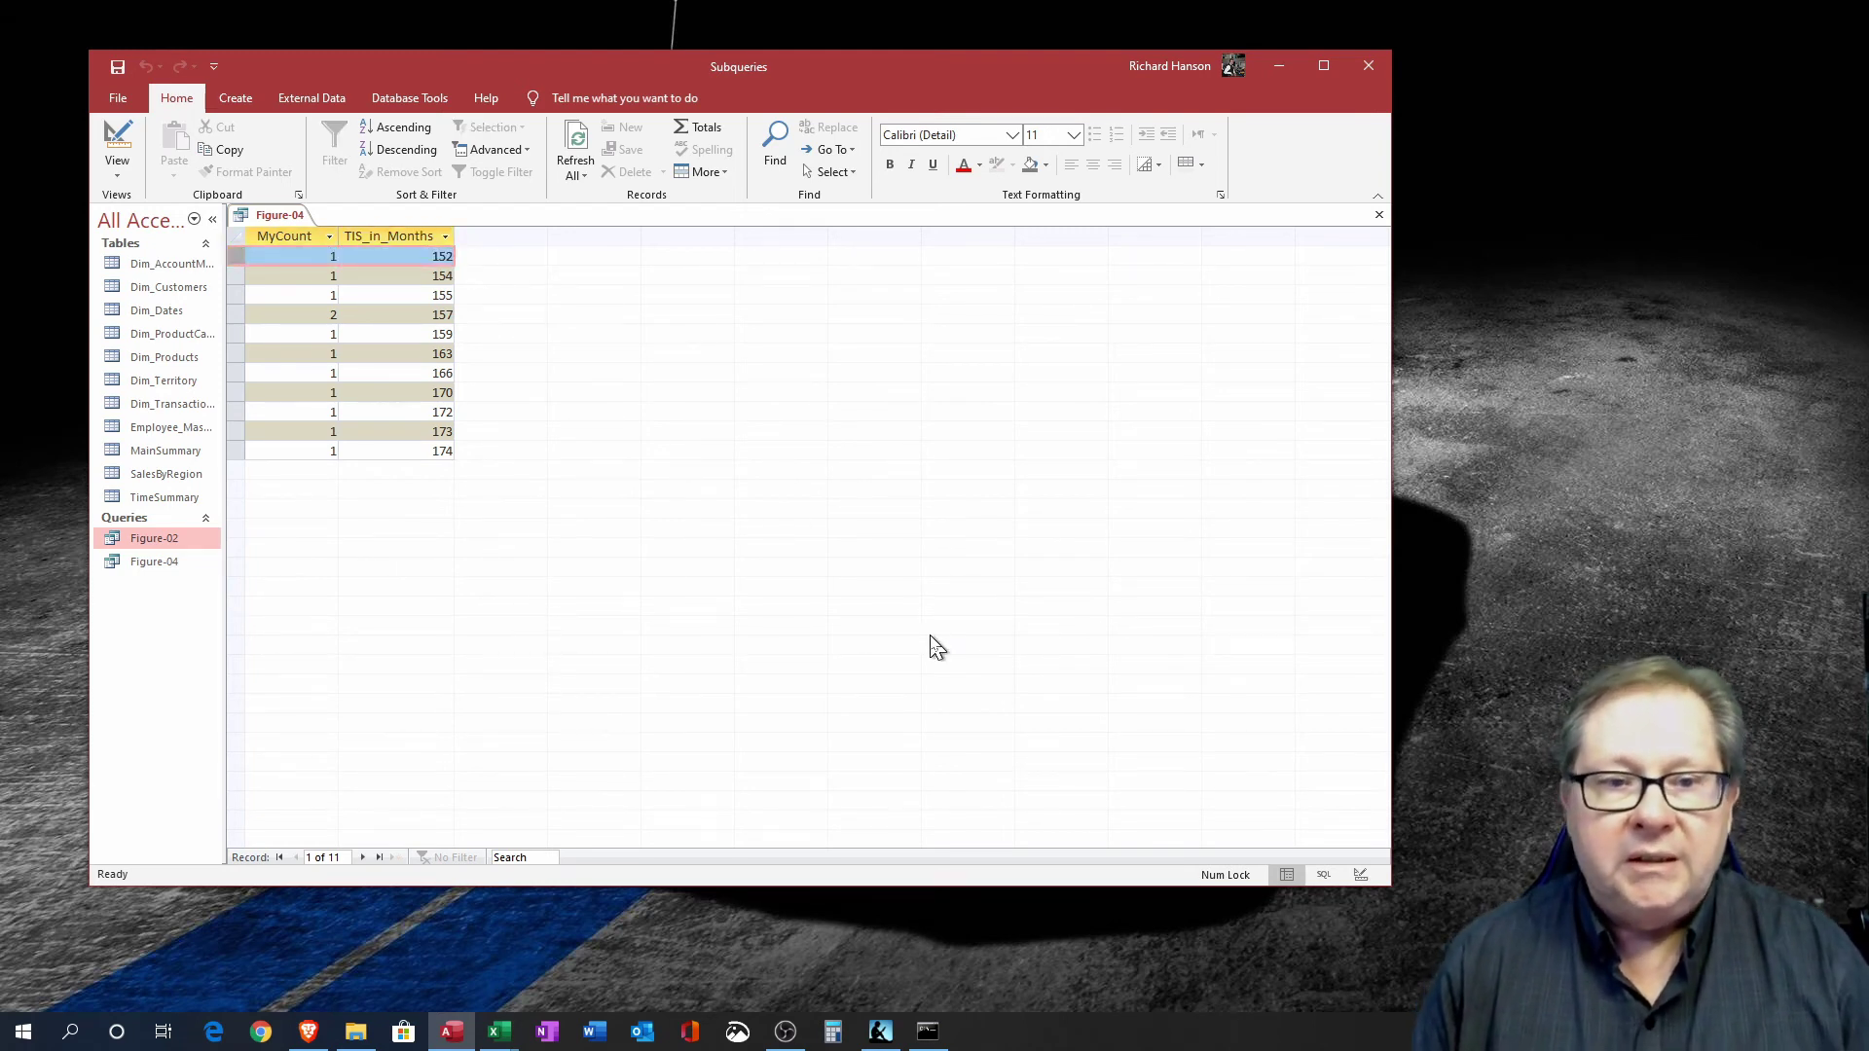
# Open Figure-04 in SQL View and examine the outer query's SELECT, FROM and GROUP BY clauses.
pyautogui.click(117, 168)
pyautogui.click(135, 255)
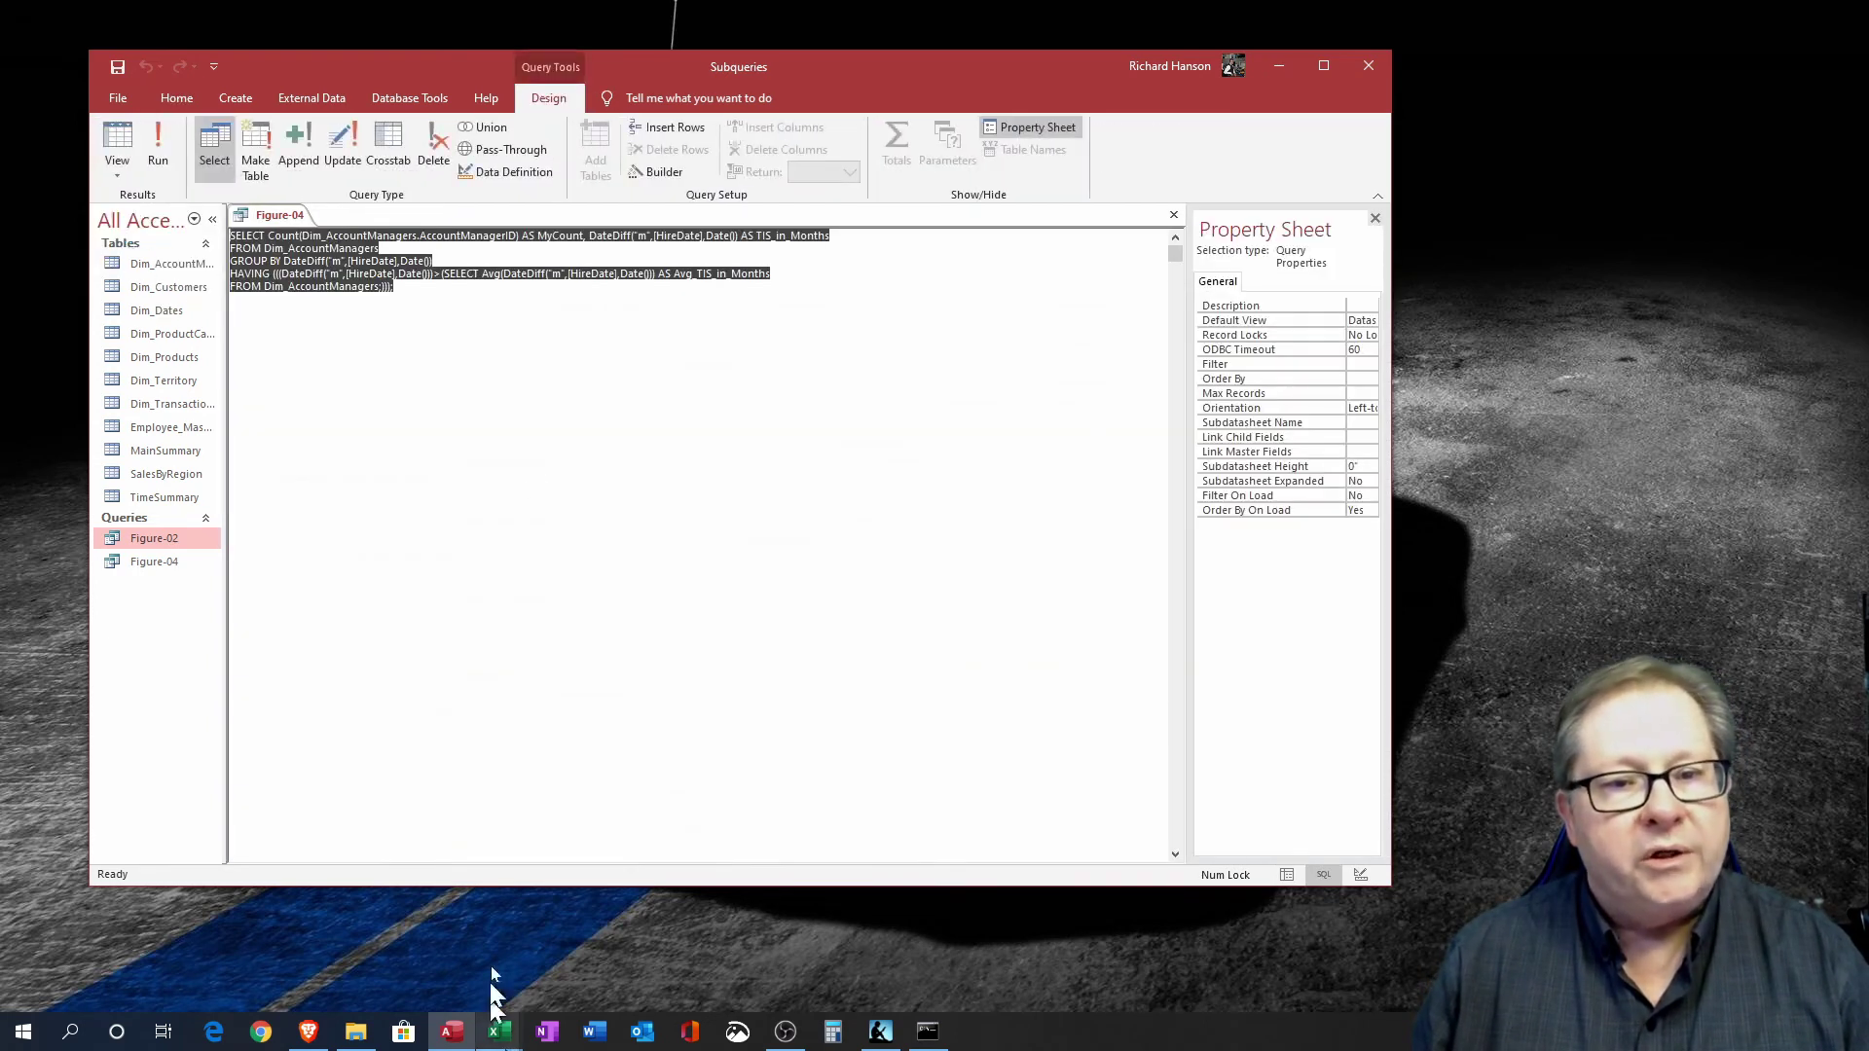
pyautogui.click(550, 400)
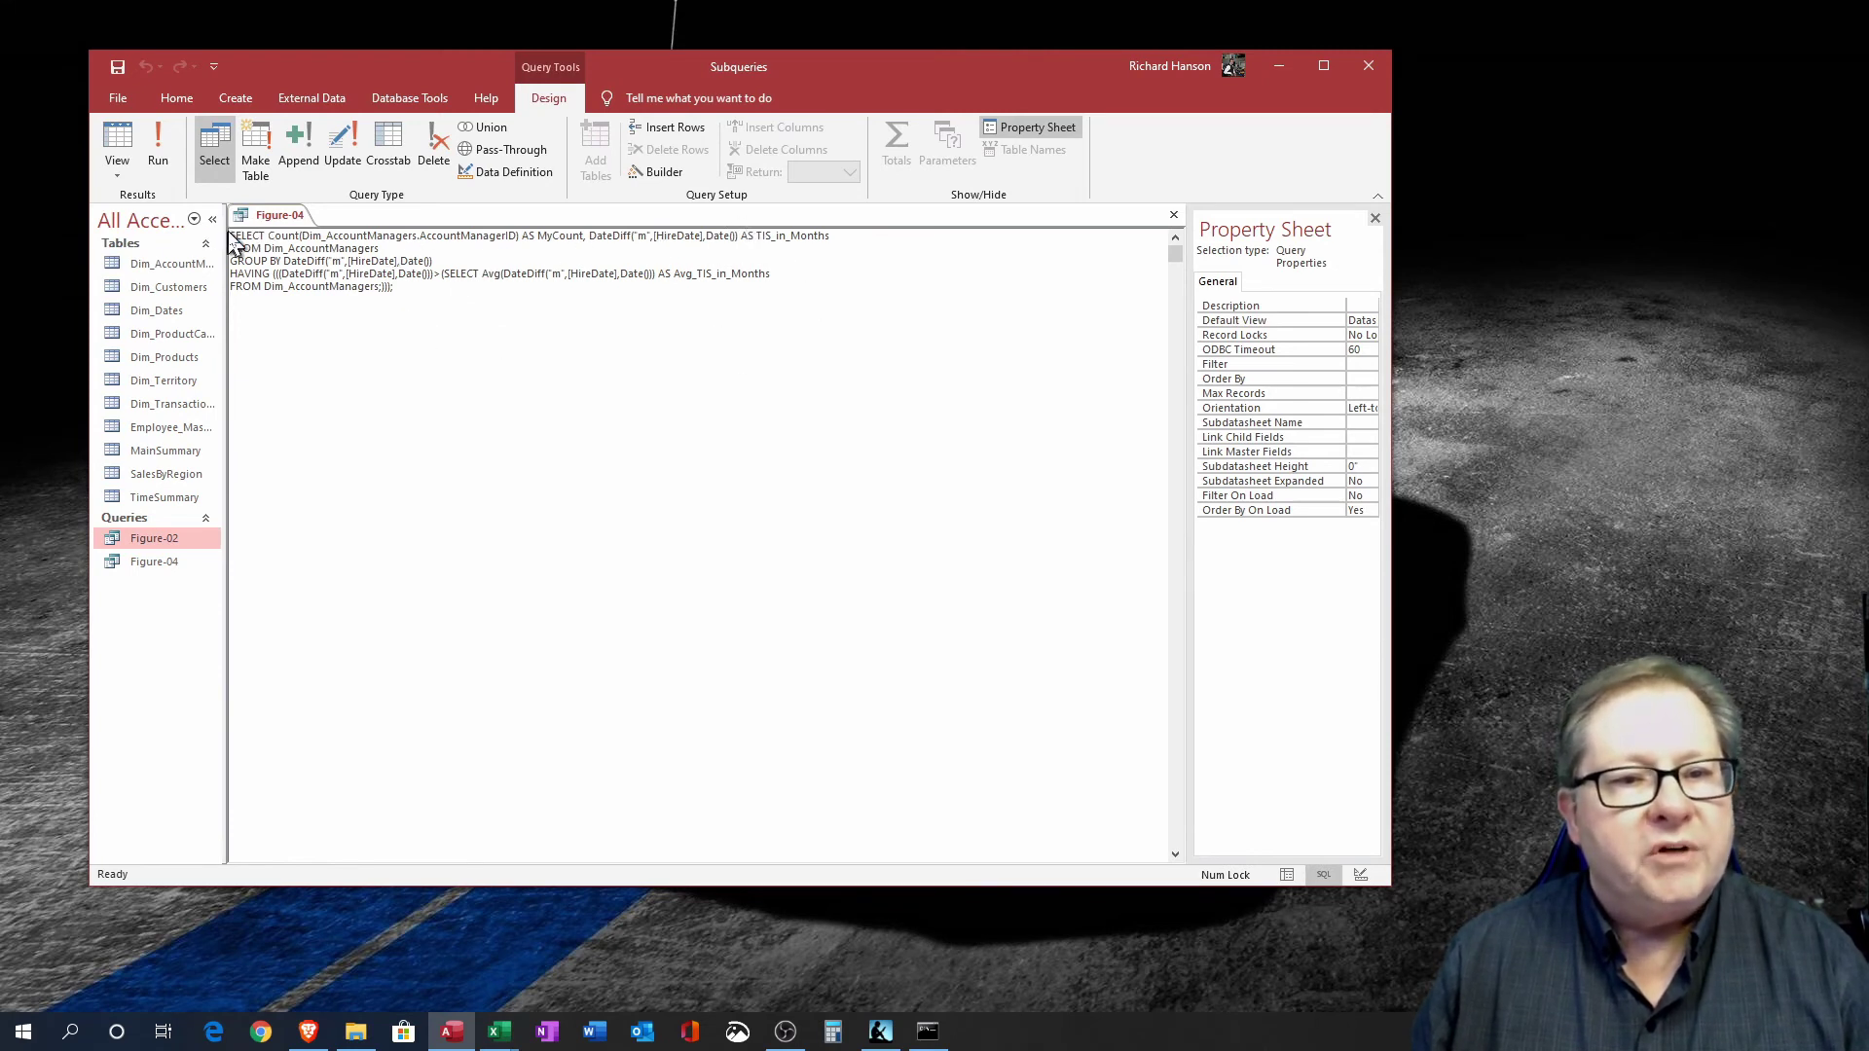
pyautogui.moveTo(232, 235); pyautogui.dragTo(835, 234)
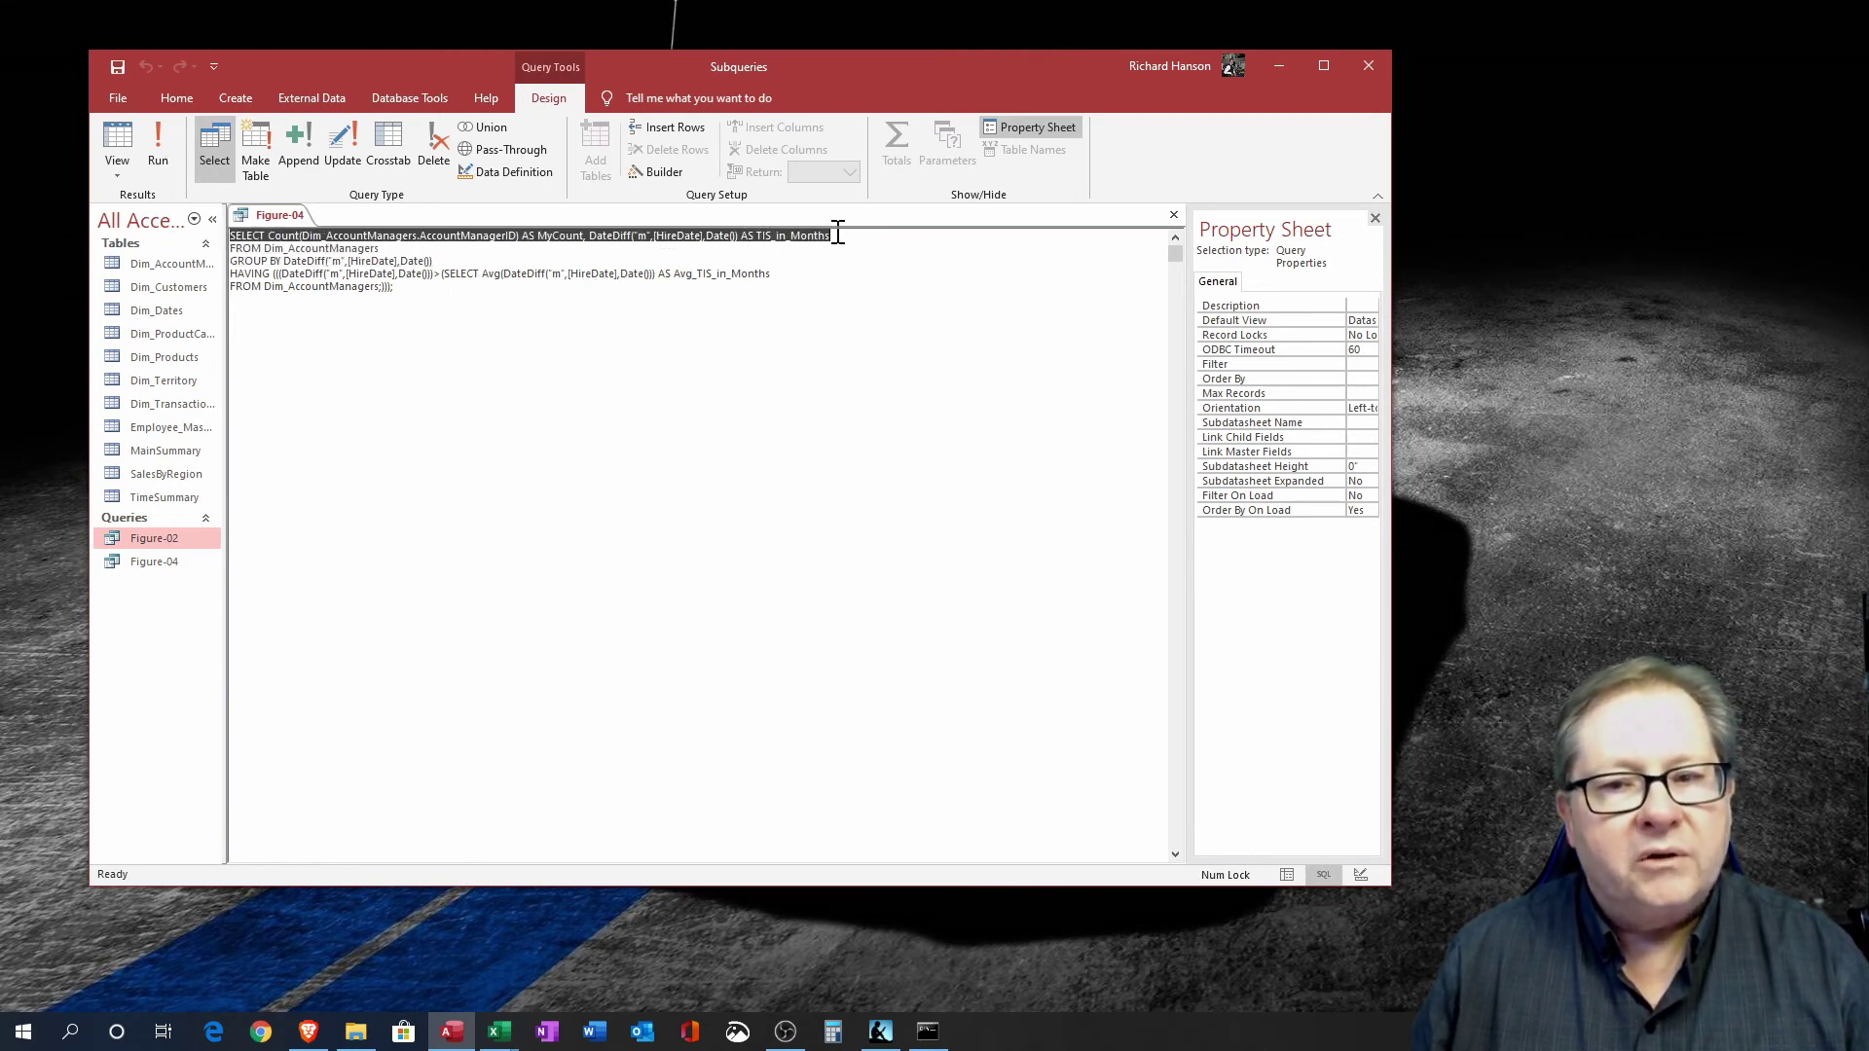
pyautogui.click(533, 238)
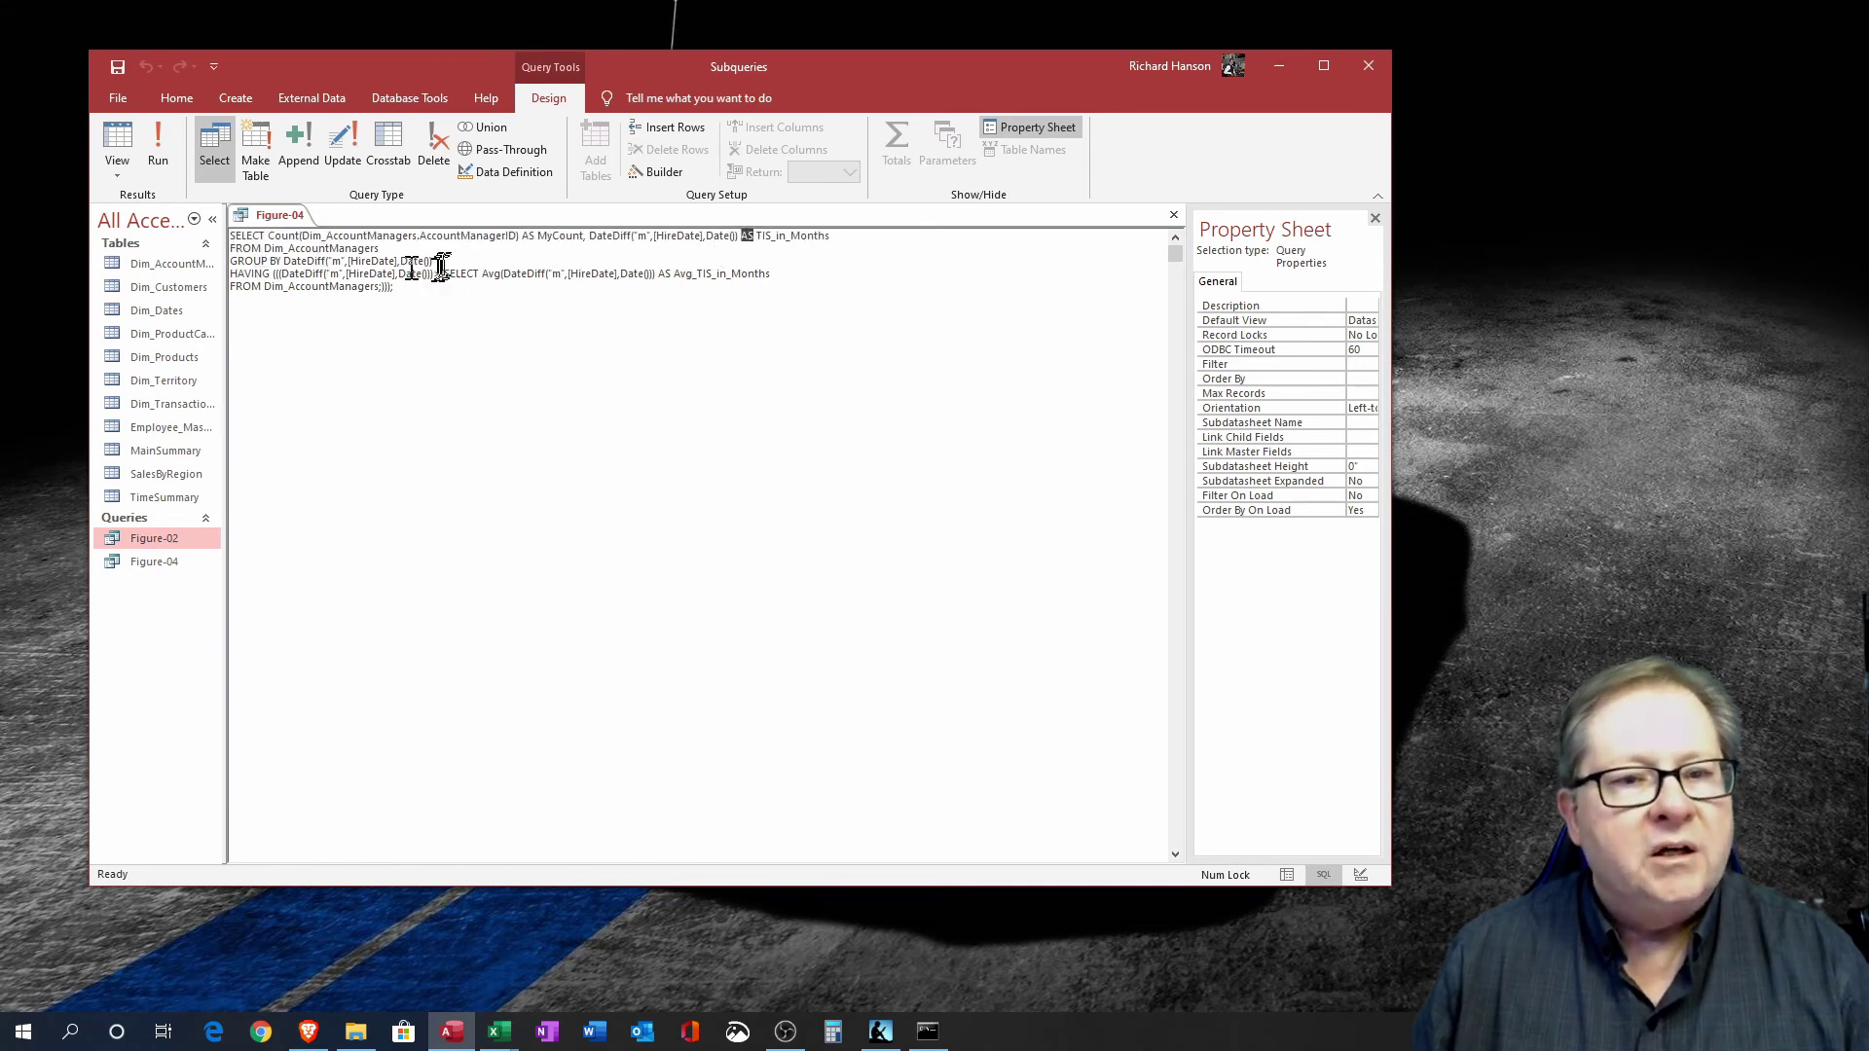
pyautogui.moveTo(417, 237); pyautogui.dragTo(234, 238)
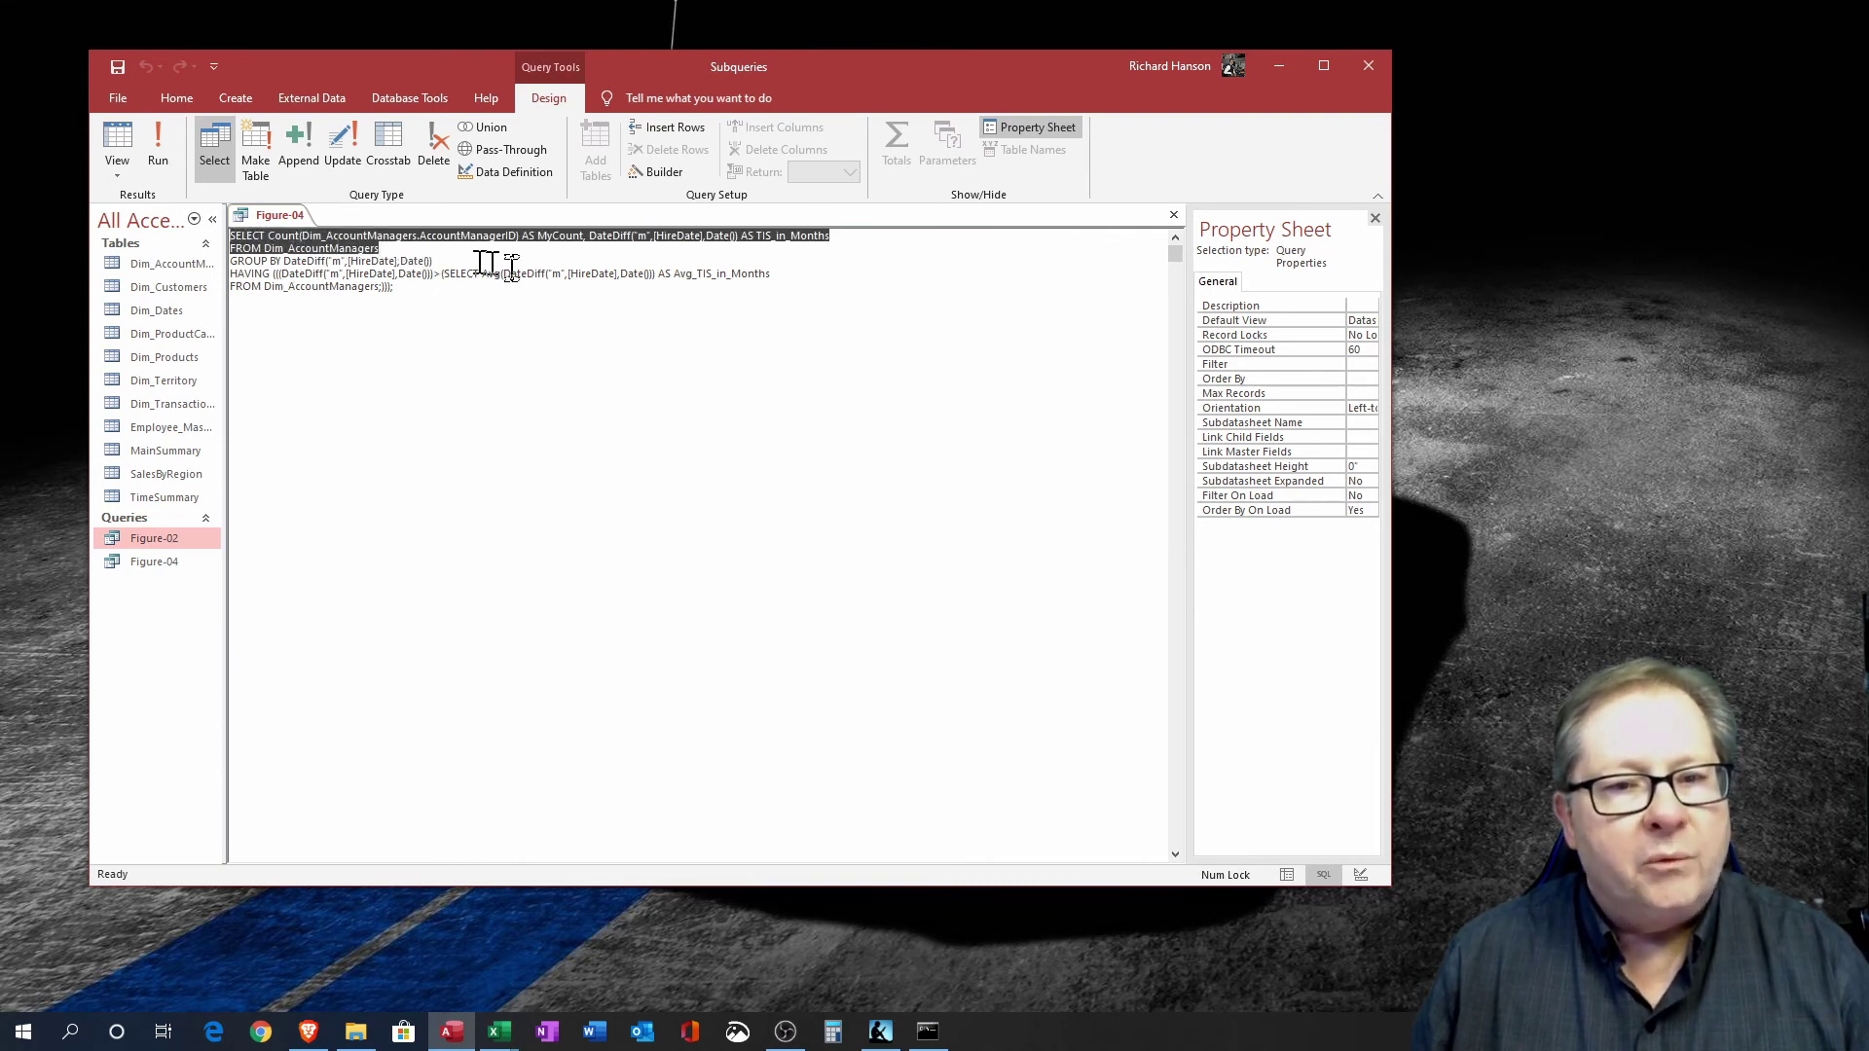
pyautogui.click(454, 260)
pyautogui.moveTo(450, 260); pyautogui.dragTo(223, 255)
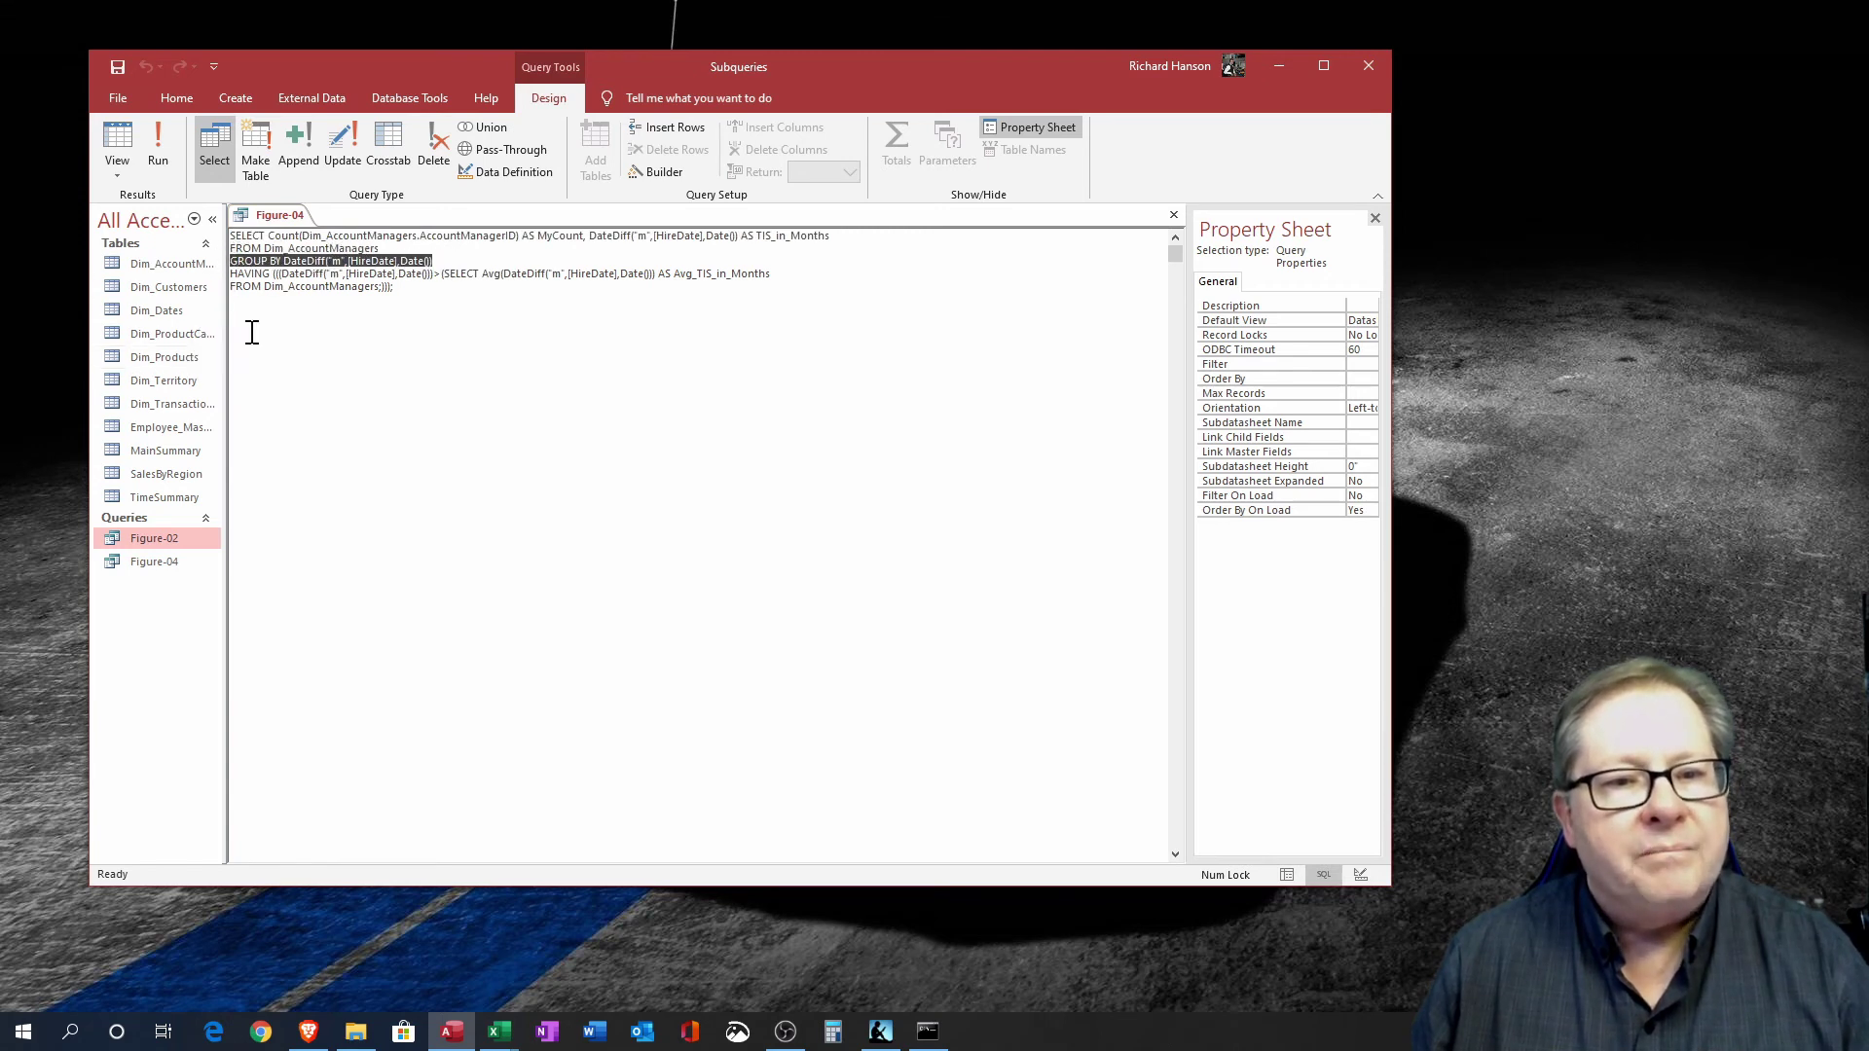
# Examine the HAVING clause, comparing its DateDiff expression with the one in the SELECT clause and with the parenthesised average subquery.
pyautogui.click(232, 276)
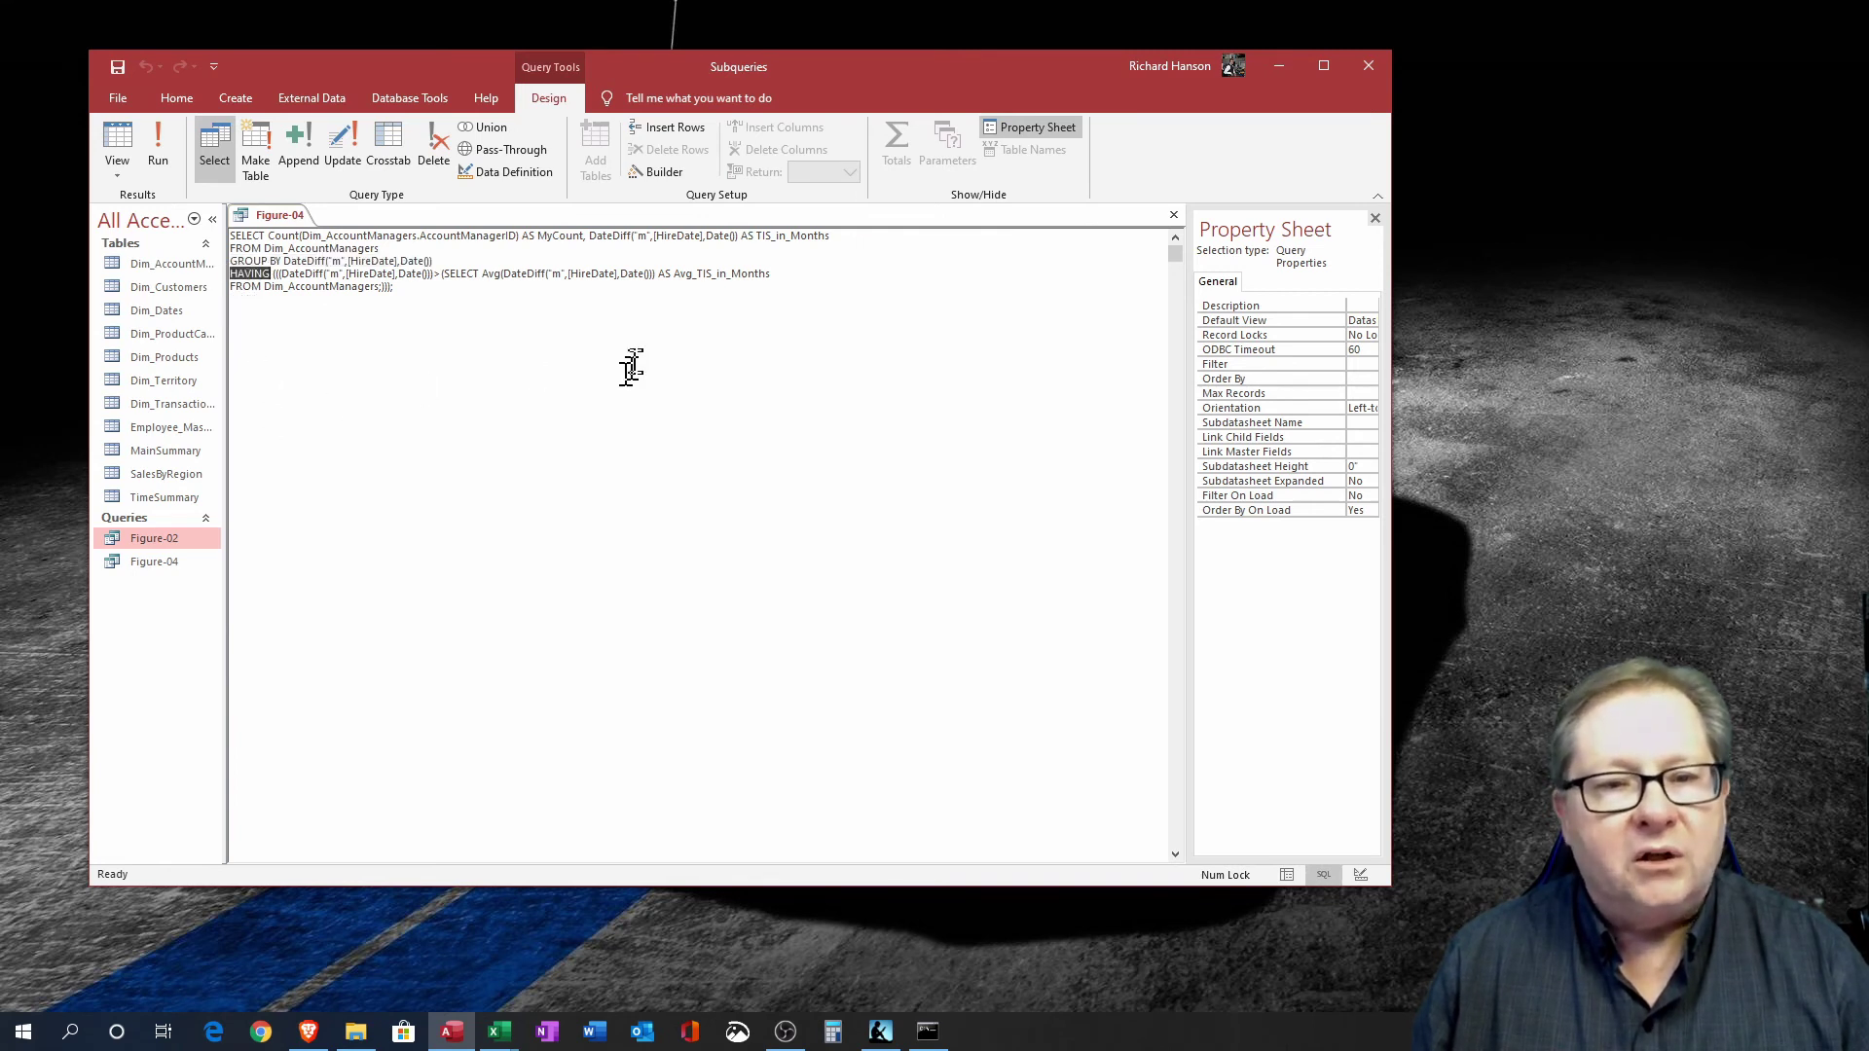
pyautogui.click(434, 274)
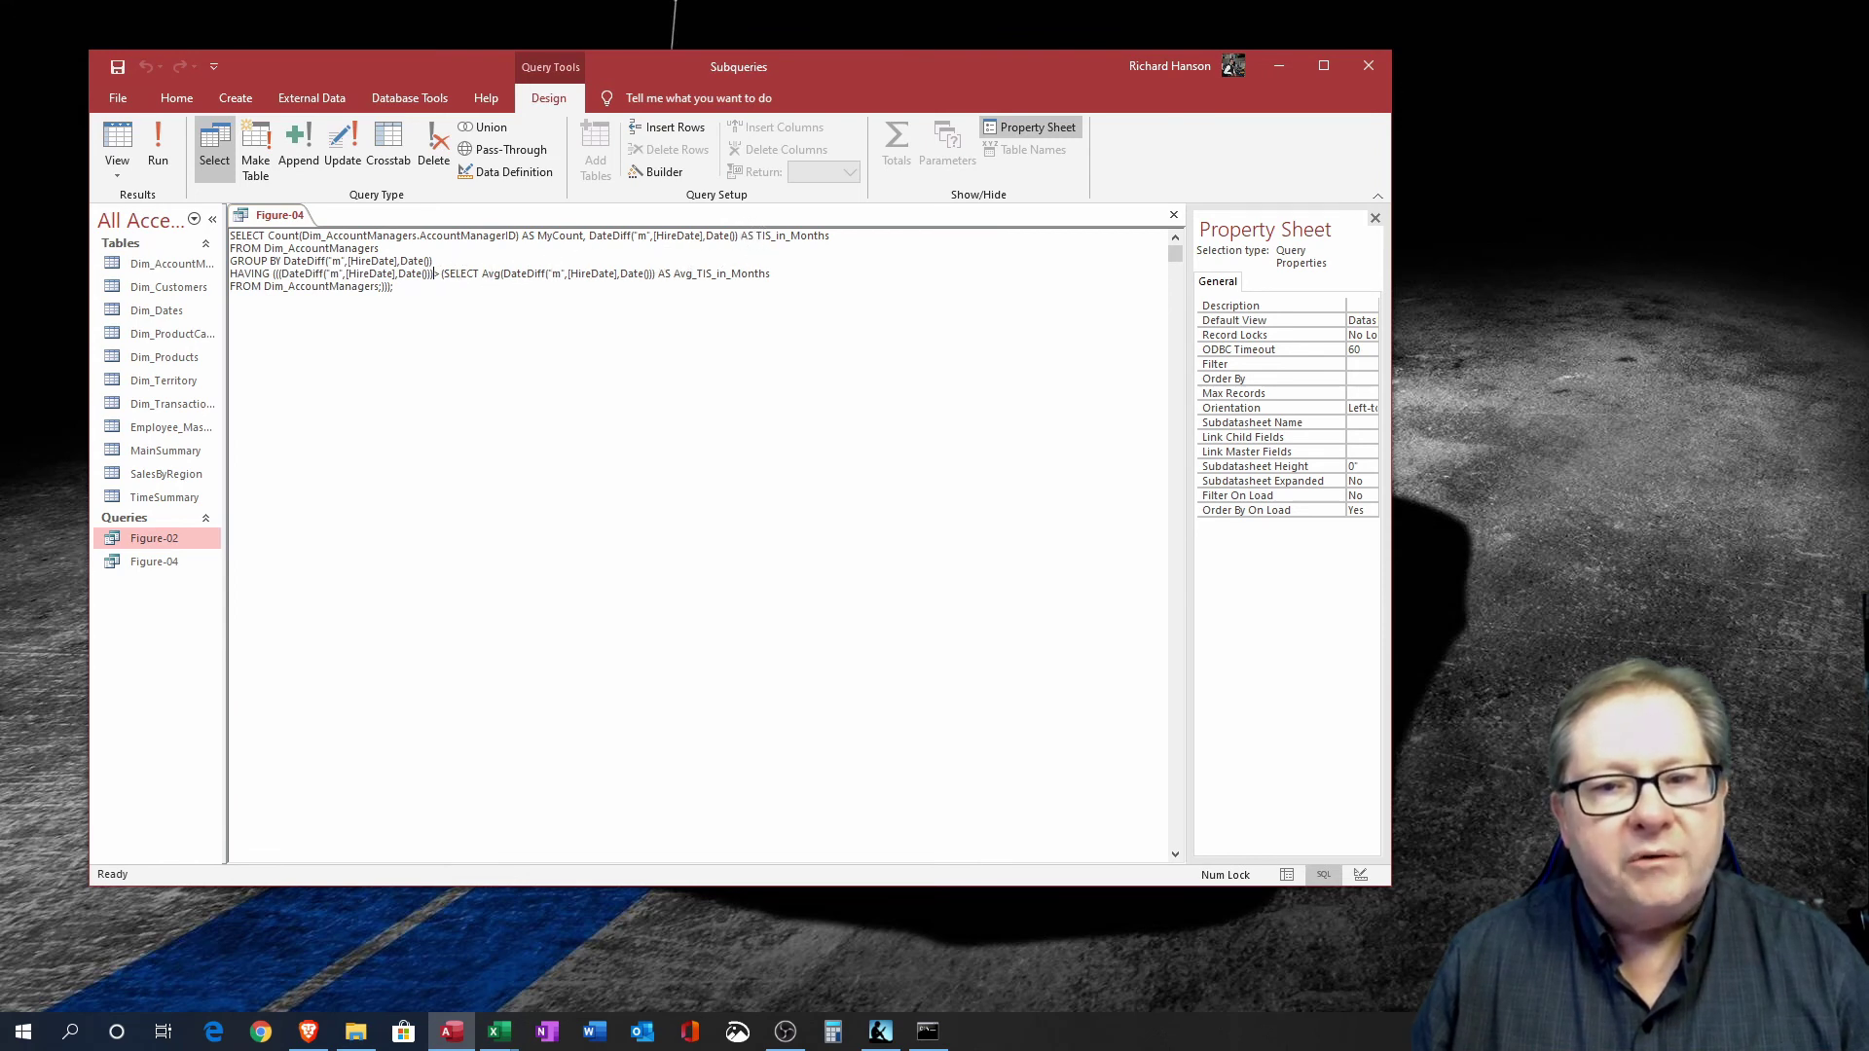
pyautogui.moveTo(740, 237); pyautogui.dragTo(598, 236)
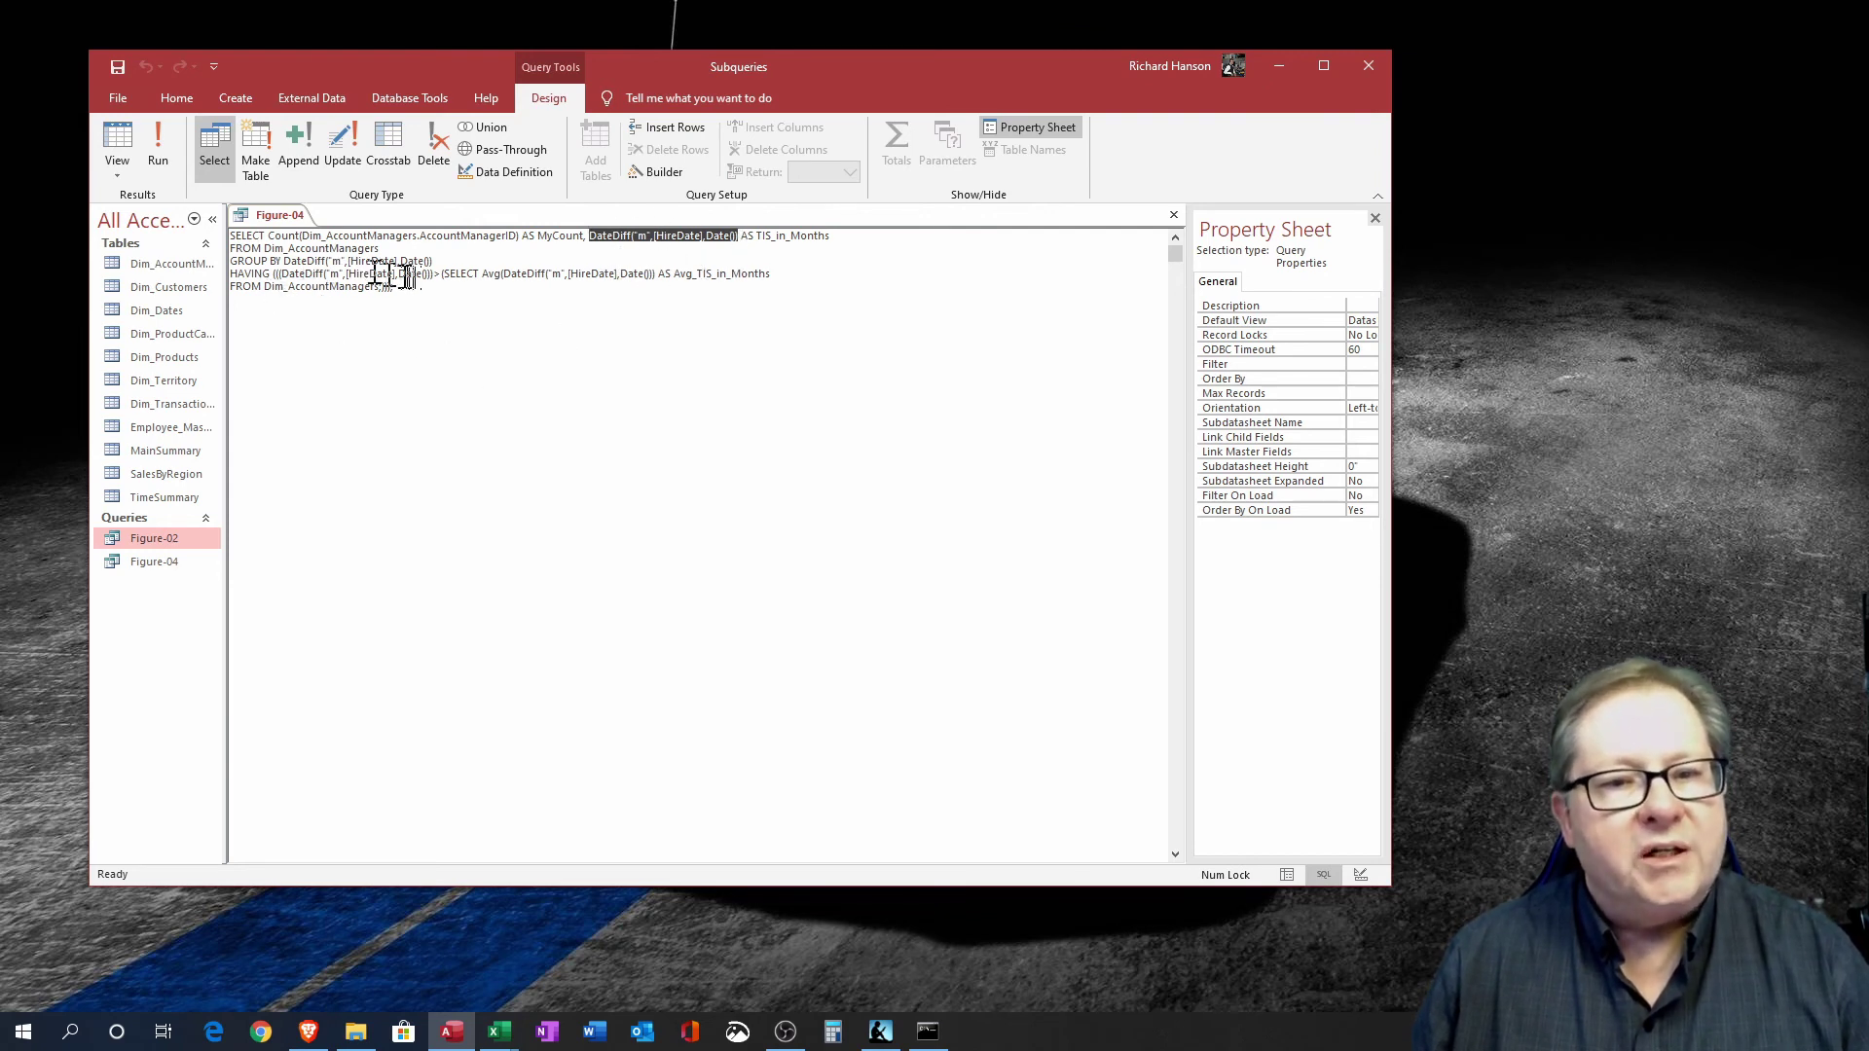
pyautogui.moveTo(442, 276); pyautogui.dragTo(399, 297)
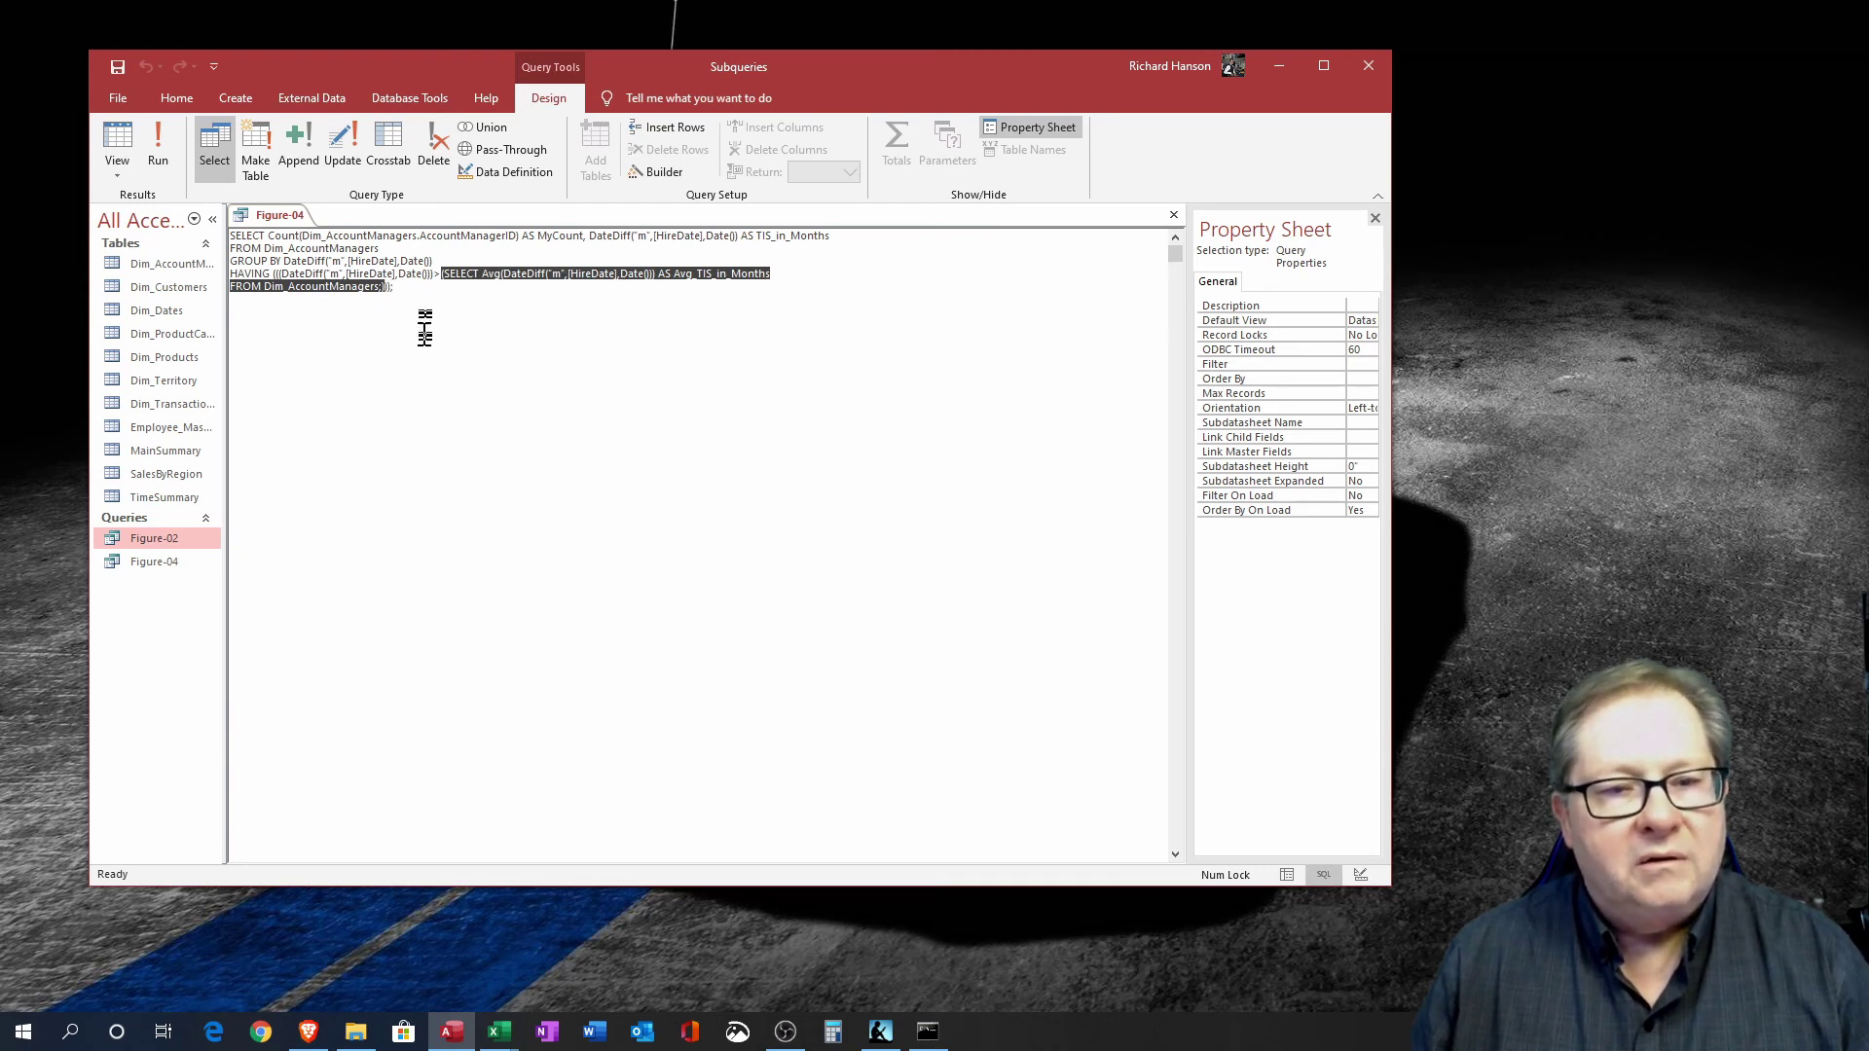
pyautogui.click(412, 288)
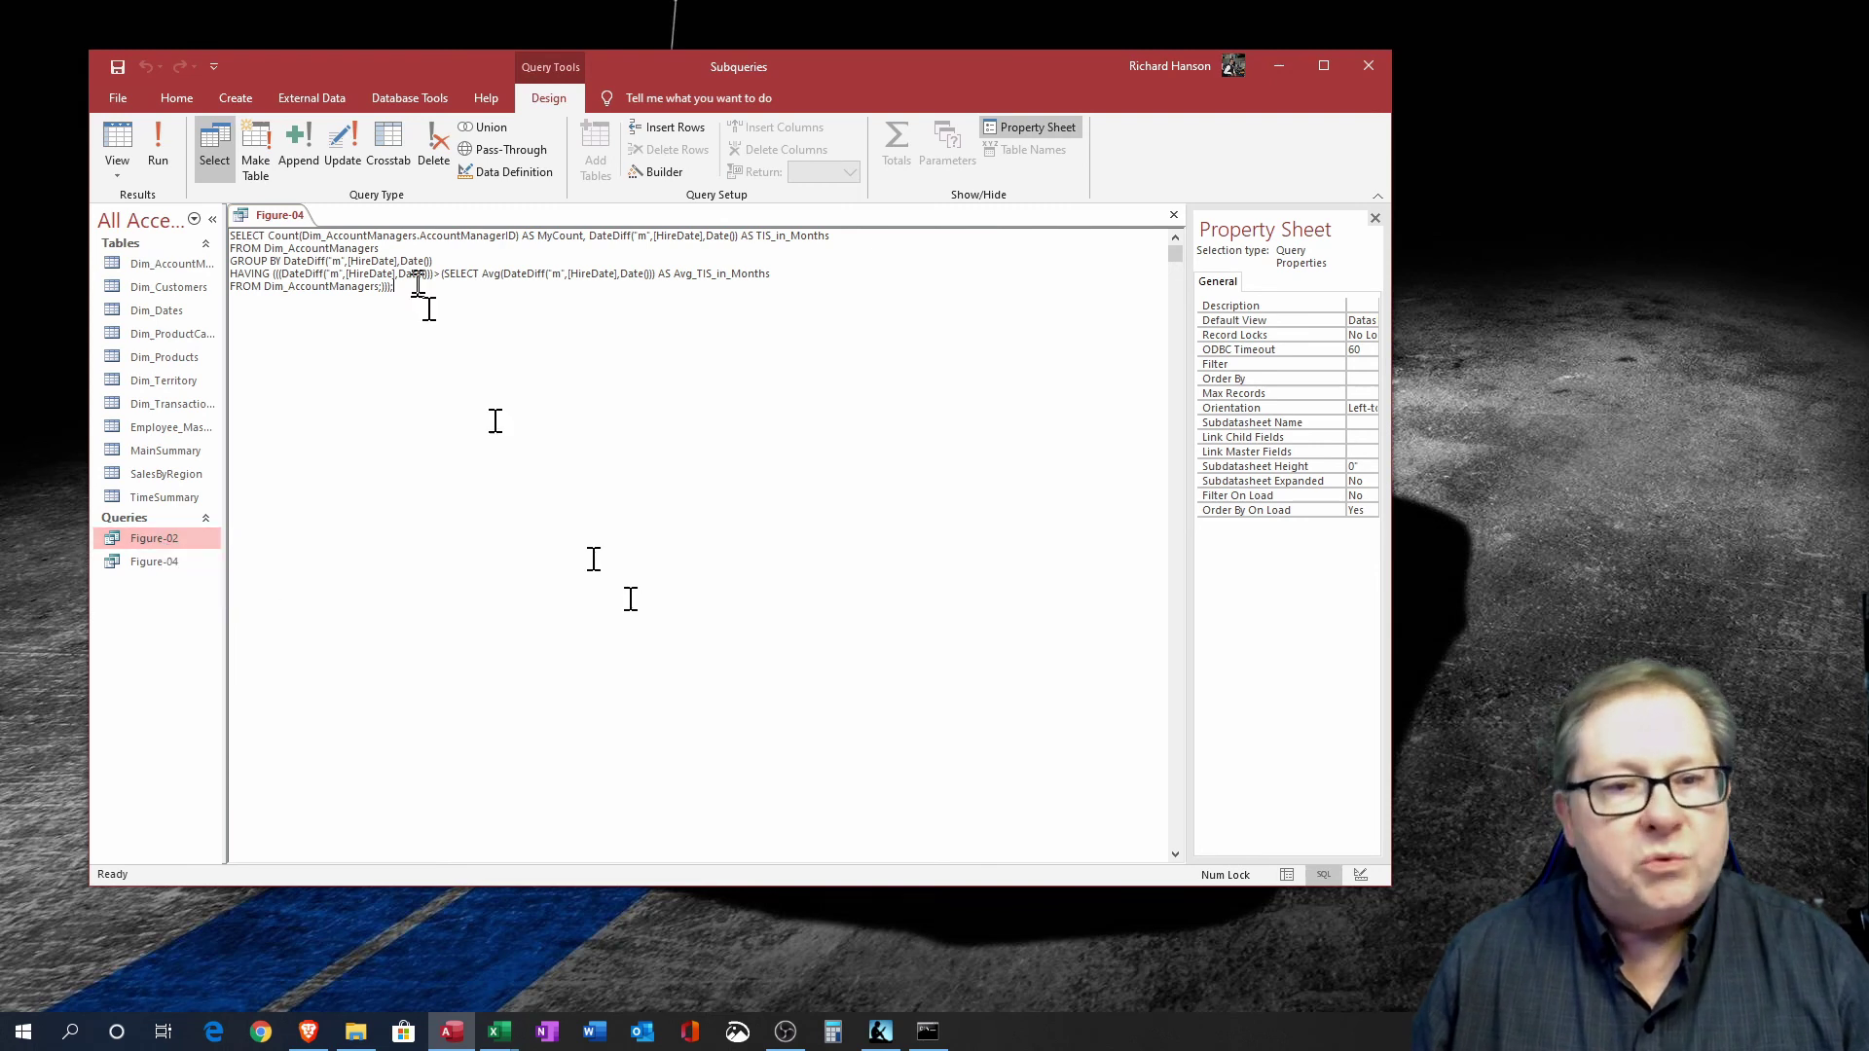
# Delete the Figure-02 query, and rerun Figure-04 from Design View to check that it works without that query.
pyautogui.click(156, 151)
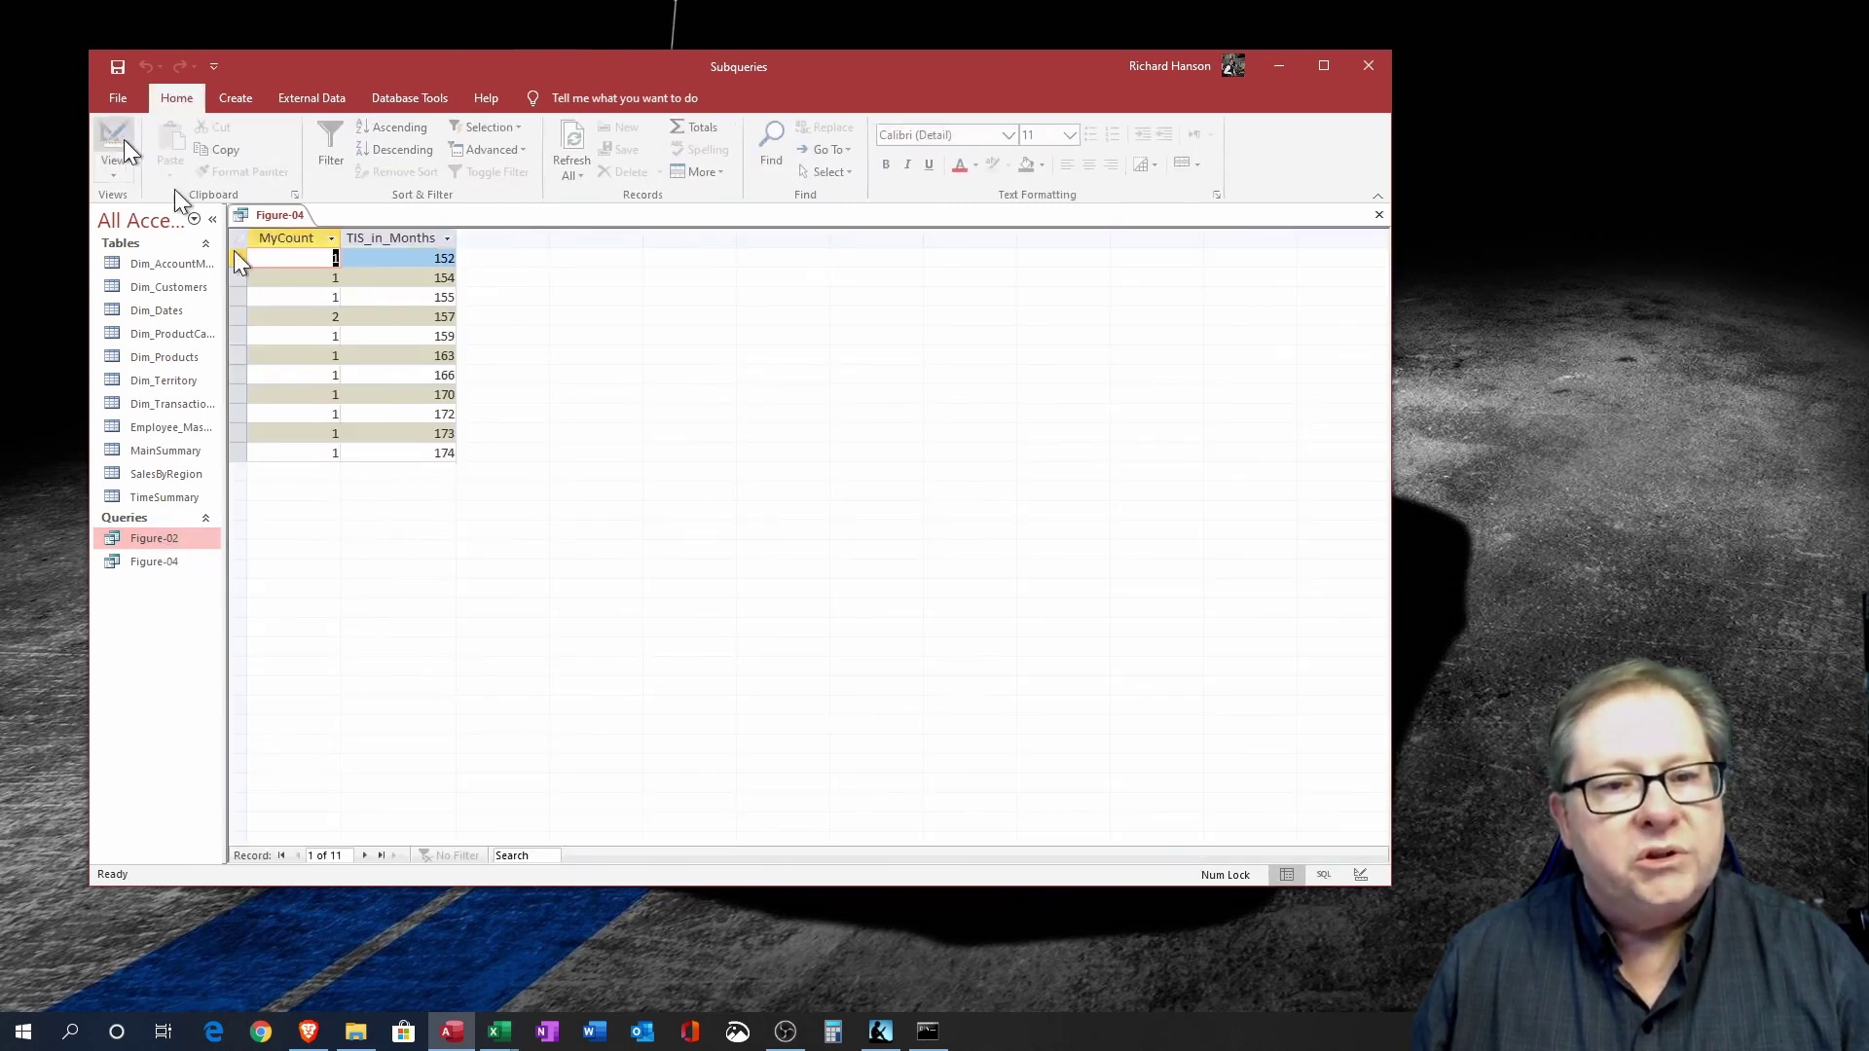
pyautogui.rightClick(135, 541)
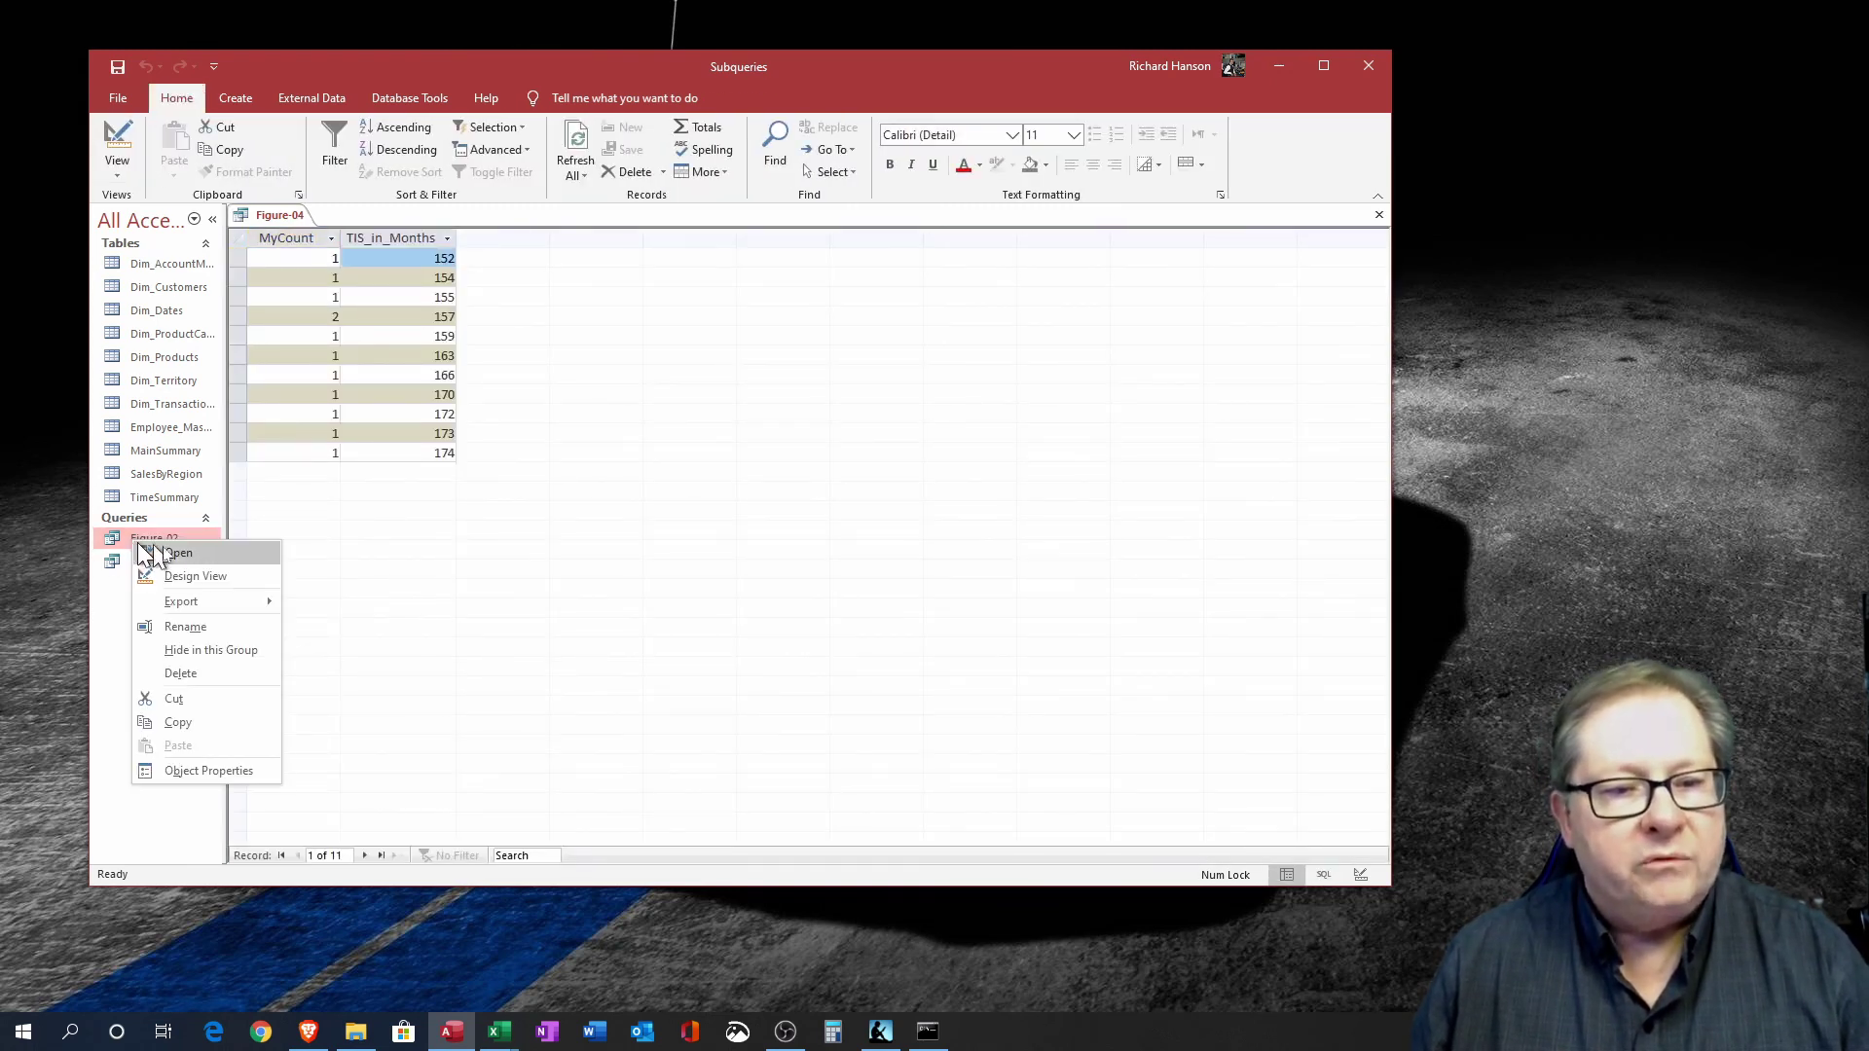
pyautogui.click(190, 673)
pyautogui.click(861, 575)
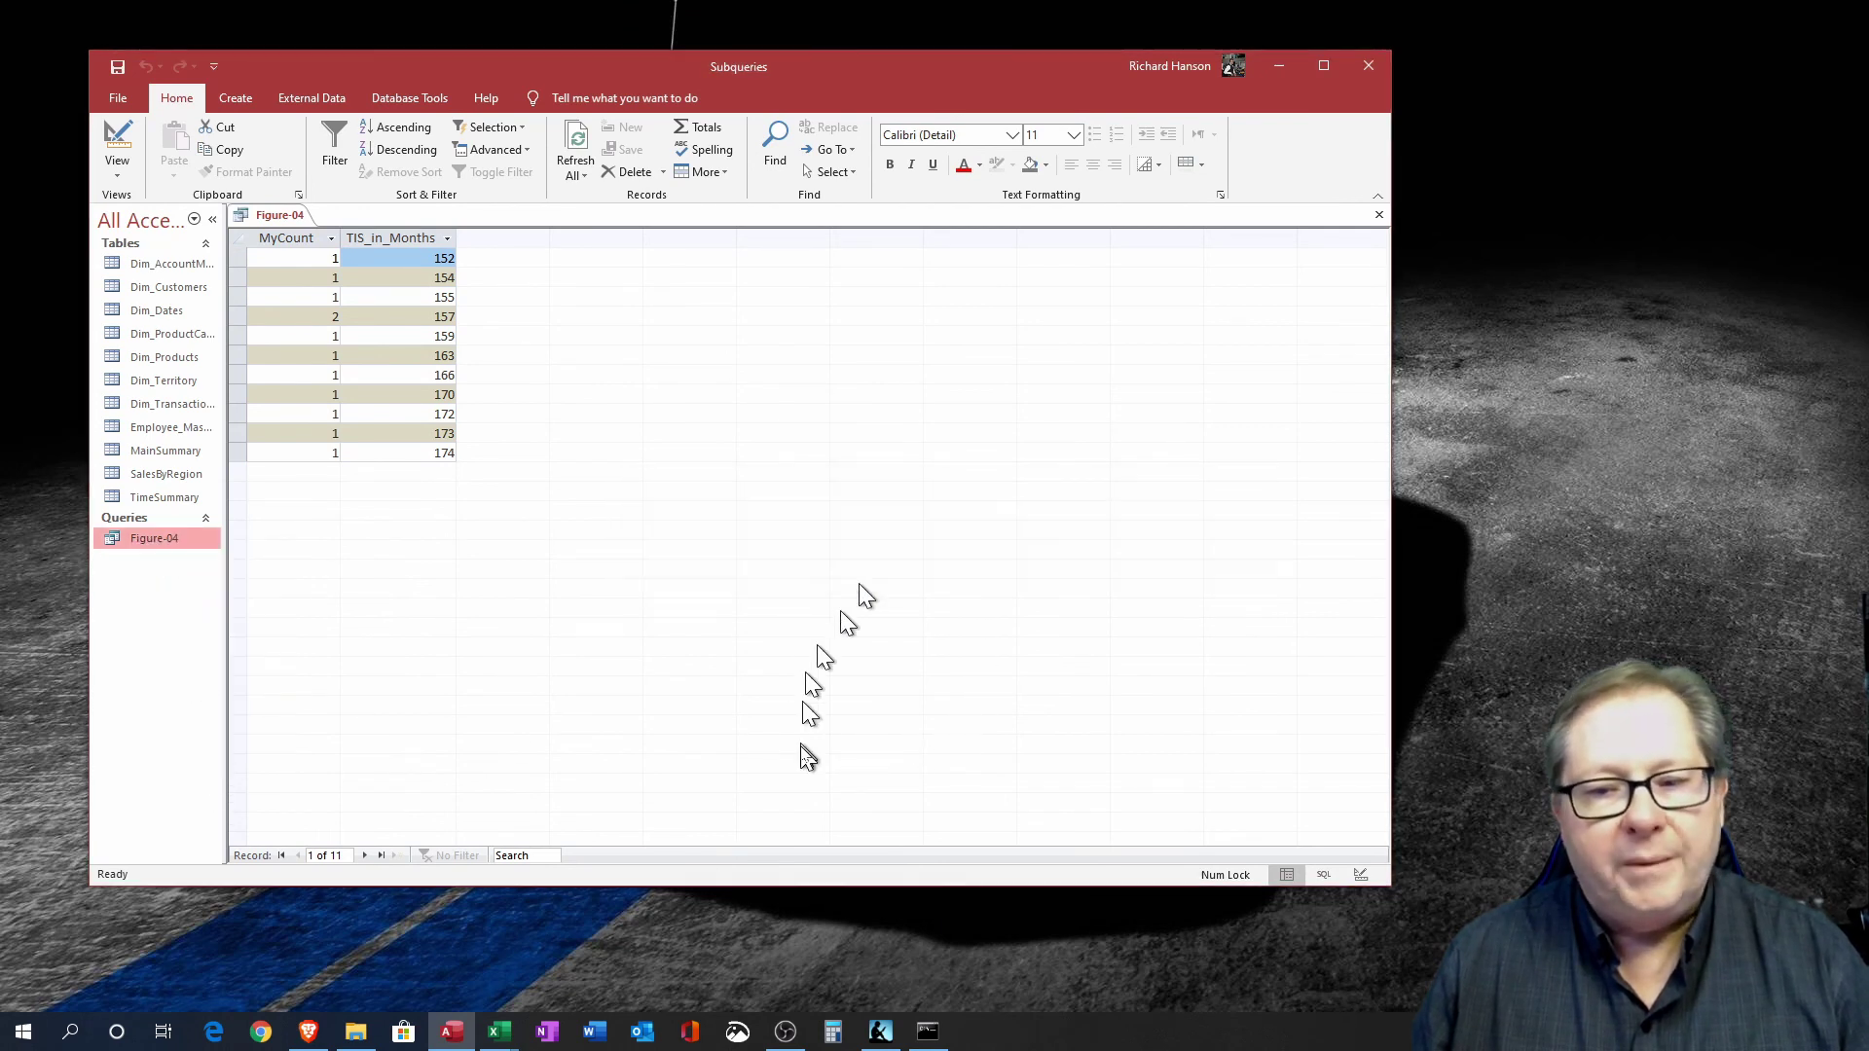
pyautogui.click(116, 146)
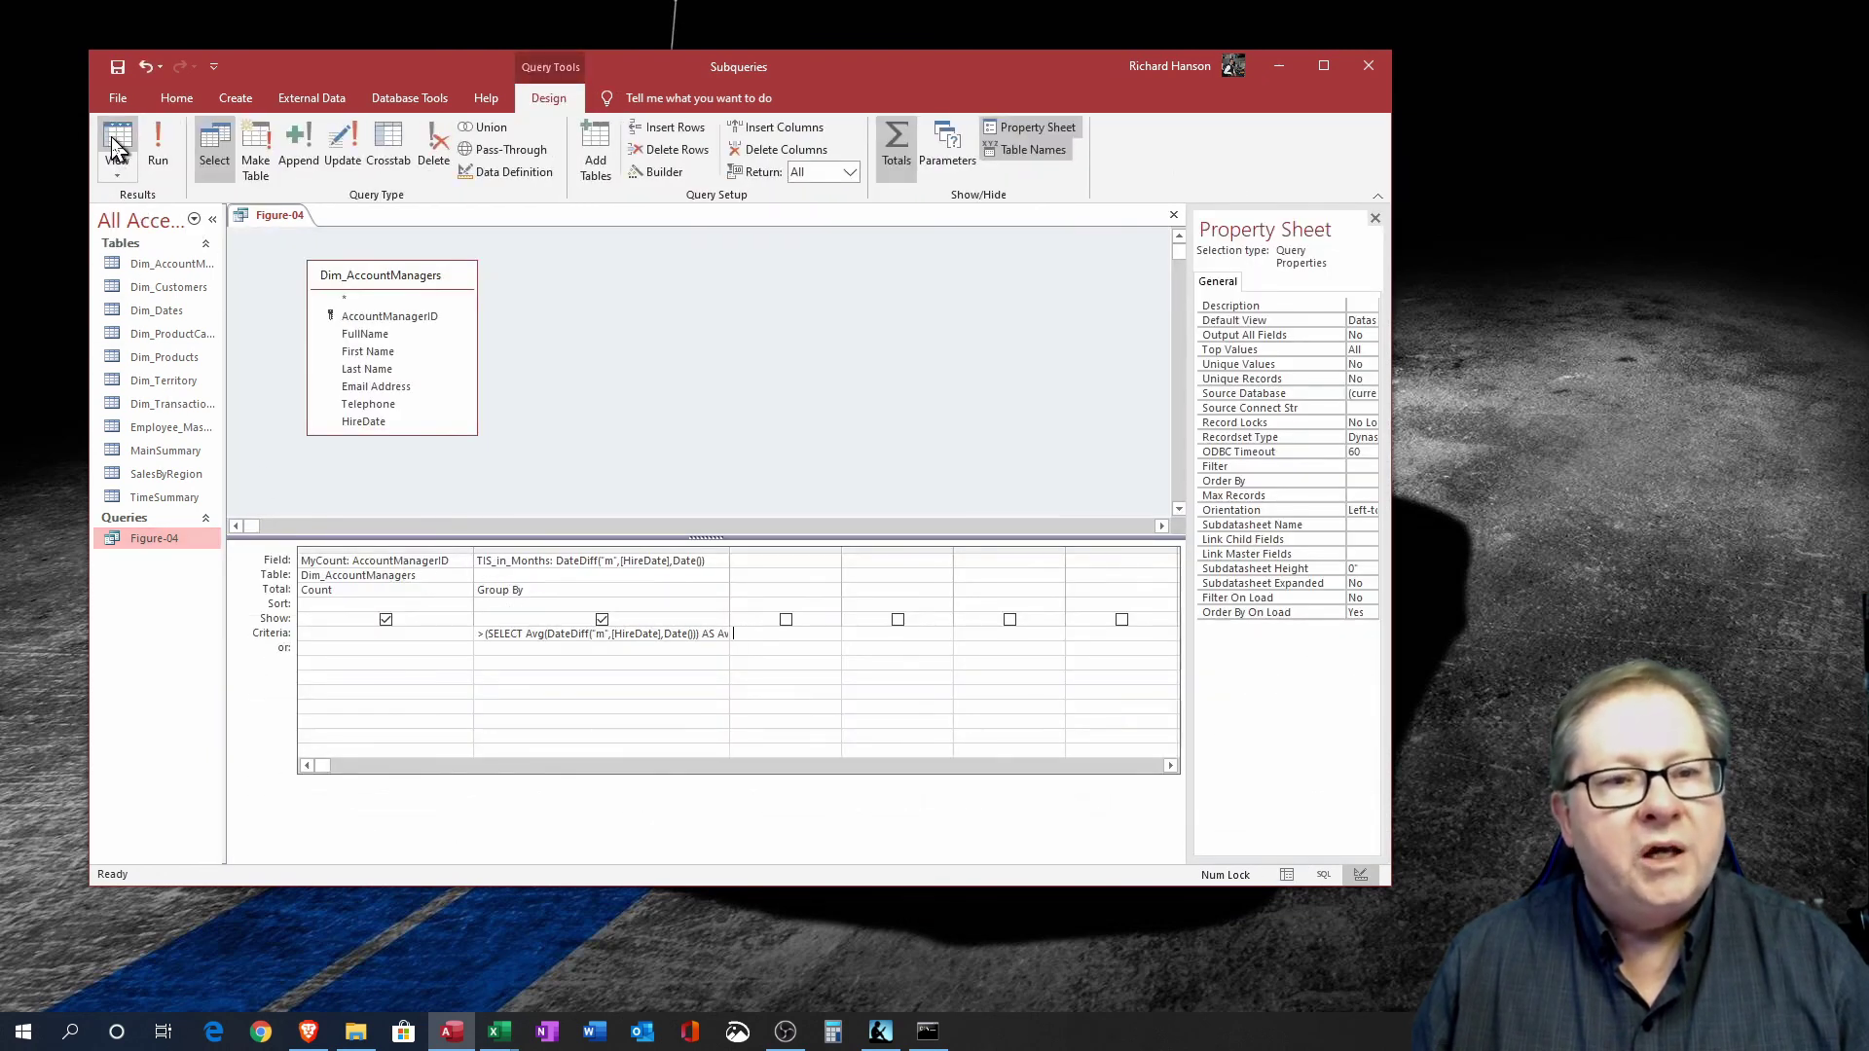
pyautogui.click(117, 146)
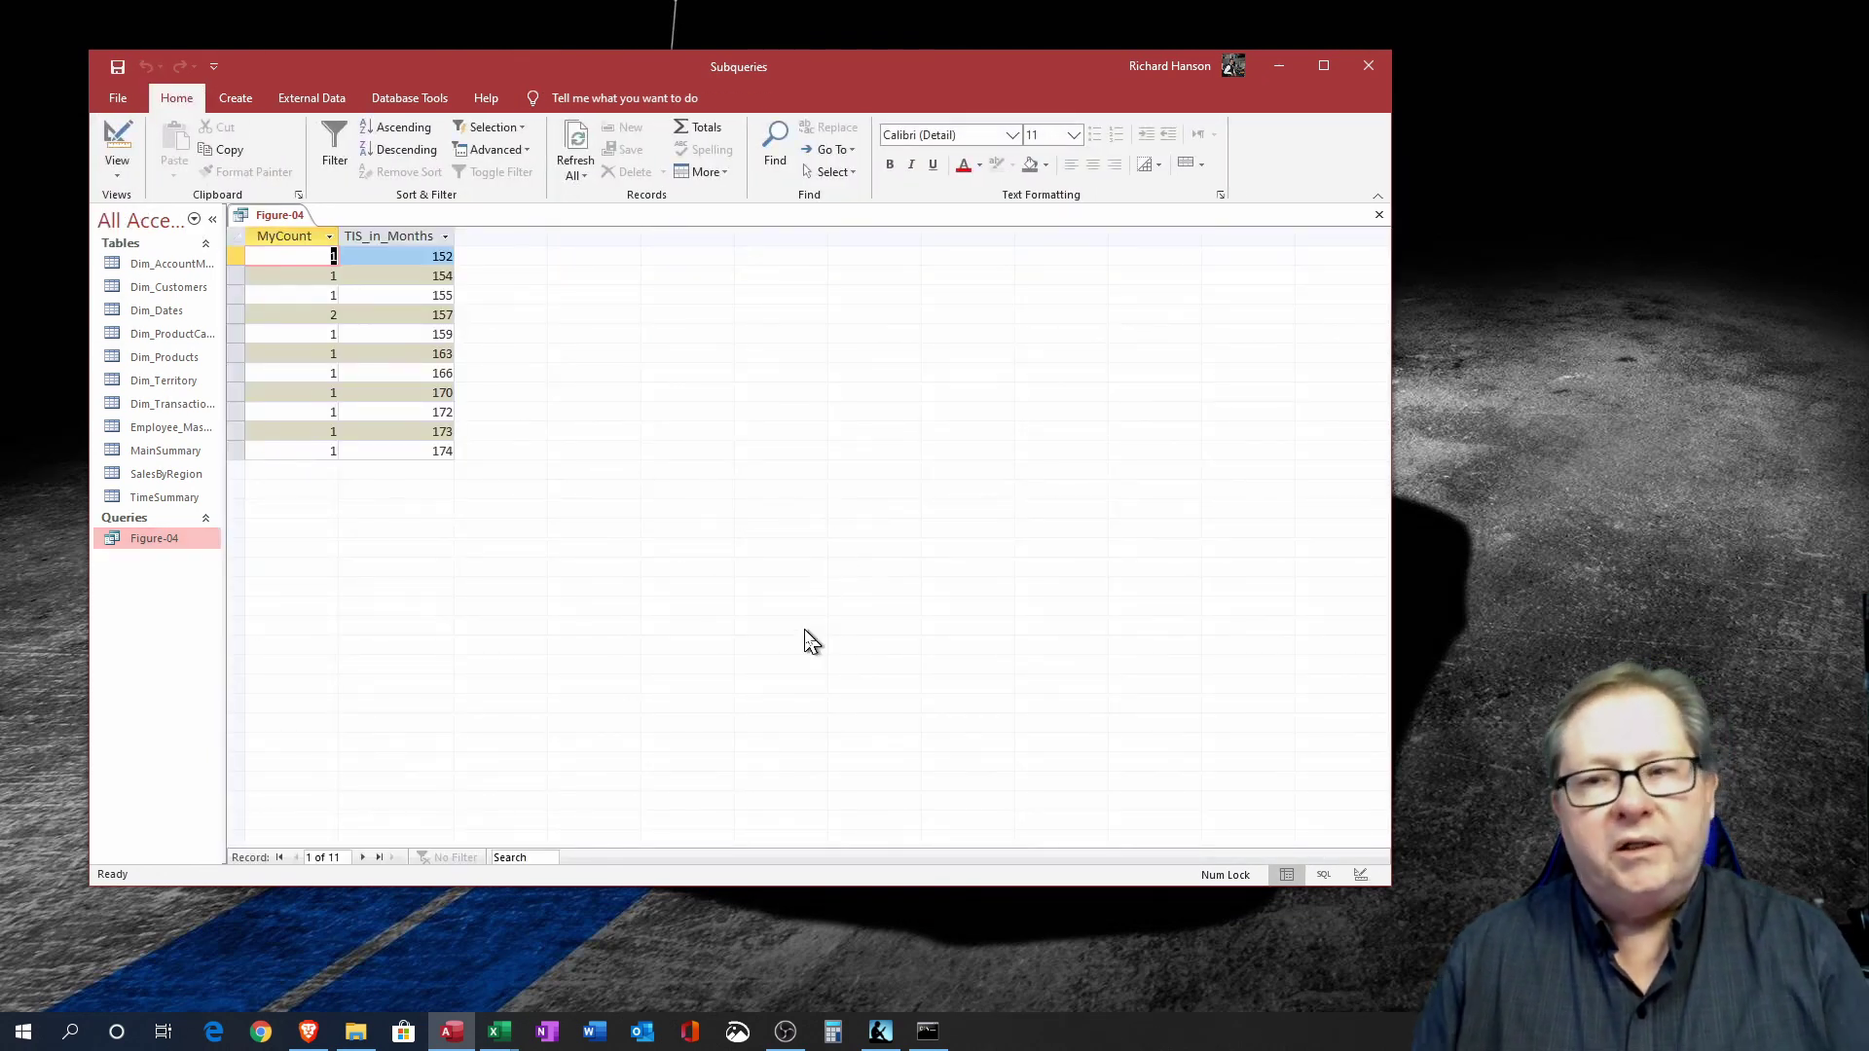